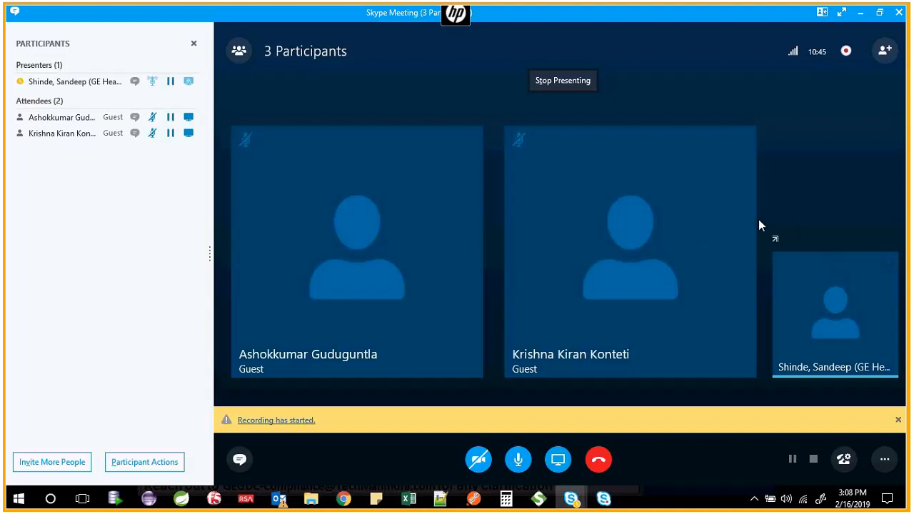
Switch to Chrome and open Integration Cloud from the Software AG Cloud dashboard, completing the matching-icon page verification with the key icon.
key(alt+Tab)
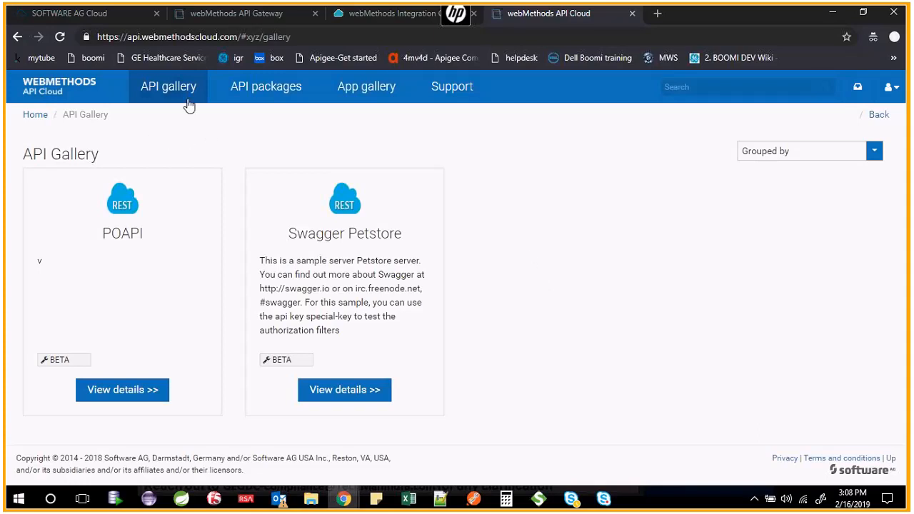
click(92, 20)
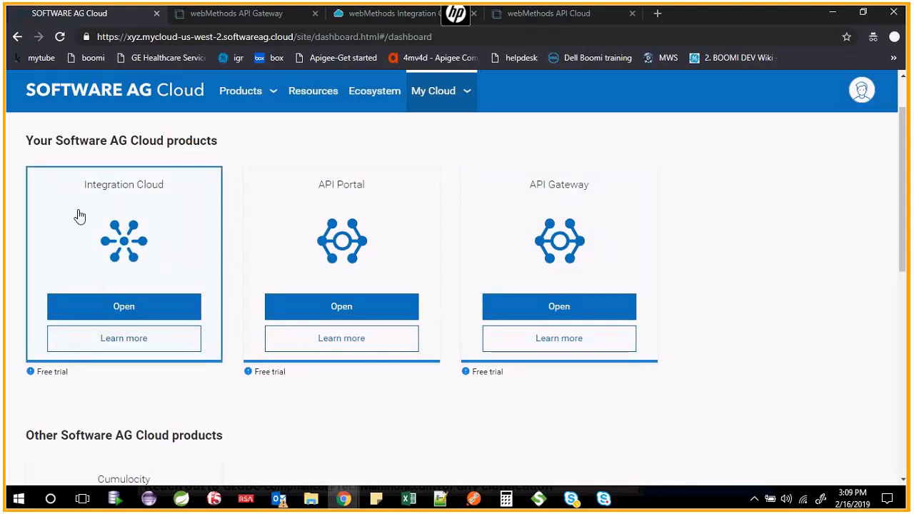
click(136, 310)
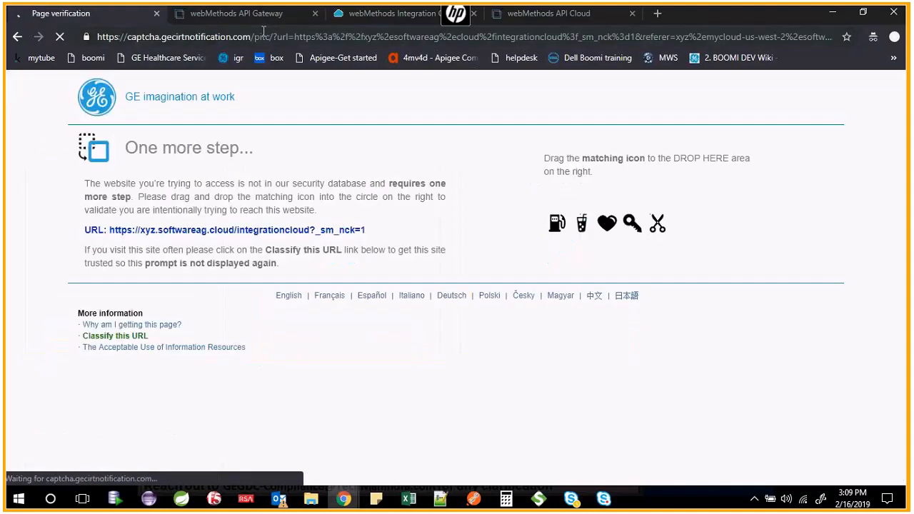
drag(634, 226, 709, 226)
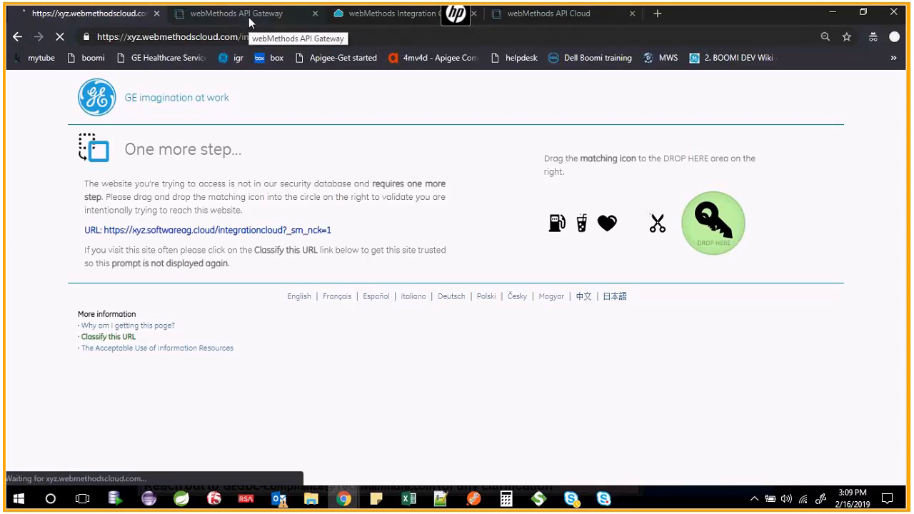
Close the older Integration Cloud browser tab and return to the one opened from the dashboard.
click(389, 16)
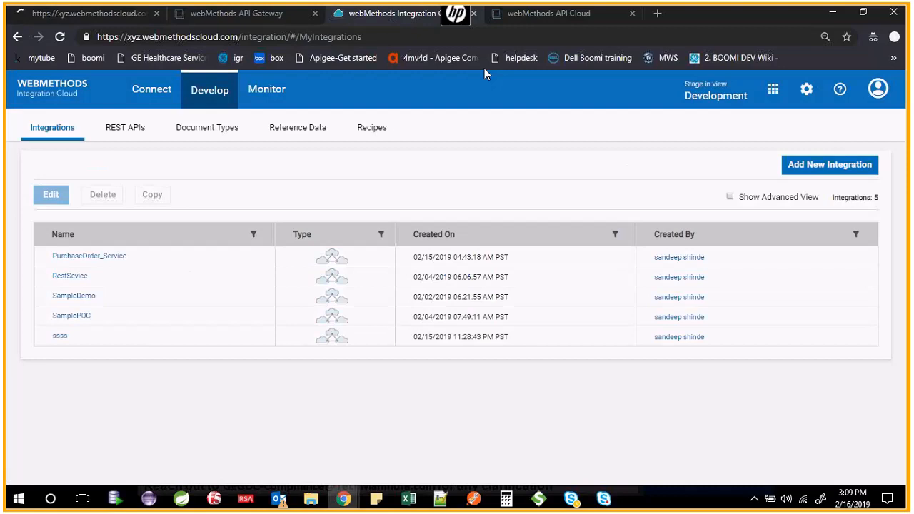
click(474, 13)
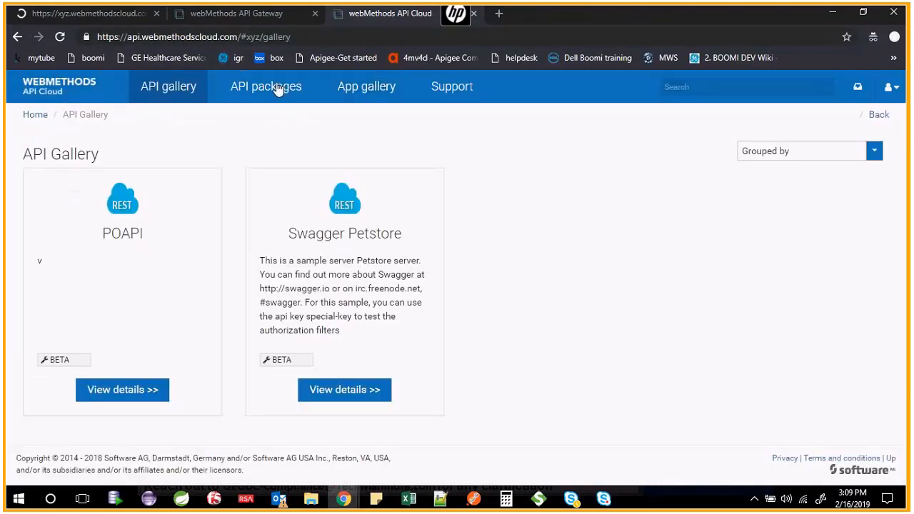
click(150, 10)
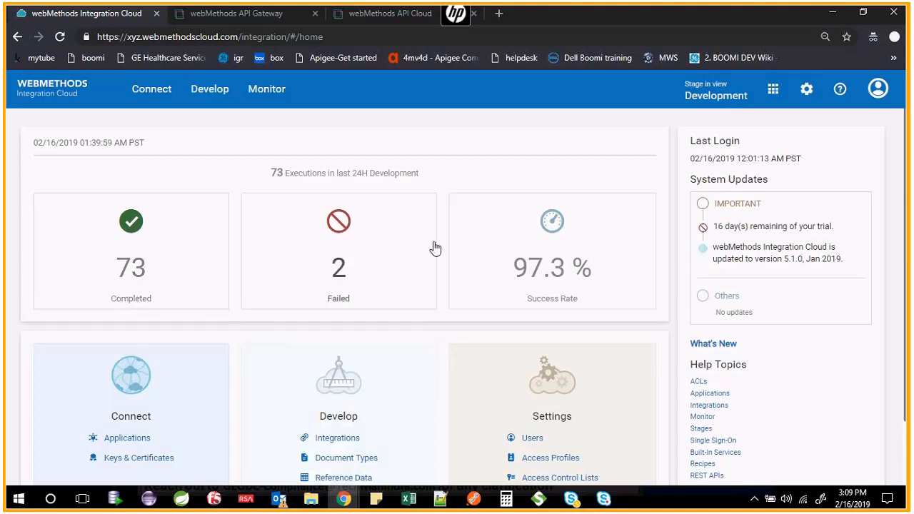
Create a new integration in the Develop area that orchestrates two or more applications.
click(211, 100)
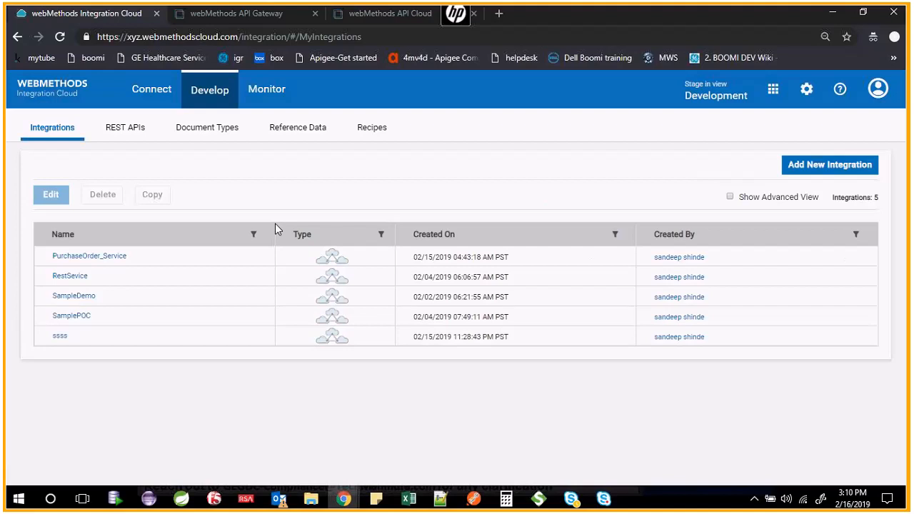
click(158, 101)
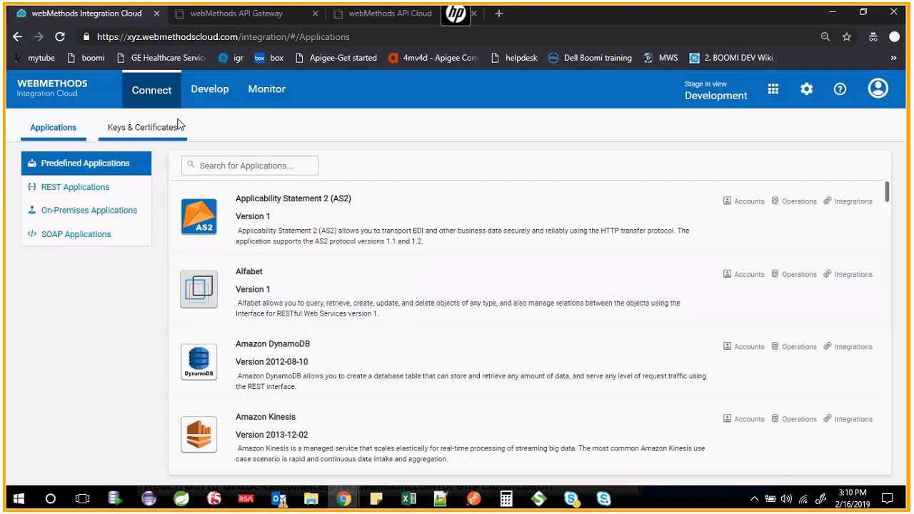
click(205, 104)
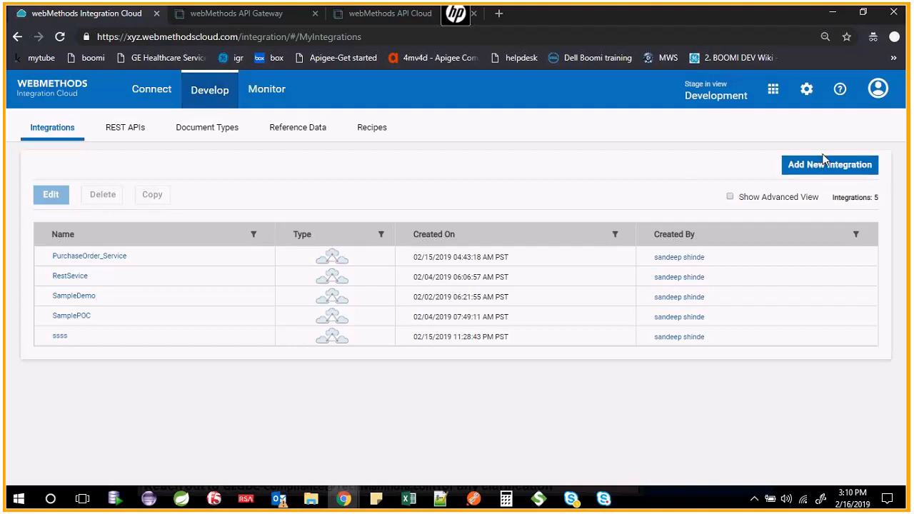
click(830, 172)
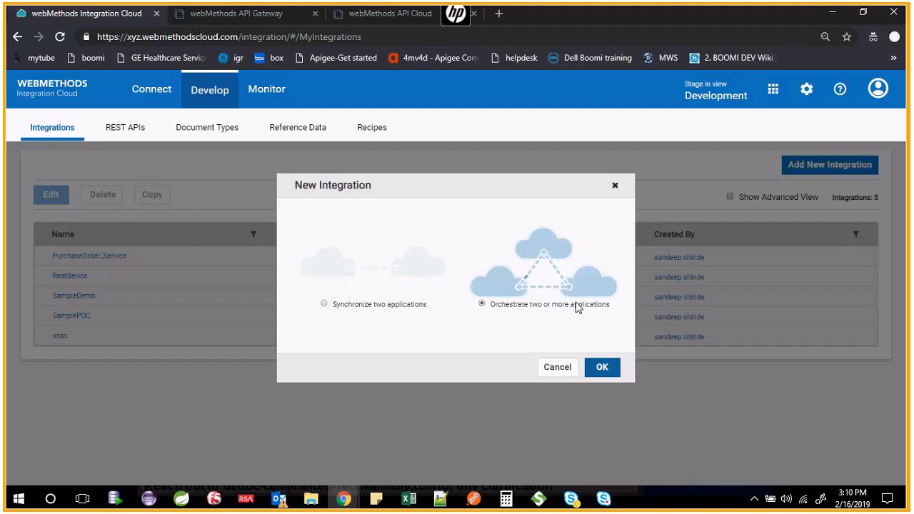
click(605, 374)
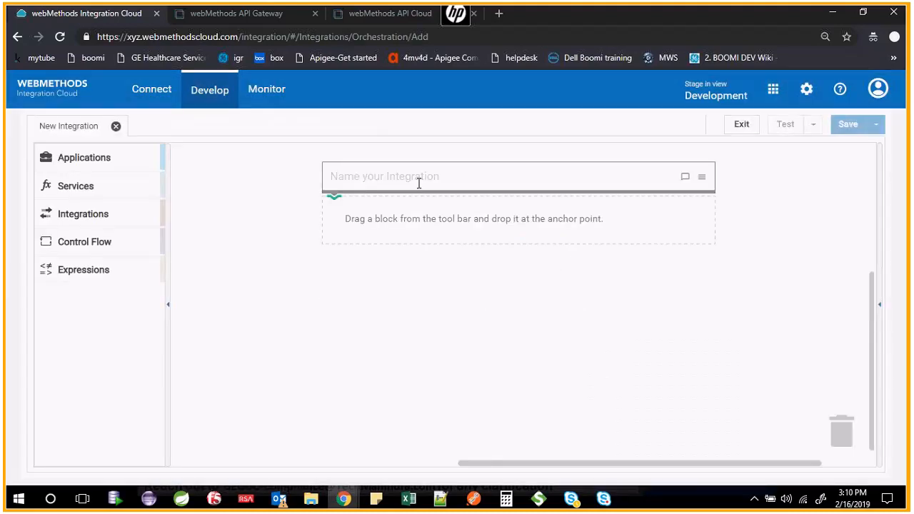
Name the new integration PO_Service_Sample.
click(414, 182)
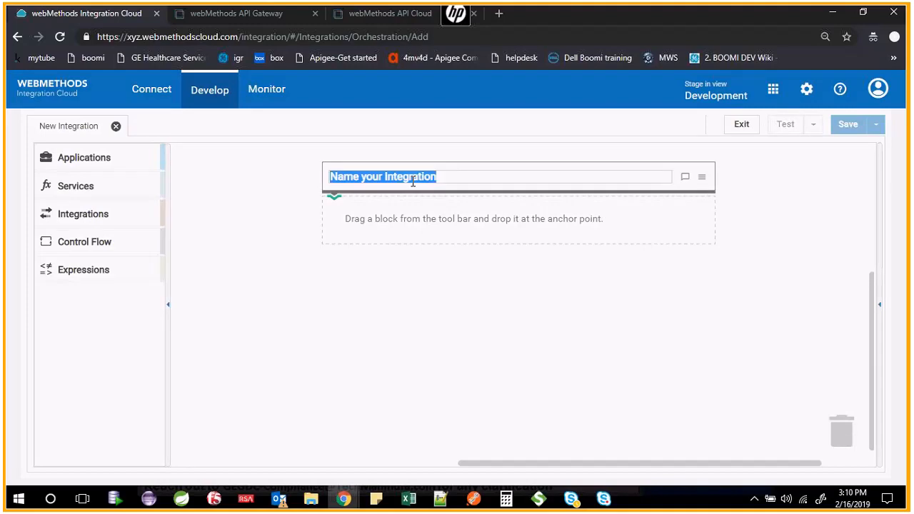
key(End)
key(ctrl+a)
text(PO)
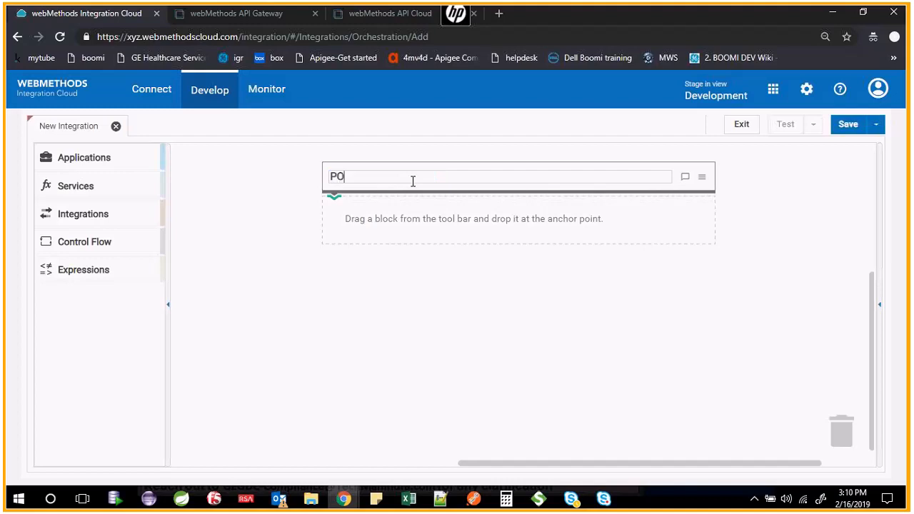
text(_Service)
click(502, 298)
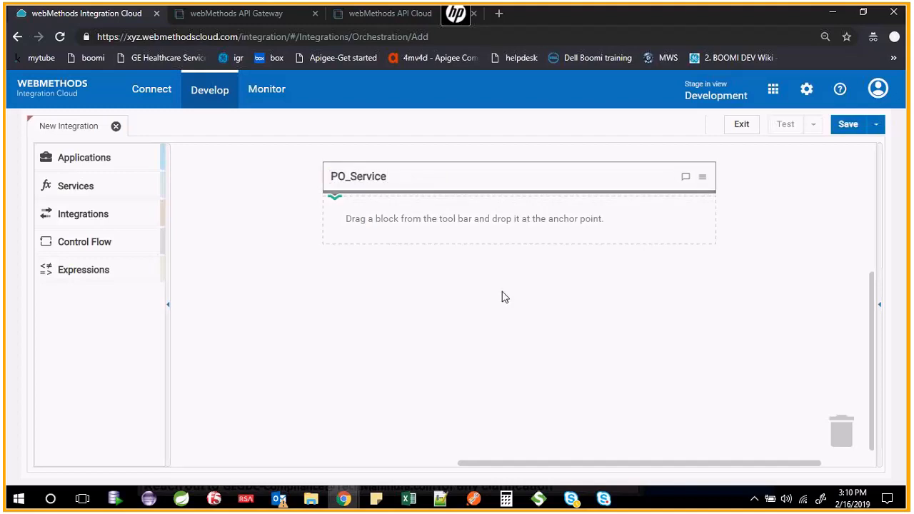
click(416, 177)
click(407, 176)
text(_Sam)
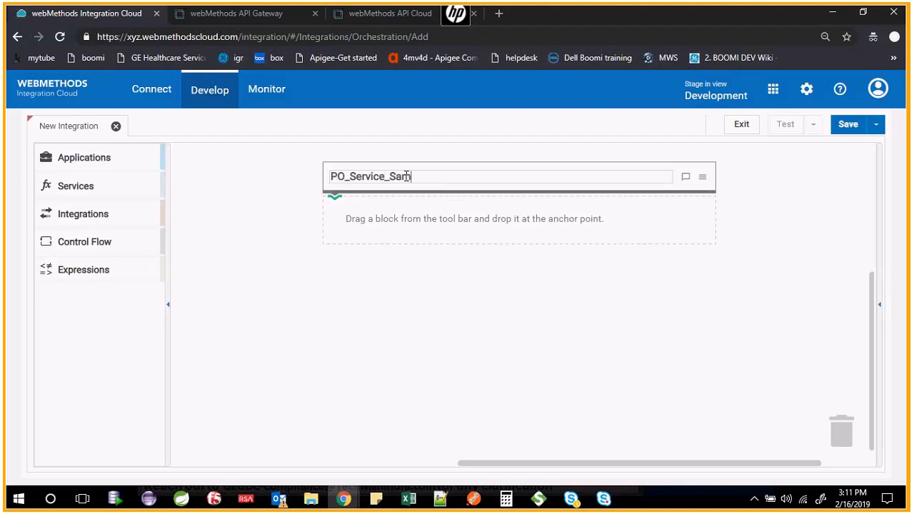
text(ple)
click(490, 320)
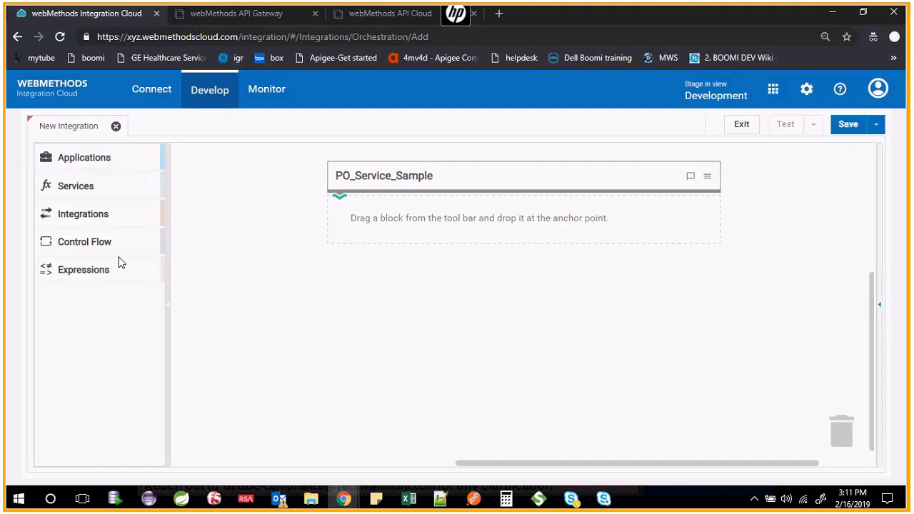
Look through the application connectors available as blocks for the integration.
click(77, 165)
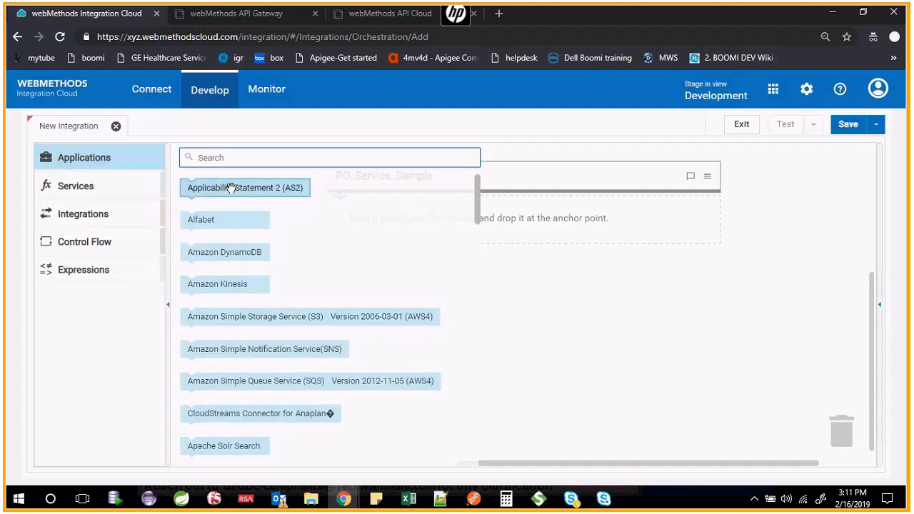
scroll(243, 285, down, 15)
scroll(243, 391, down, 1)
scroll(245, 382, up, 12)
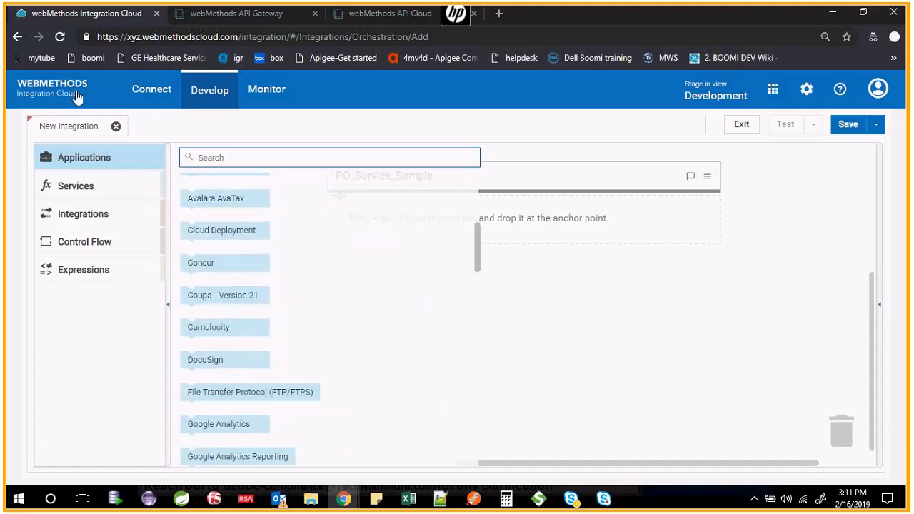
scroll(218, 265, down, 10)
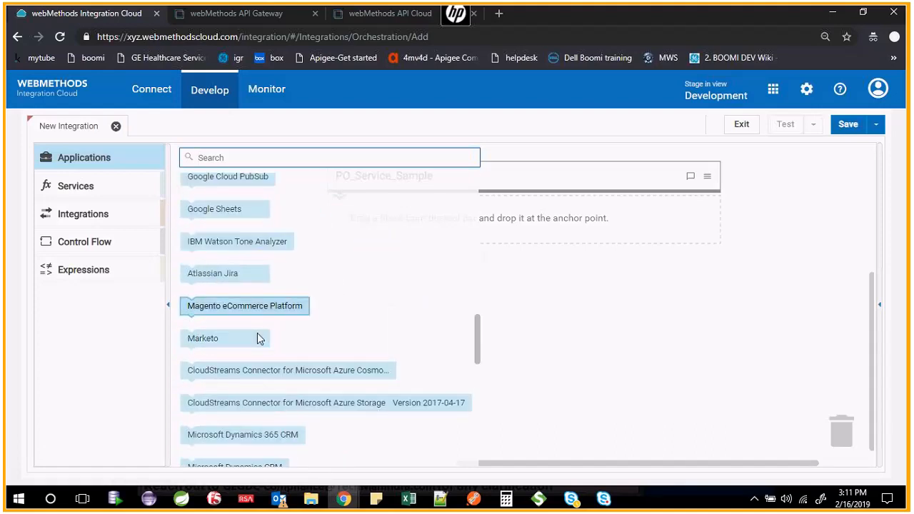
scroll(265, 397, up, 12)
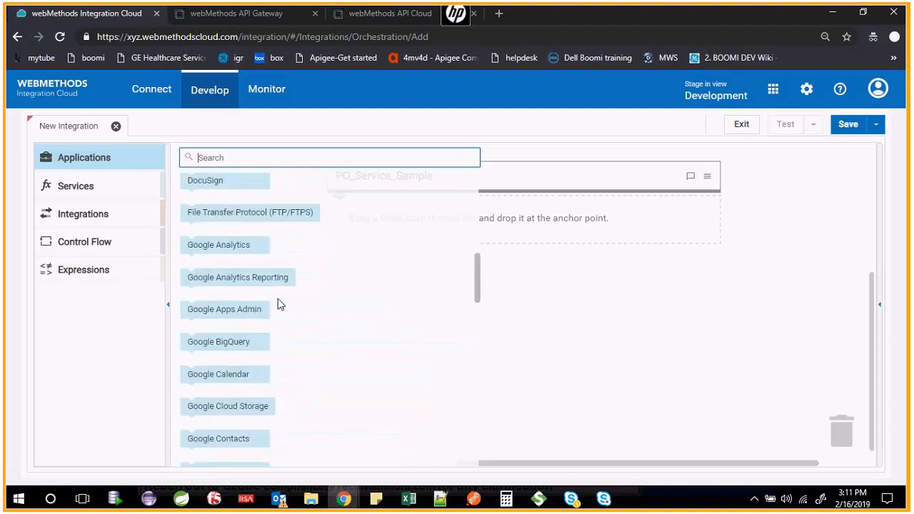
scroll(212, 250, up, 2)
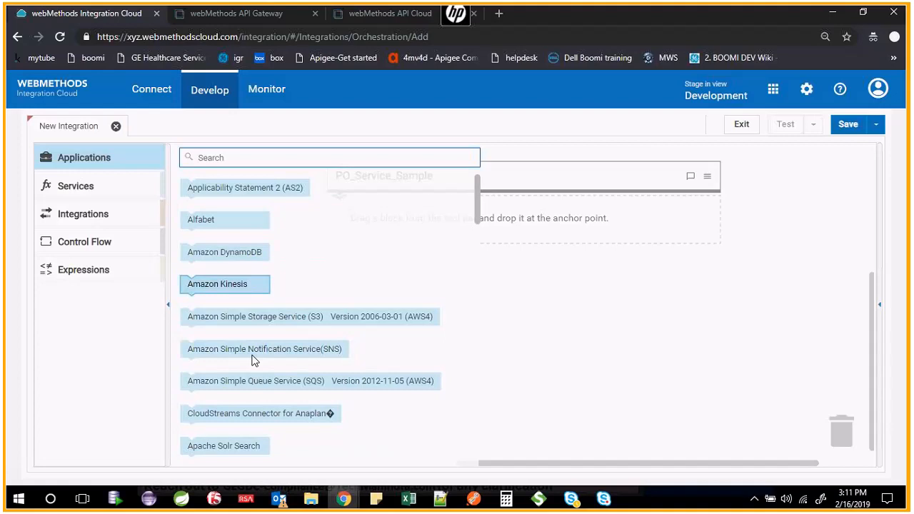
Review the blocks offered under Services, Integrations, Control Flow and Expressions.
click(71, 189)
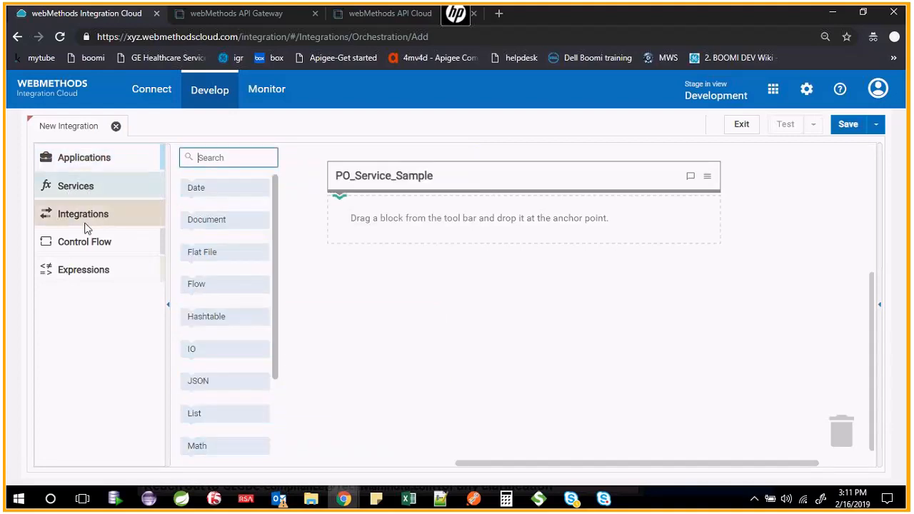
click(79, 223)
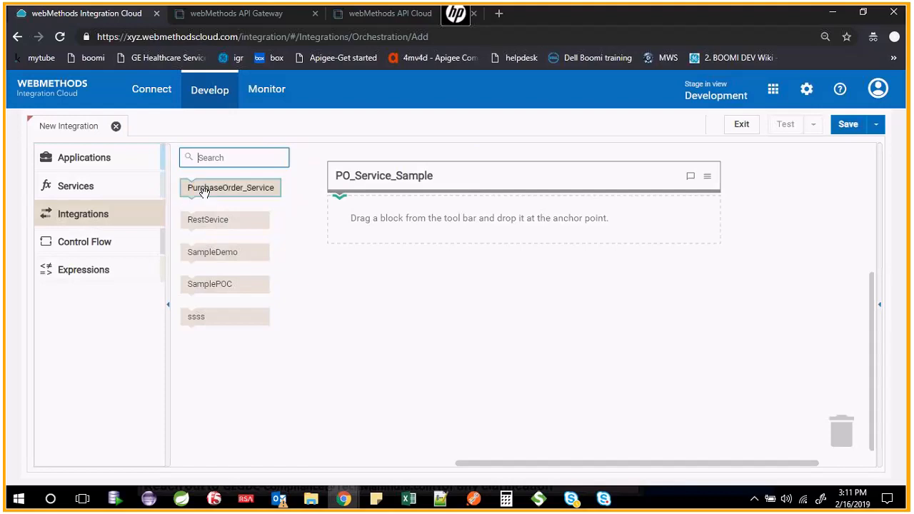
click(84, 241)
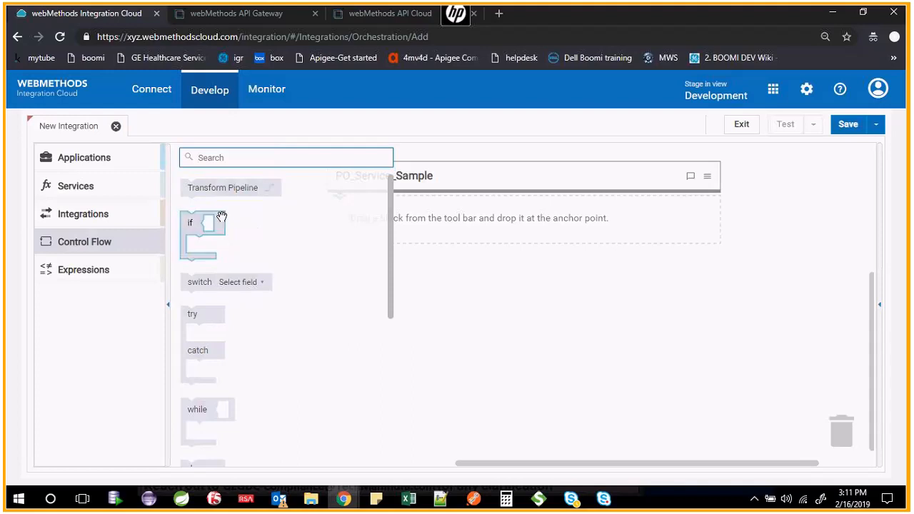
scroll(257, 357, down, 5)
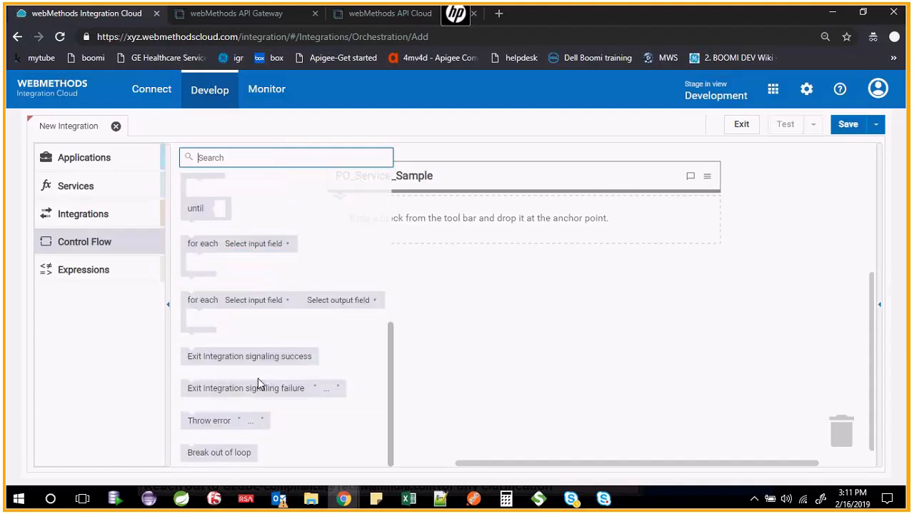
click(84, 270)
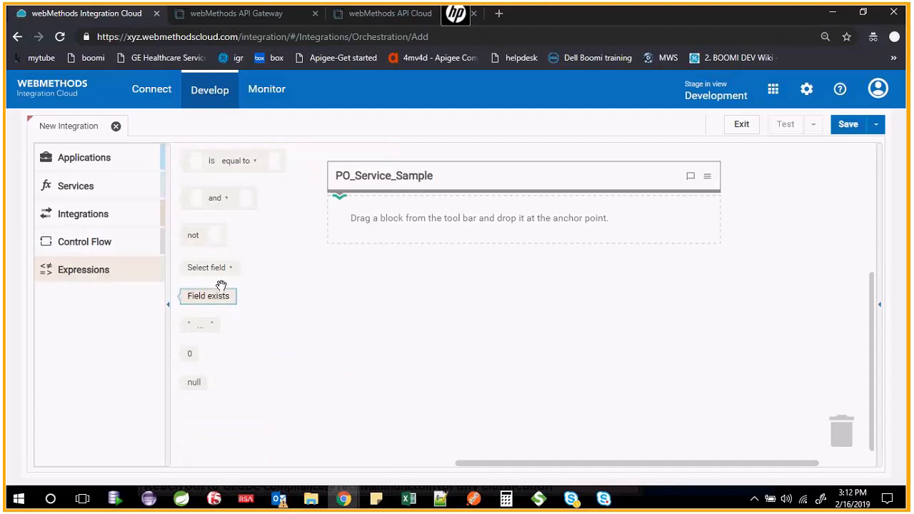
click(73, 187)
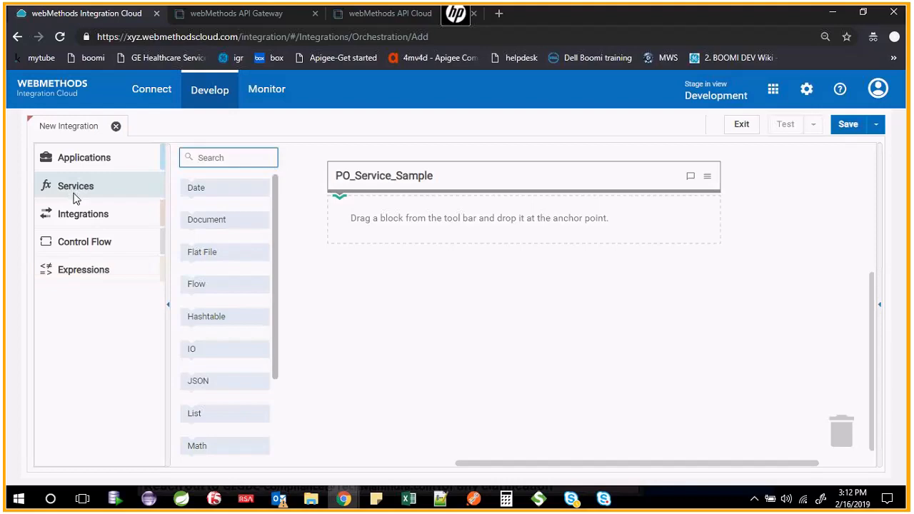
scroll(214, 321, down, 2)
scroll(222, 371, up, 2)
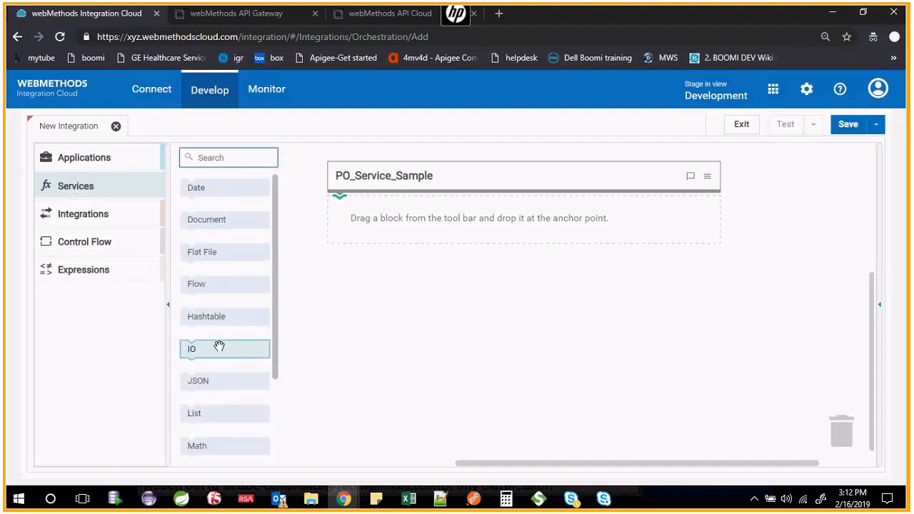
click(83, 217)
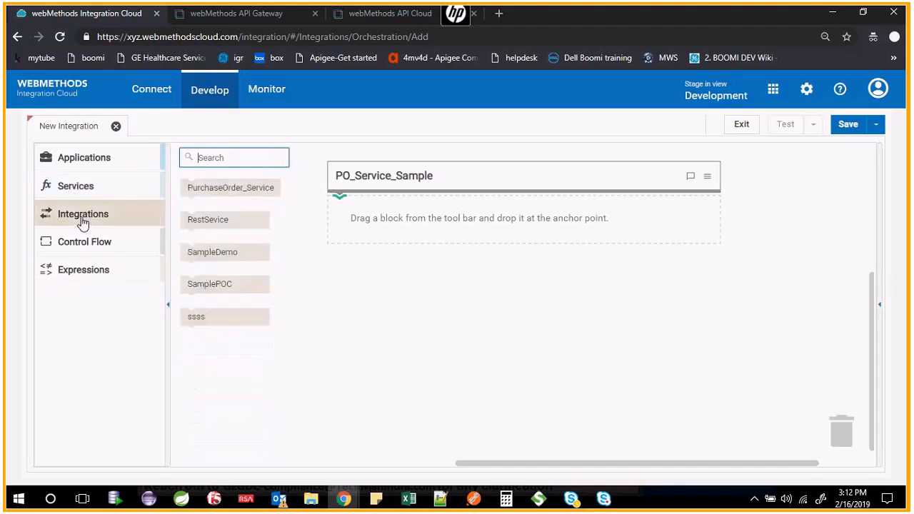
Add a Transform Pipeline control flow block at the anchor point directly below the PO_Service_Sample header.
click(84, 241)
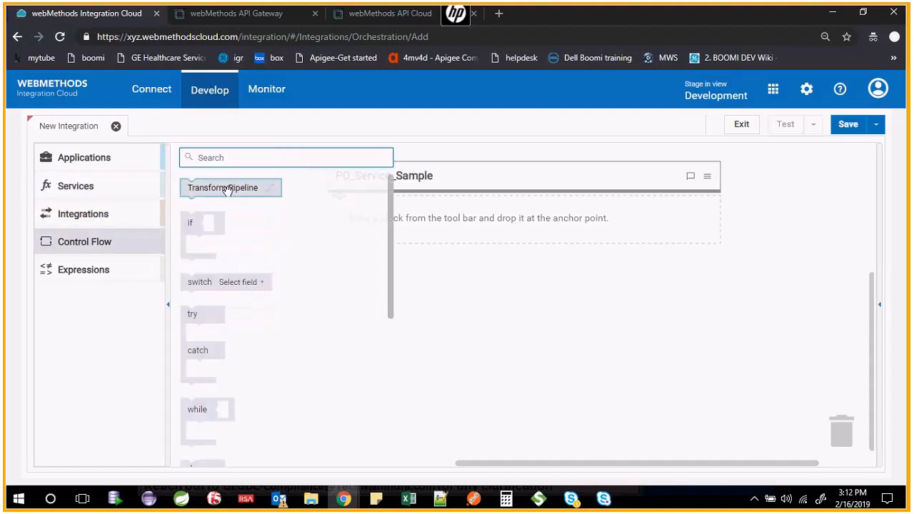
drag(227, 190, 390, 209)
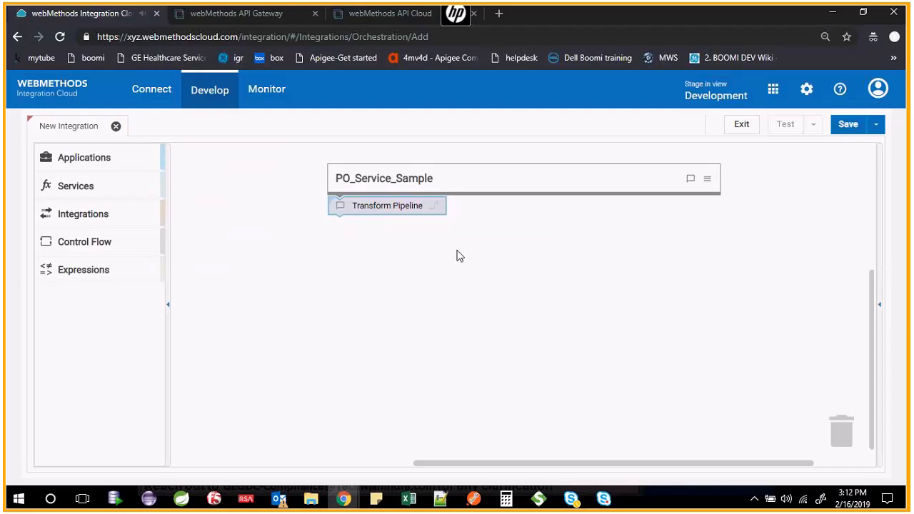
click(492, 266)
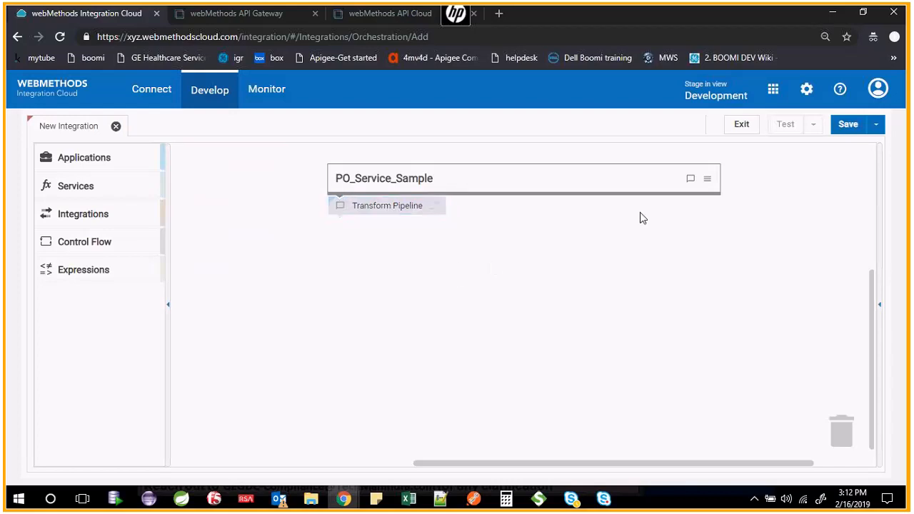
Define the integration's input signature using the SamplePO document type as the document reference.
click(707, 181)
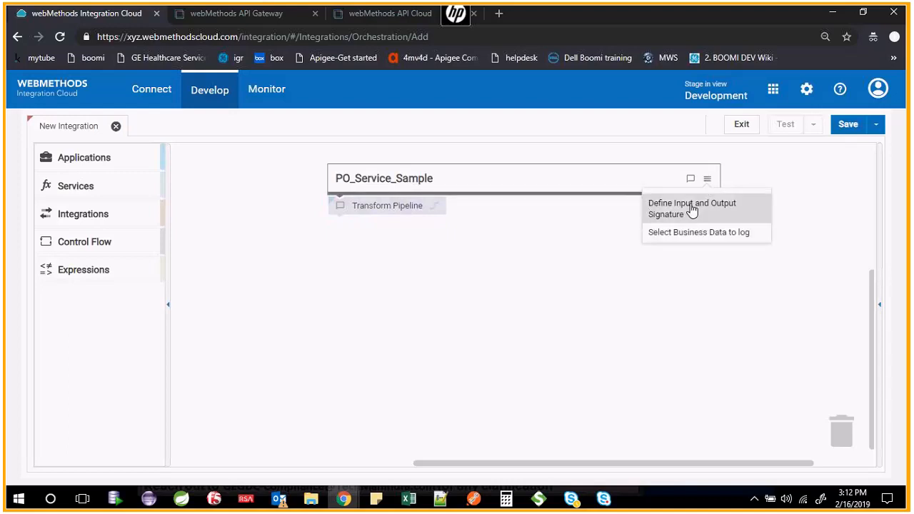
click(658, 218)
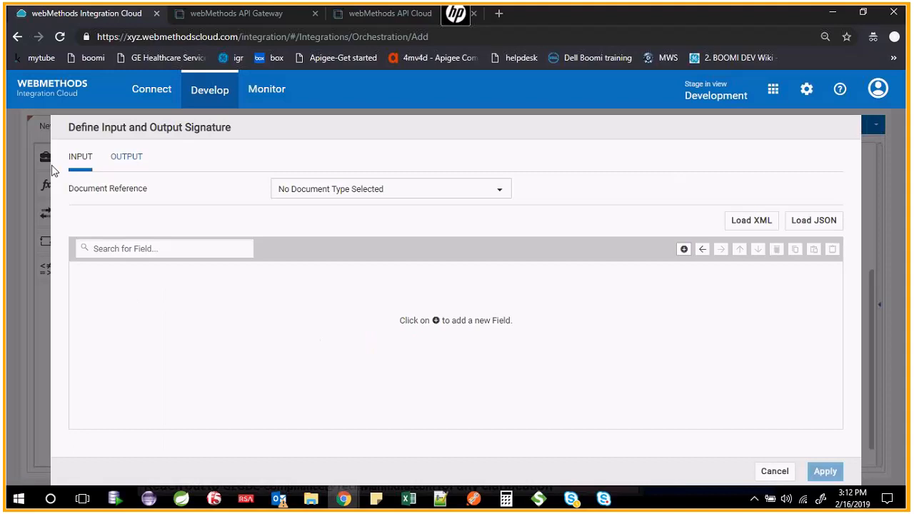
click(129, 171)
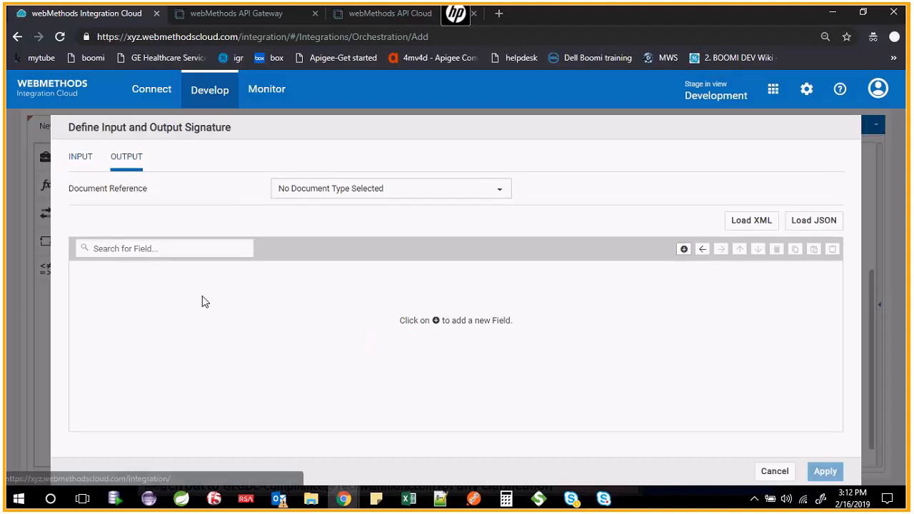
click(81, 157)
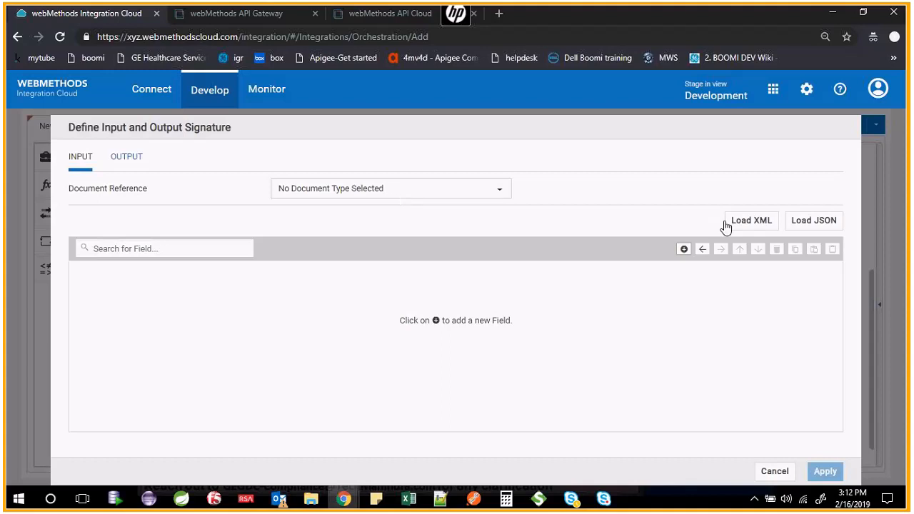
click(413, 200)
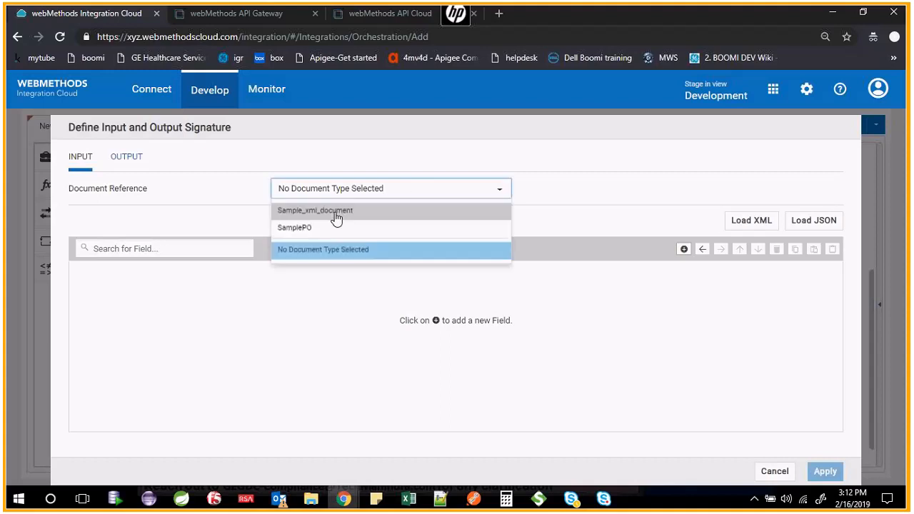
click(299, 231)
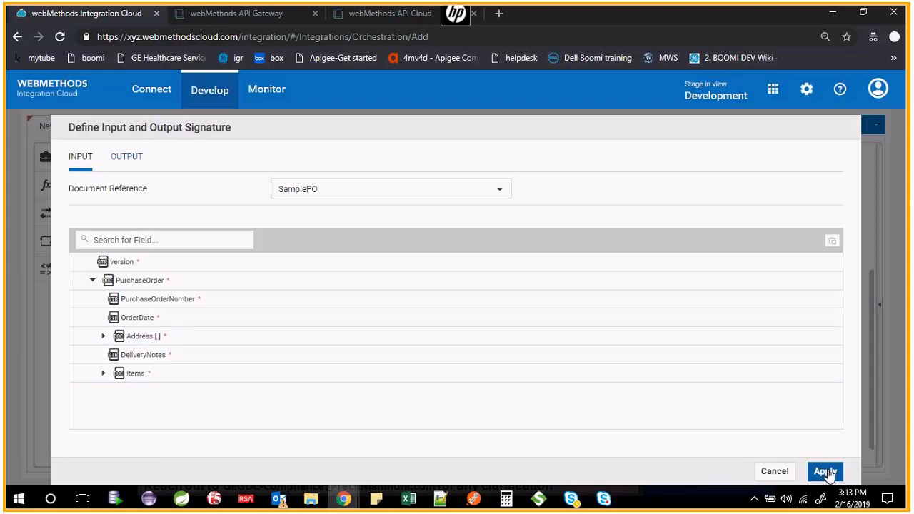
Go to the output signature, switch to Postman and copy the whole JSON response body containing Response and Status.
click(129, 158)
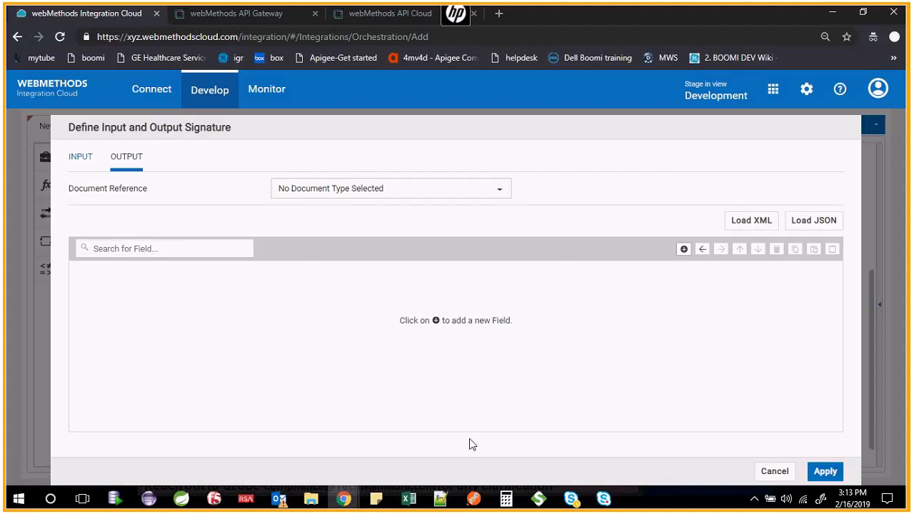
click(474, 497)
click(325, 332)
key(ctrl+a)
key(ctrl+c)
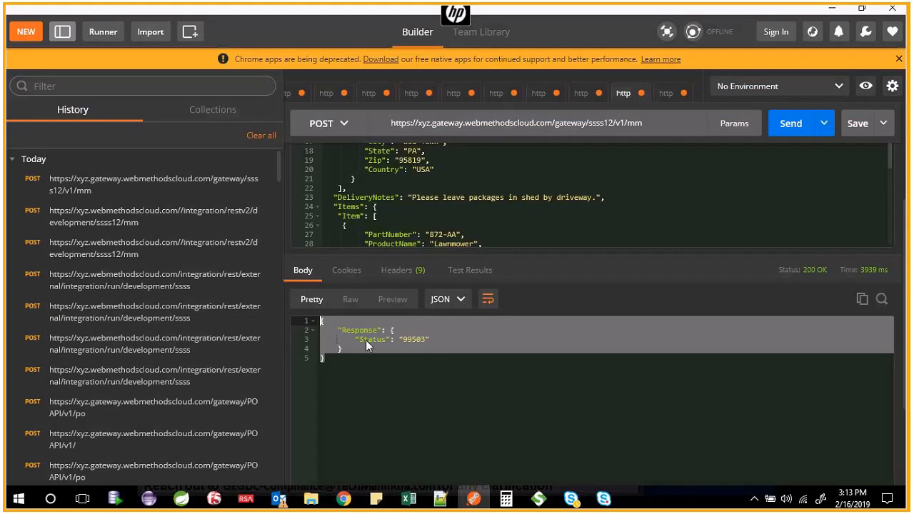
Switch back to Integration Cloud, load the copied JSON as the output signature and apply the input and output definition.
key(alt+Tab)
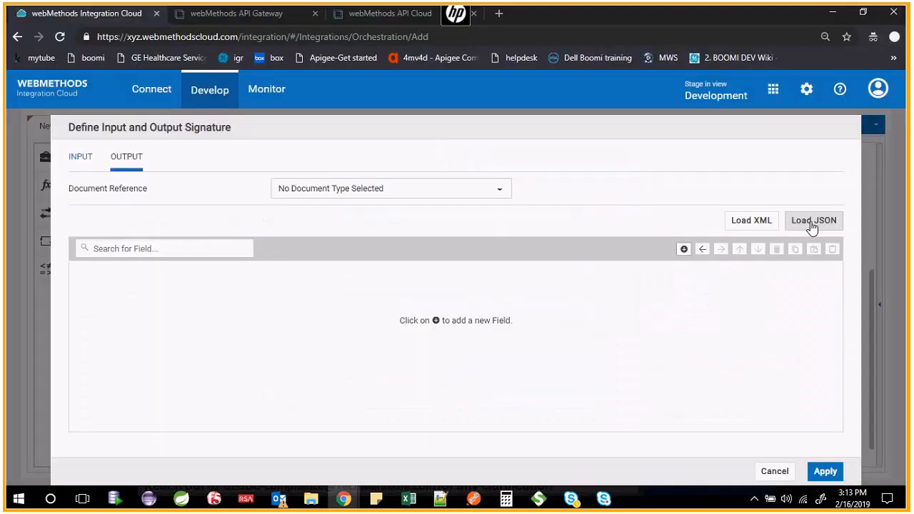
click(812, 223)
key(ctrl+v)
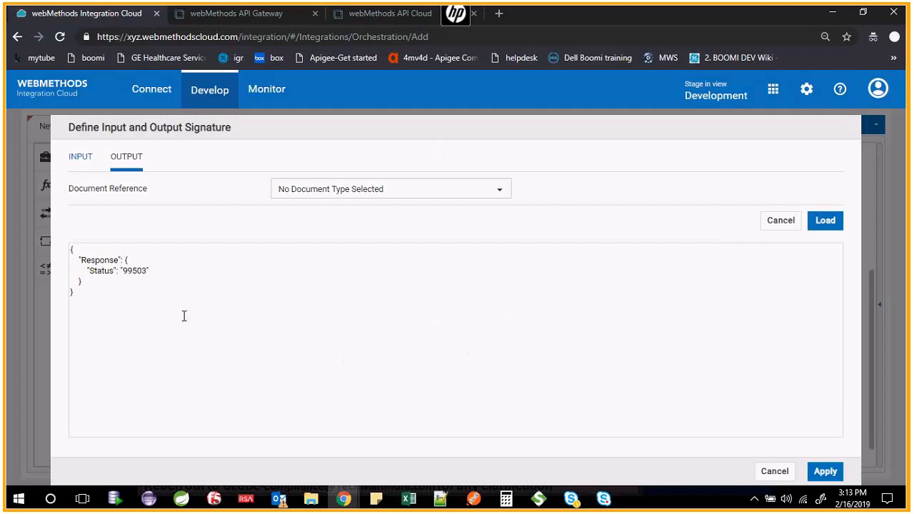
click(821, 221)
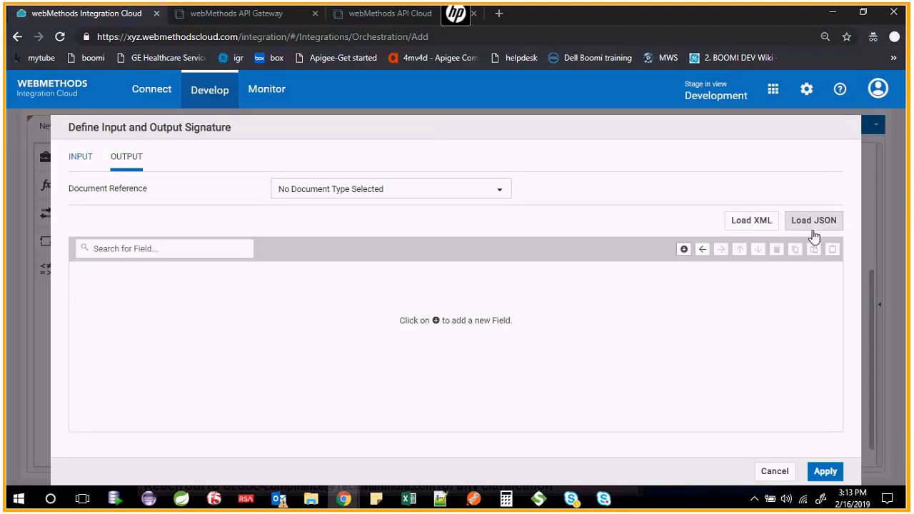
click(198, 294)
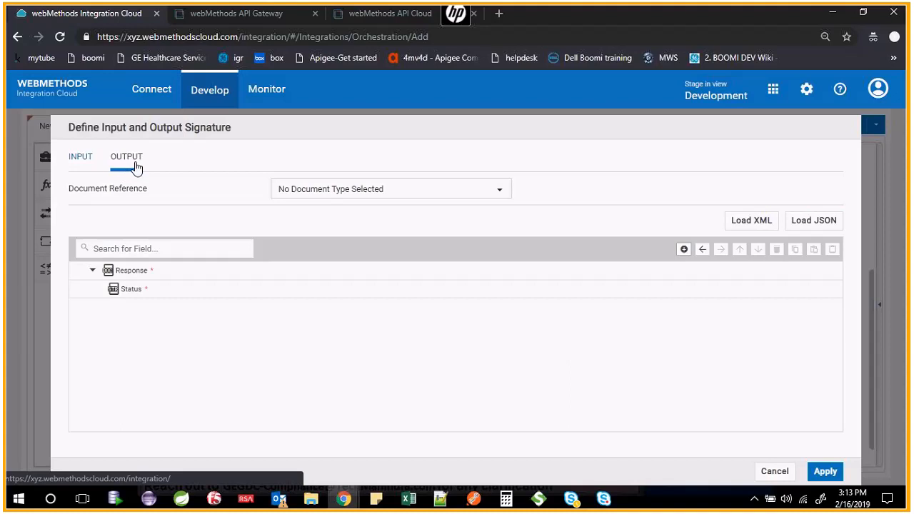
click(825, 472)
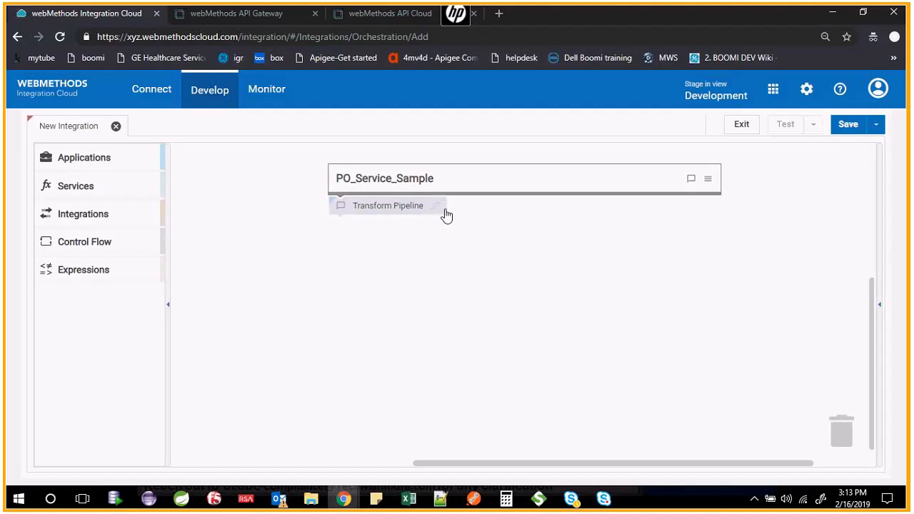
In the Transform Pipeline mapping, map PurchaseOrderNumber to the Response's Status and drop PurchaseOrder and version from the pipeline output.
click(419, 207)
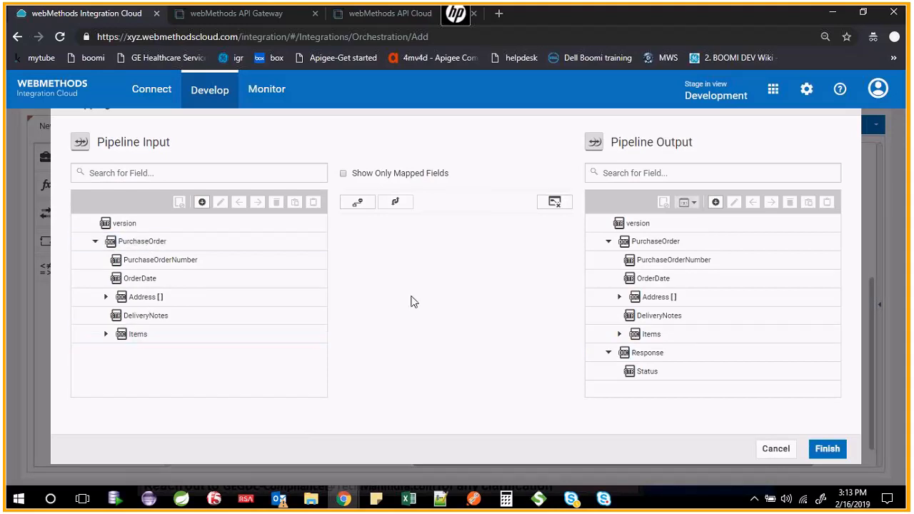
drag(186, 262, 656, 373)
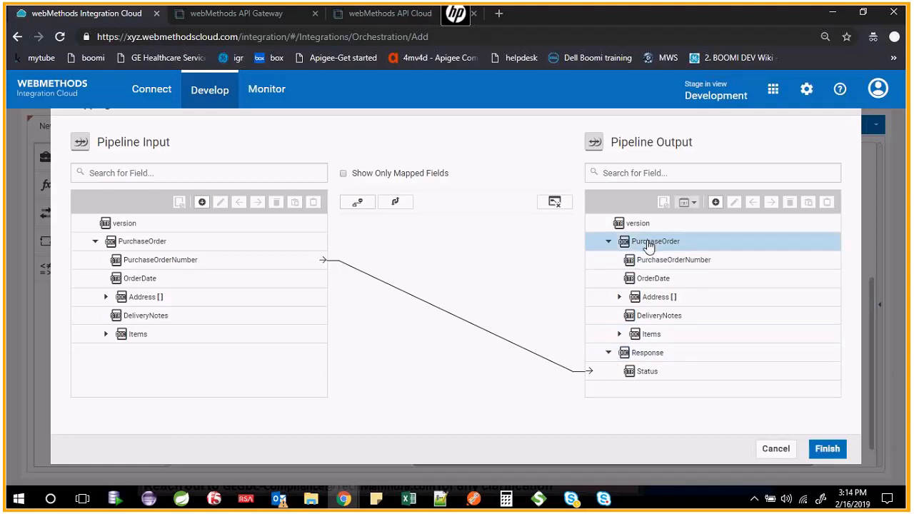
drag(647, 242, 653, 241)
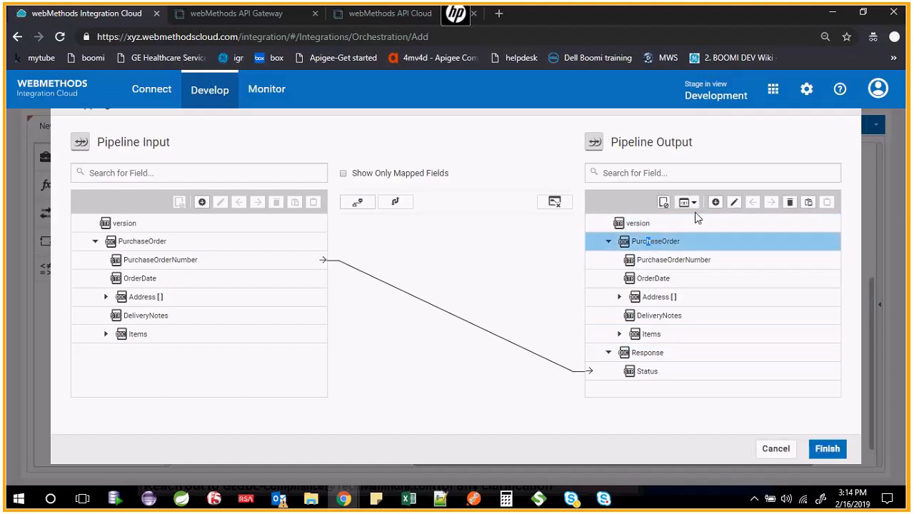
click(663, 203)
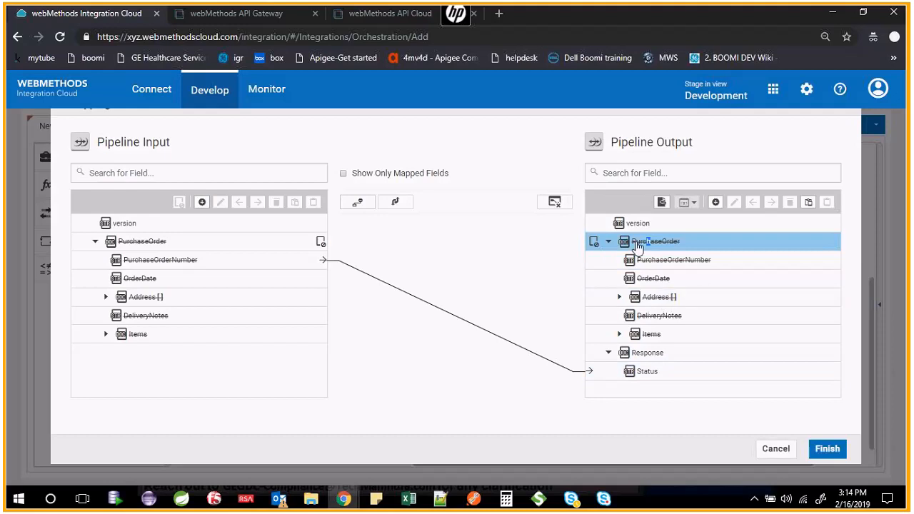
click(660, 223)
click(663, 203)
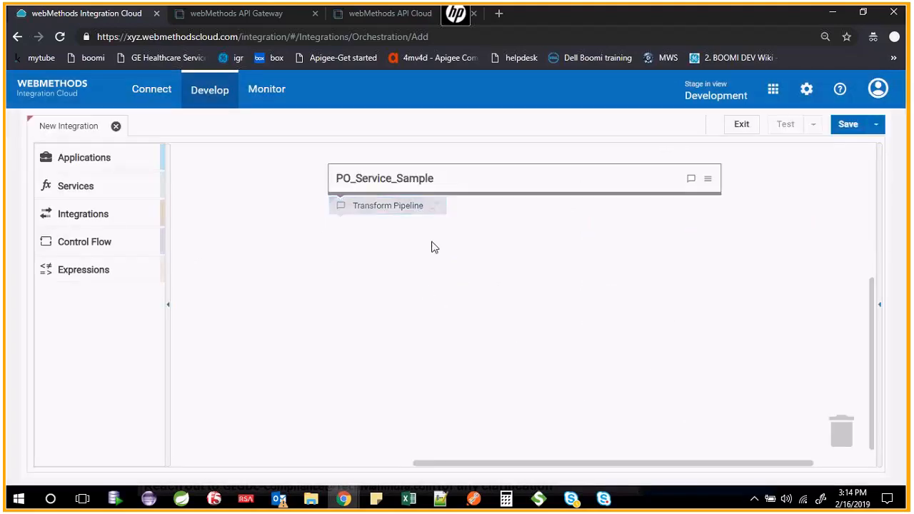
Save the PO_Service_Sample integration.
click(88, 248)
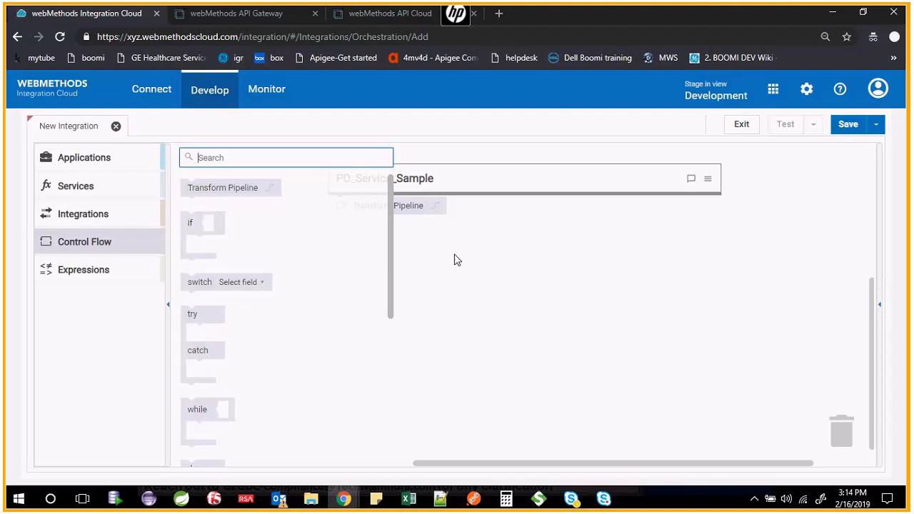
click(539, 266)
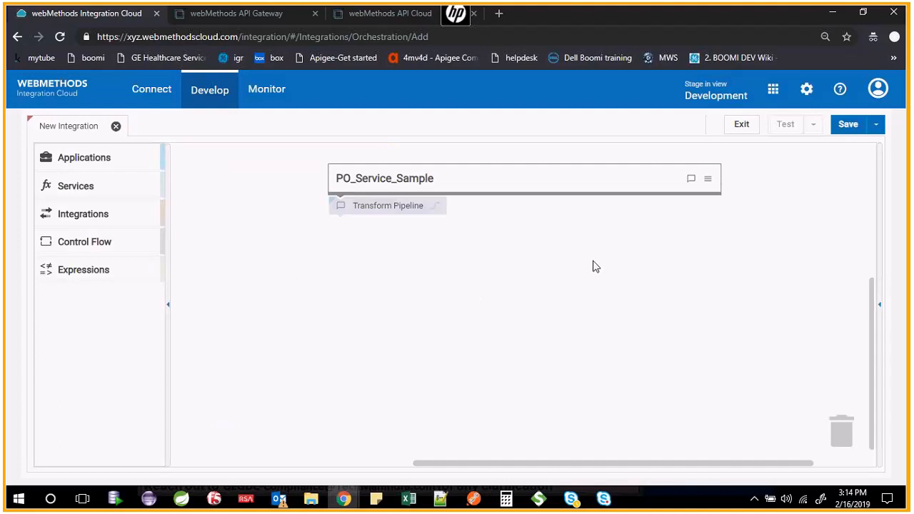
click(846, 126)
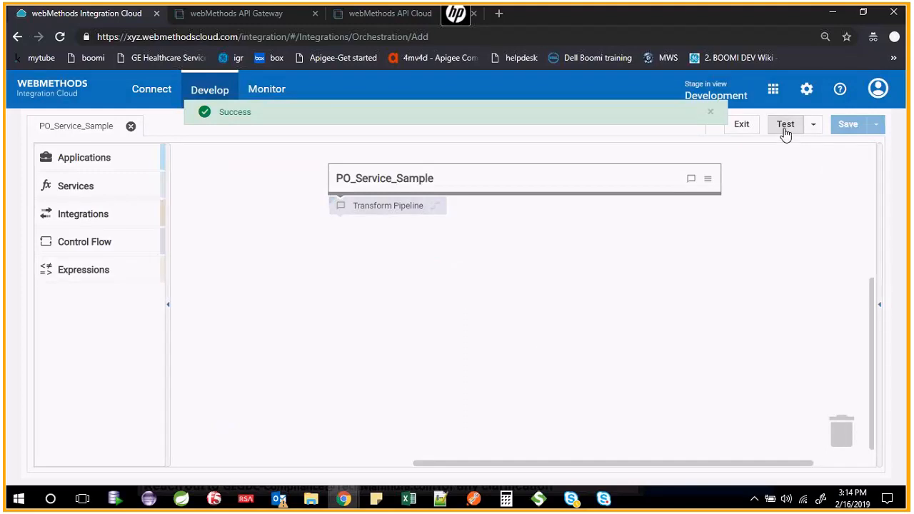
Examine the test input form for PO_Service_Sample and the sample request body in Postman, and cancel without running the test.
click(785, 126)
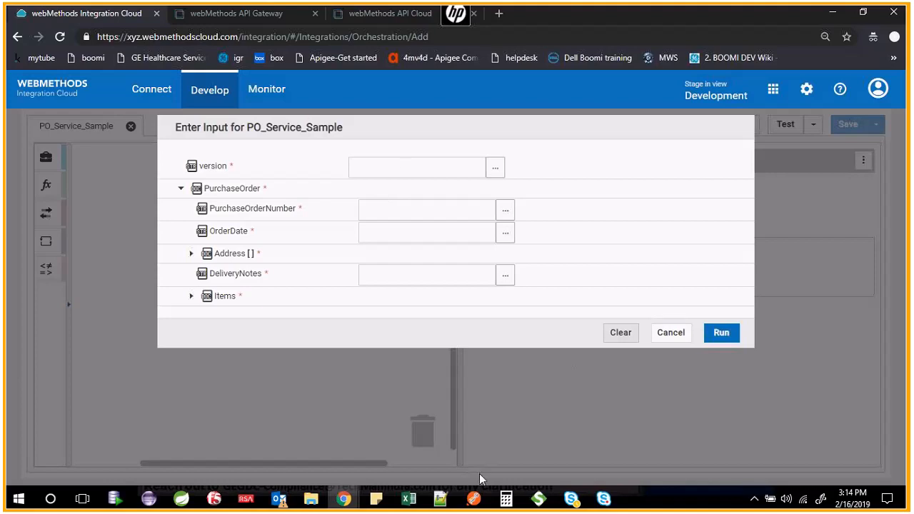
click(474, 498)
scroll(543, 391, up, 5)
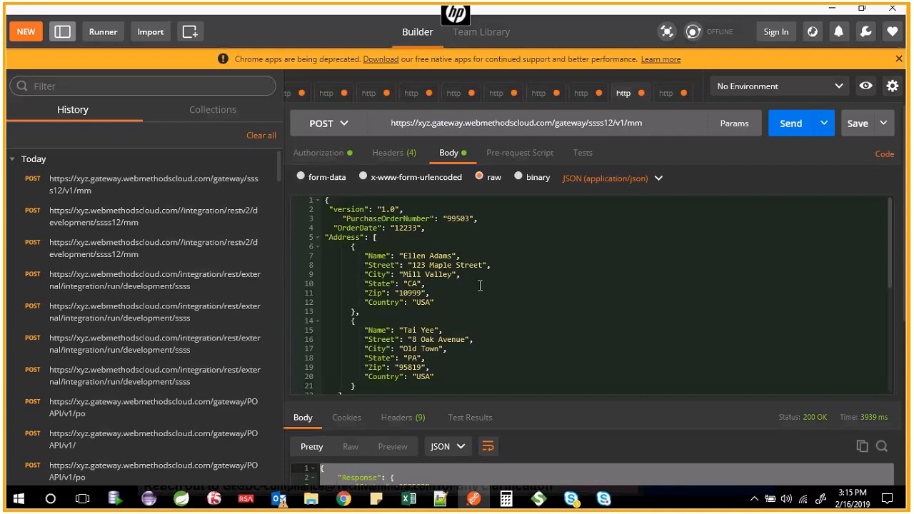
key(alt+Tab)
click(670, 333)
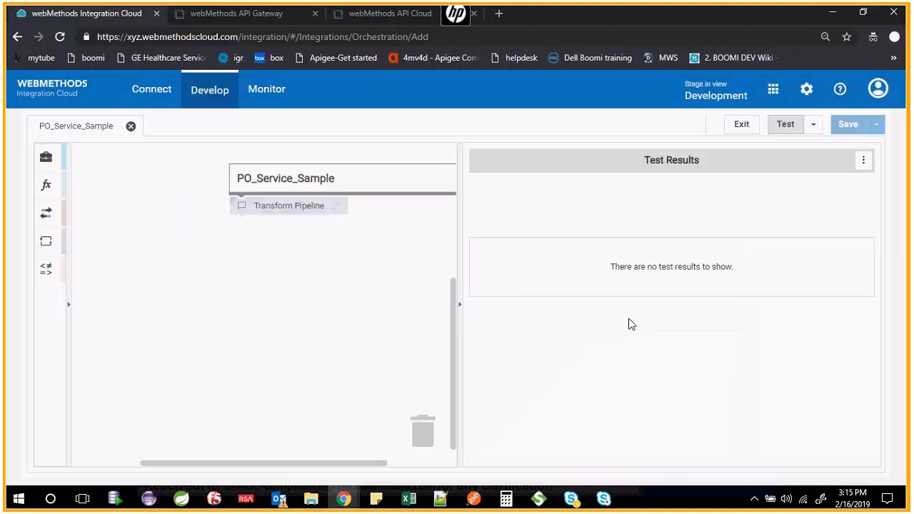
Exit to the integrations list, reopen PO_Service_Sample for editing from there and return to the list.
click(743, 129)
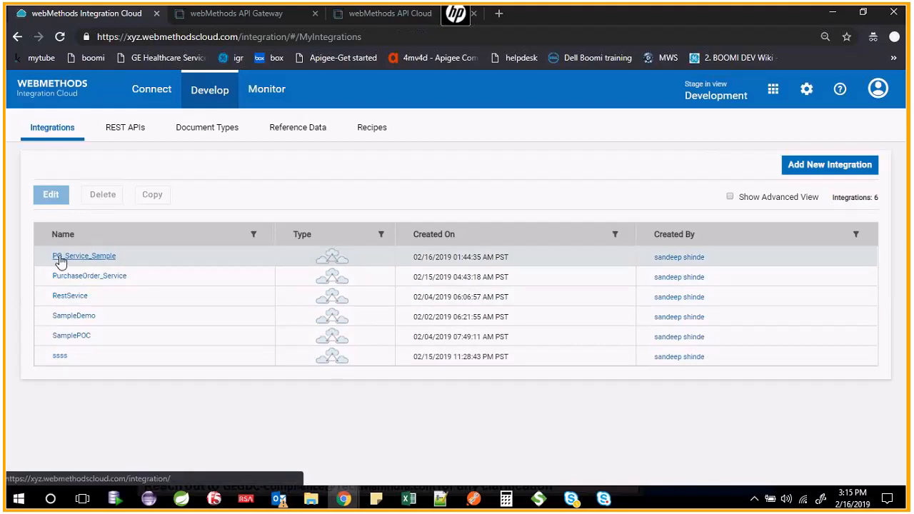
click(134, 256)
click(54, 200)
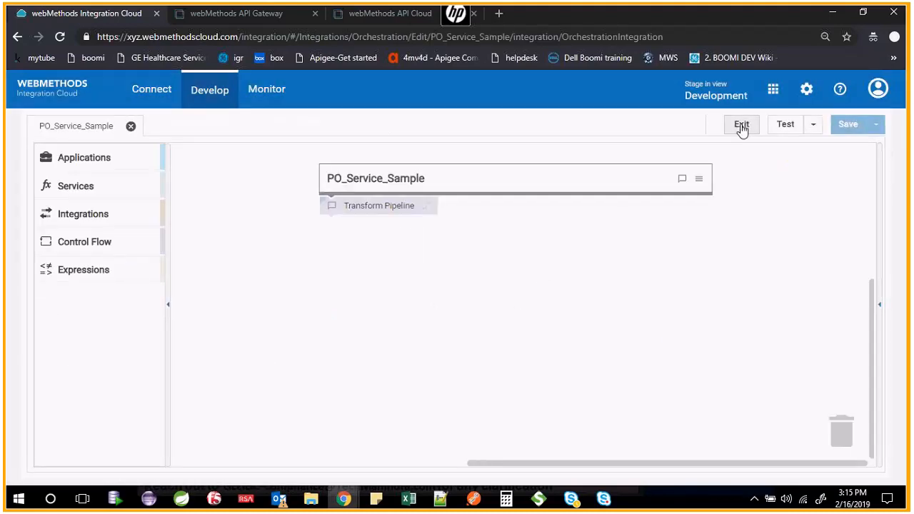
click(742, 126)
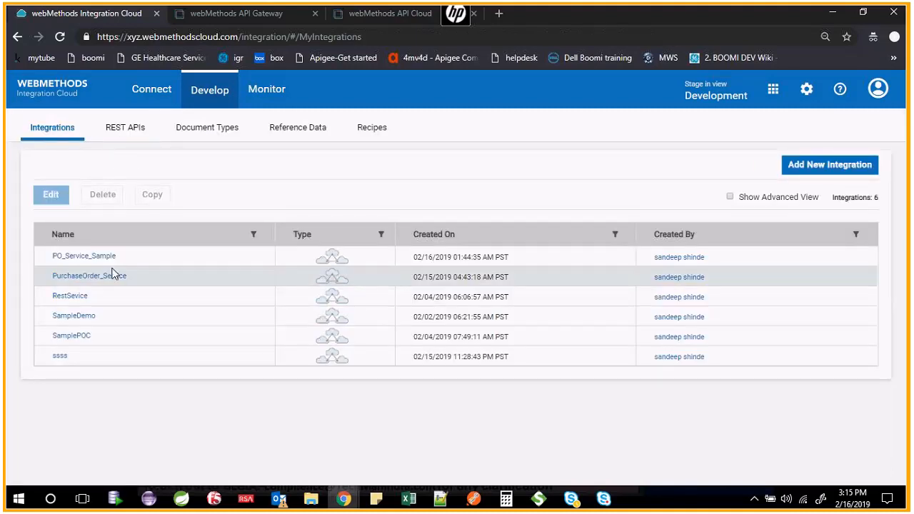
Open the PO_Service_Sample overview and enable the integration to be invoked over HTTP.
click(171, 257)
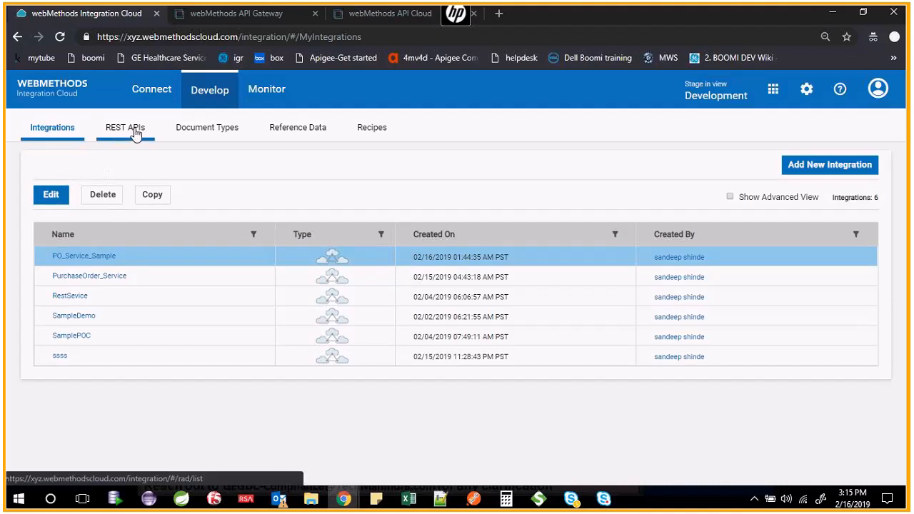
click(78, 256)
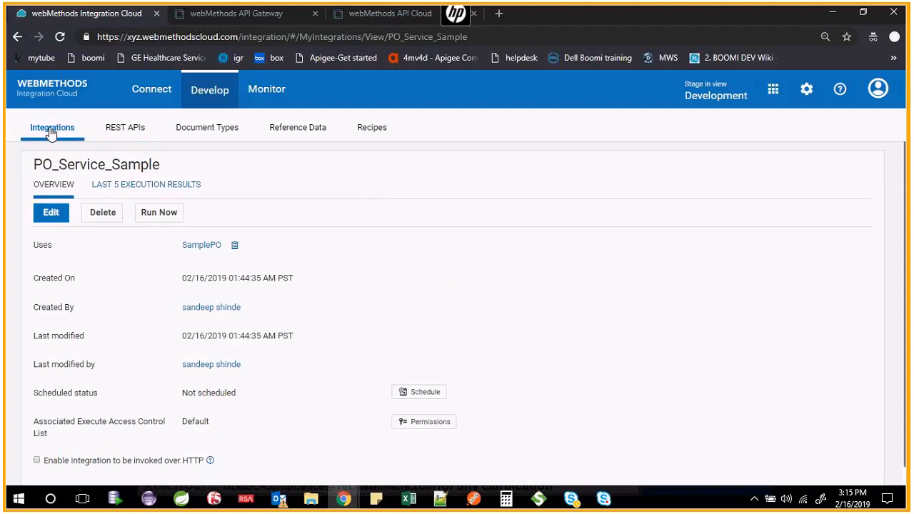
scroll(317, 227, down, 1)
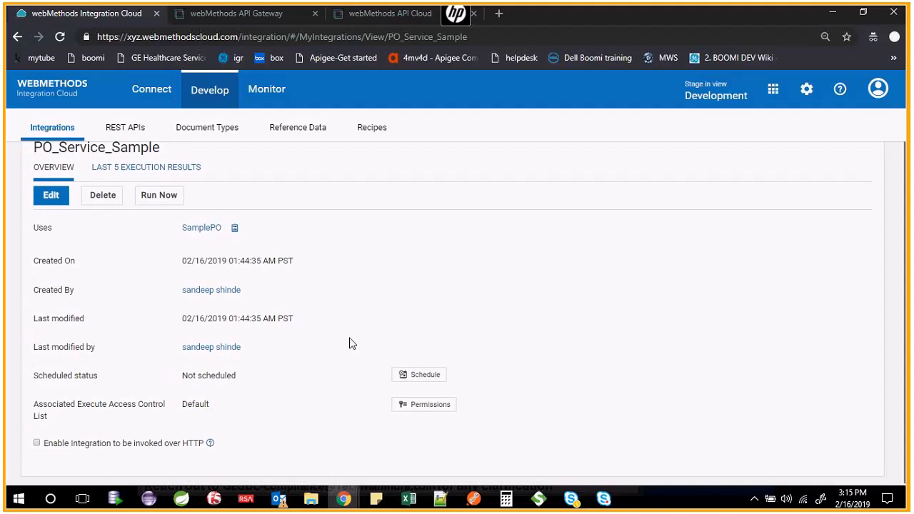
click(37, 445)
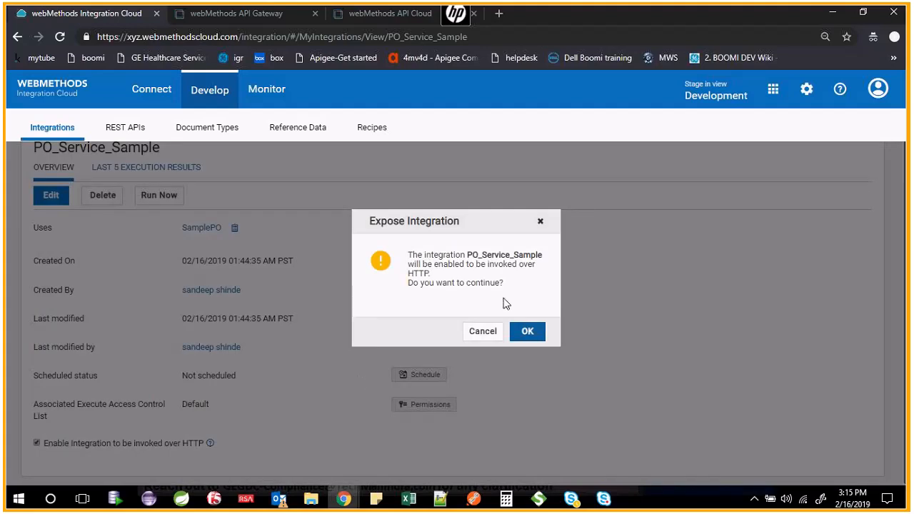
click(527, 331)
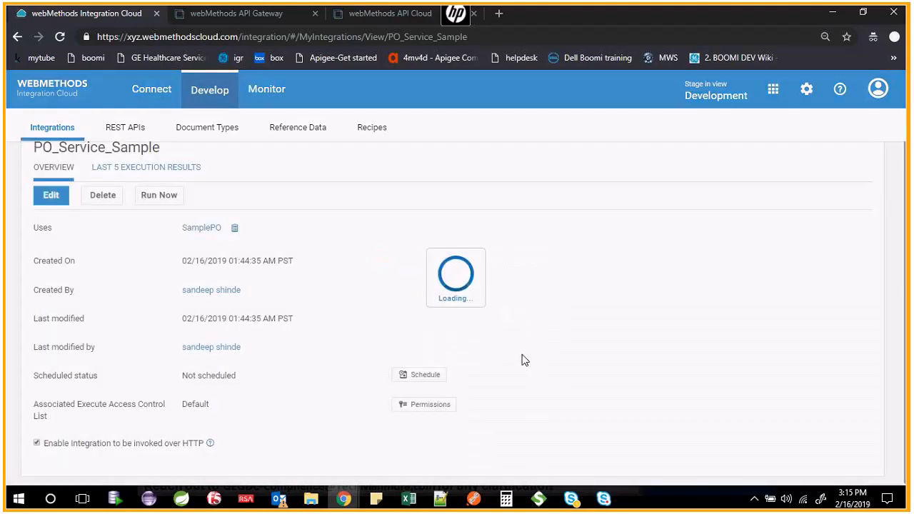
Copy the HTTP invocation URL of PO_Service_Sample.
scroll(131, 450, down, 1)
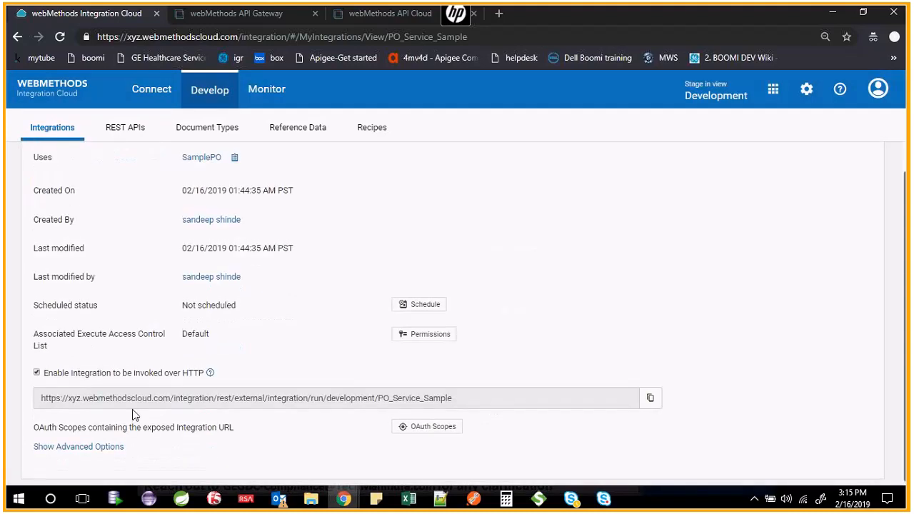
drag(471, 402, 41, 397)
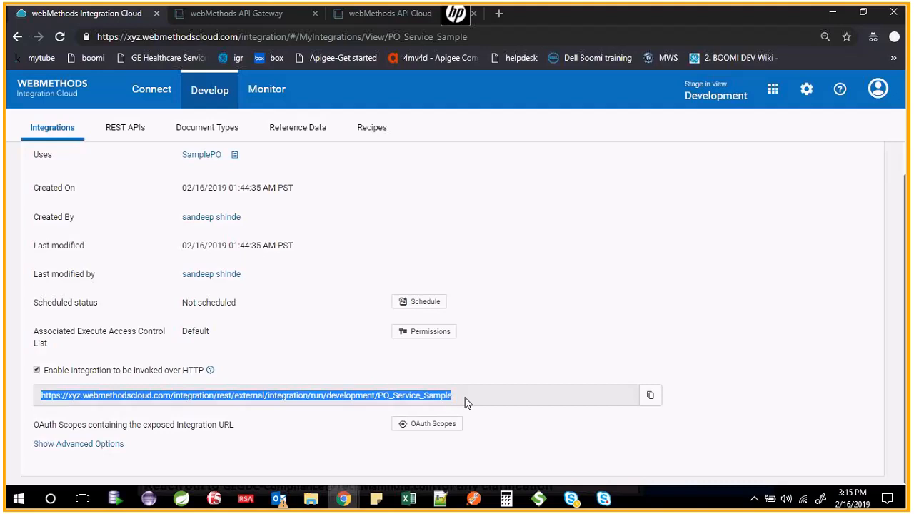
click(649, 396)
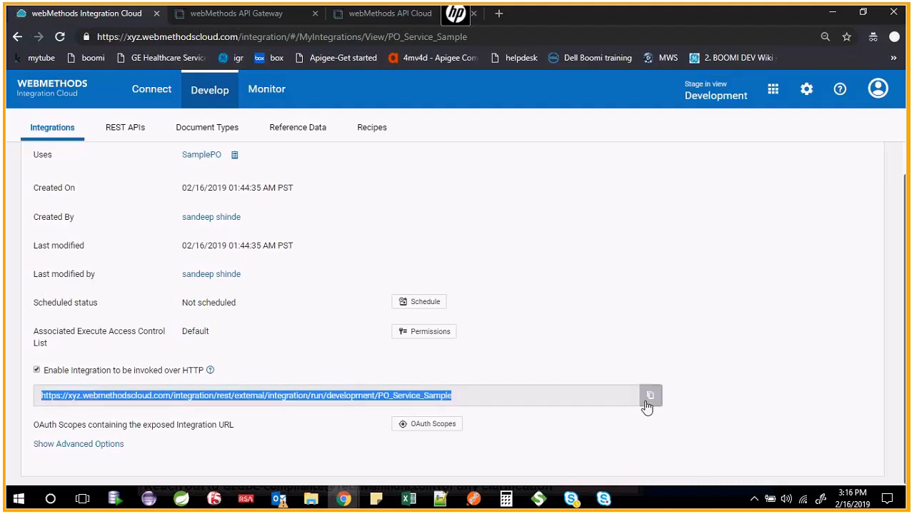
Show the advanced options of PO_Service_Sample and examine the sample JSON input in the usage details.
click(76, 445)
scroll(127, 306, down, 5)
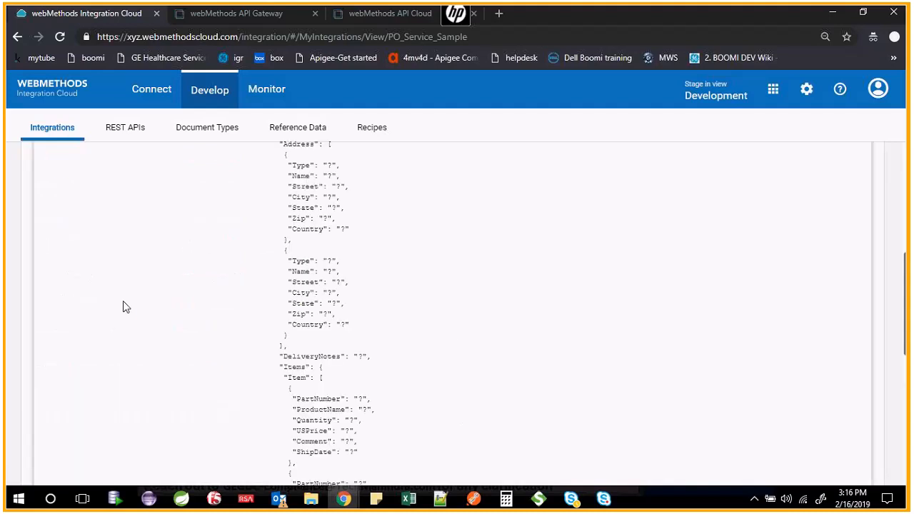
scroll(154, 325, up, 3)
scroll(277, 323, down, 2)
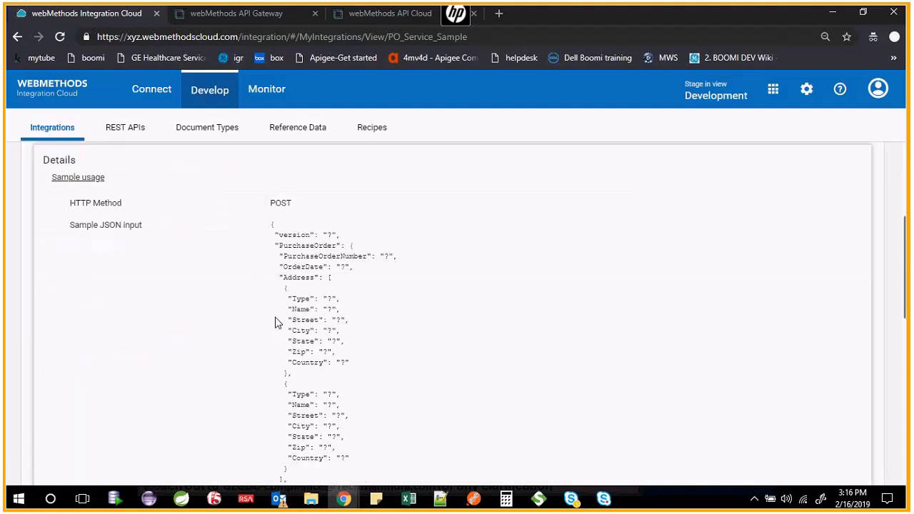
drag(272, 224, 291, 329)
scroll(381, 422, down, 5)
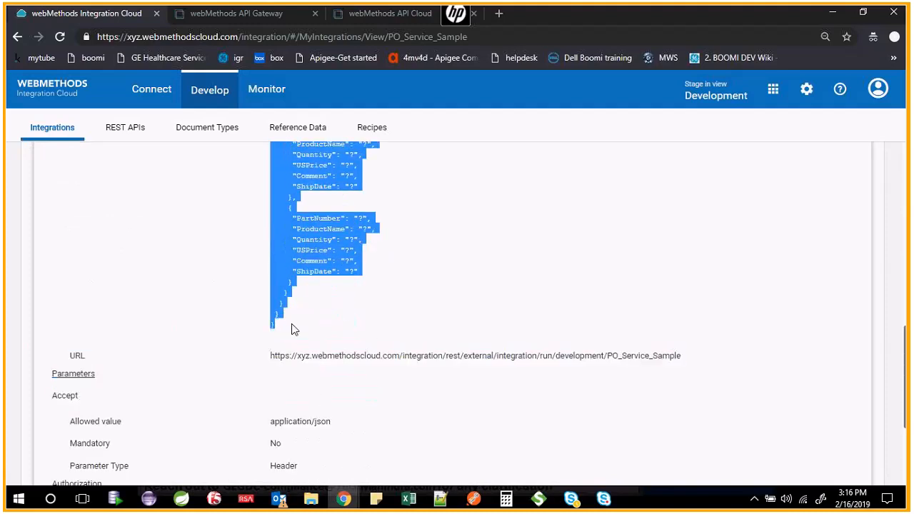
click(360, 329)
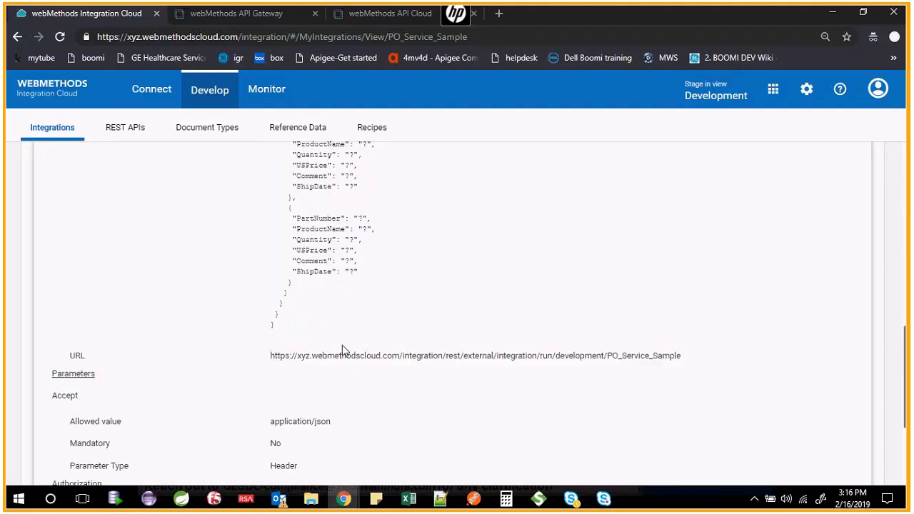
Switch to Postman and replace the POST request URL with the copied PO_Service_Sample invocation URL.
click(475, 499)
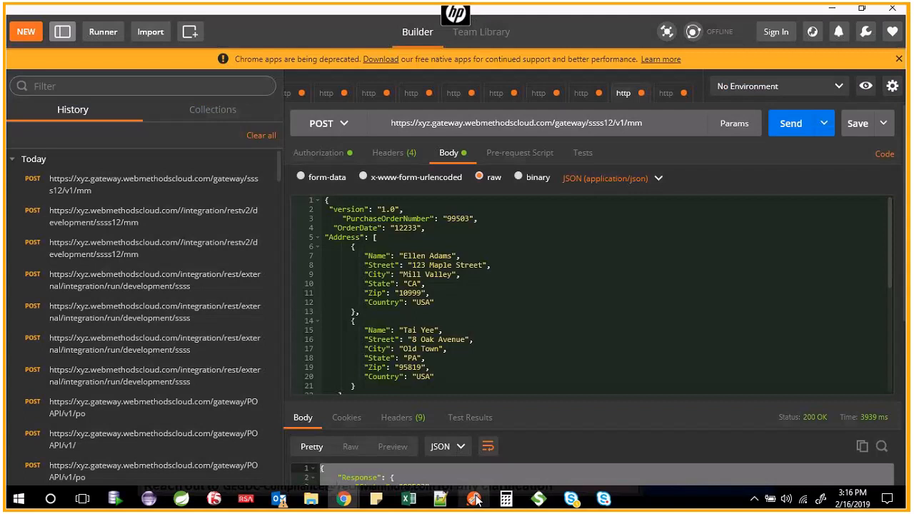
triple_click(454, 130)
key(ctrl+v)
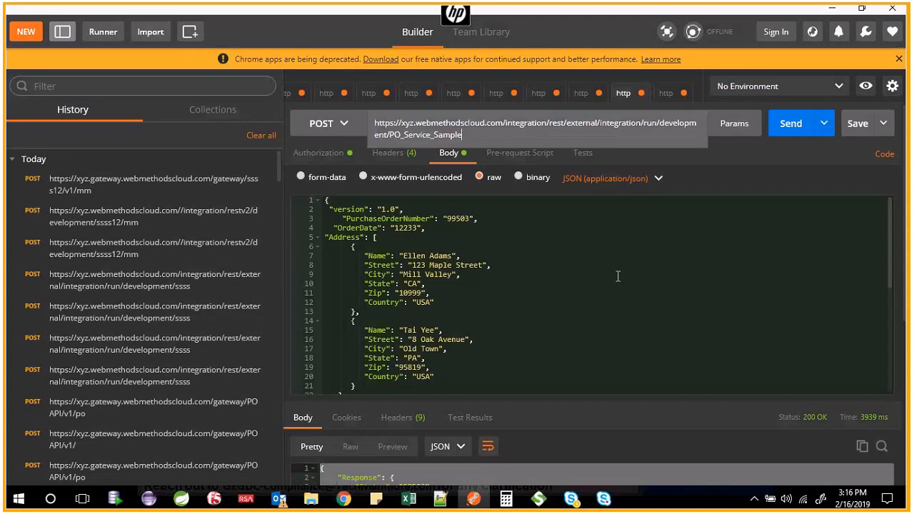
Copy the "PurchaseOrder": { line from the sample JSON in Integration Cloud and insert it below the version line of the Postman request body.
key(alt+Tab)
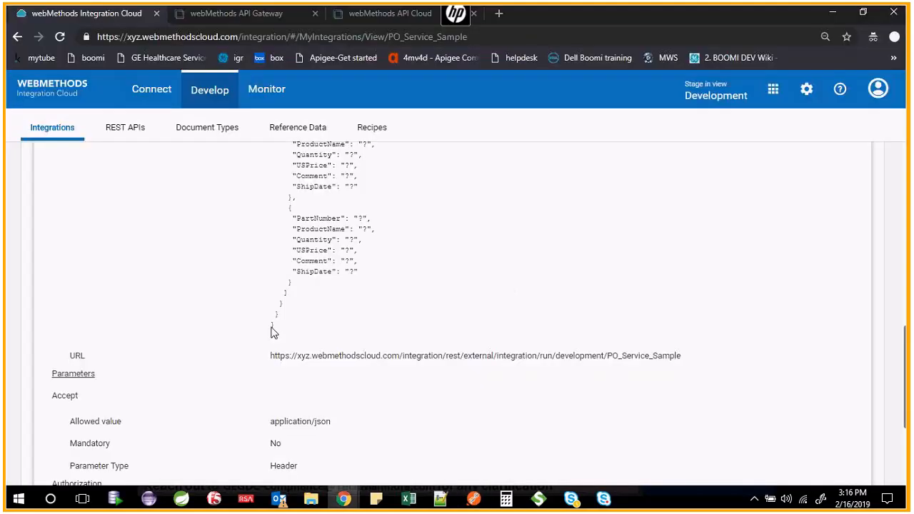
scroll(267, 325, up, 2)
scroll(267, 330, up, 3)
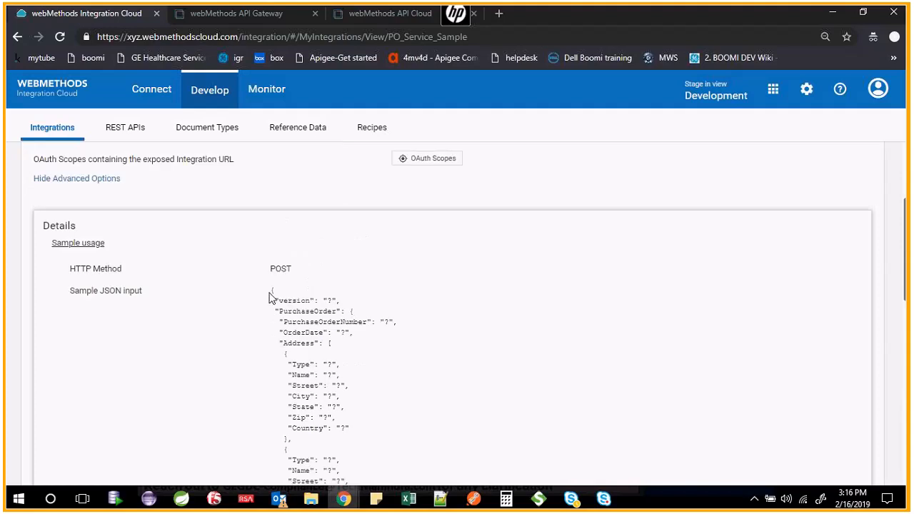
key(alt+Tab)
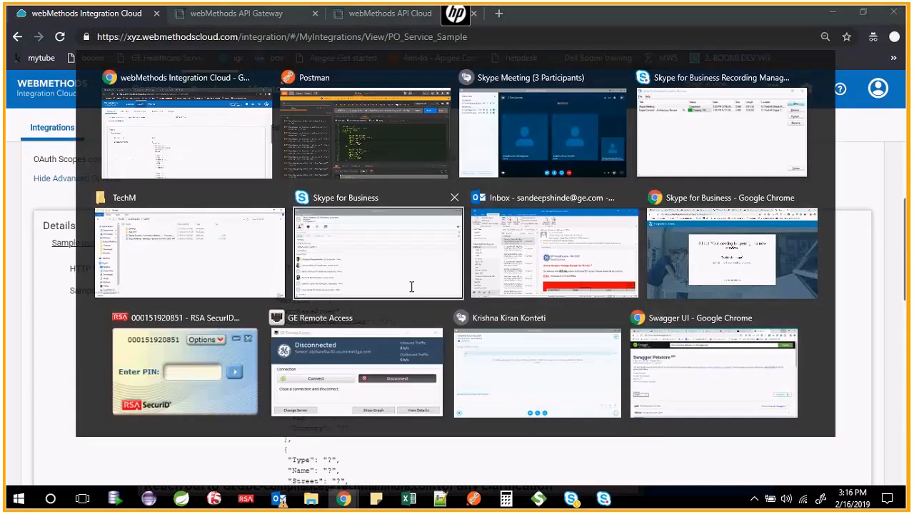
key(Escape)
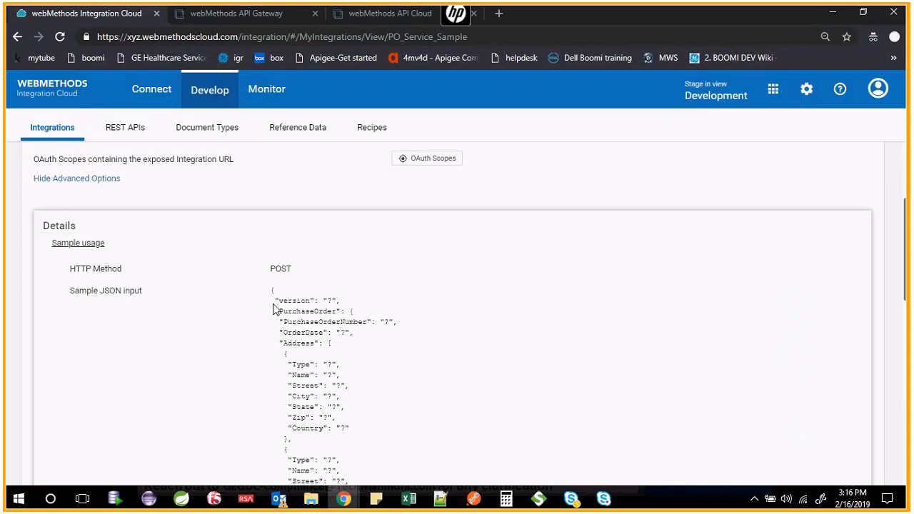
drag(275, 311, 353, 317)
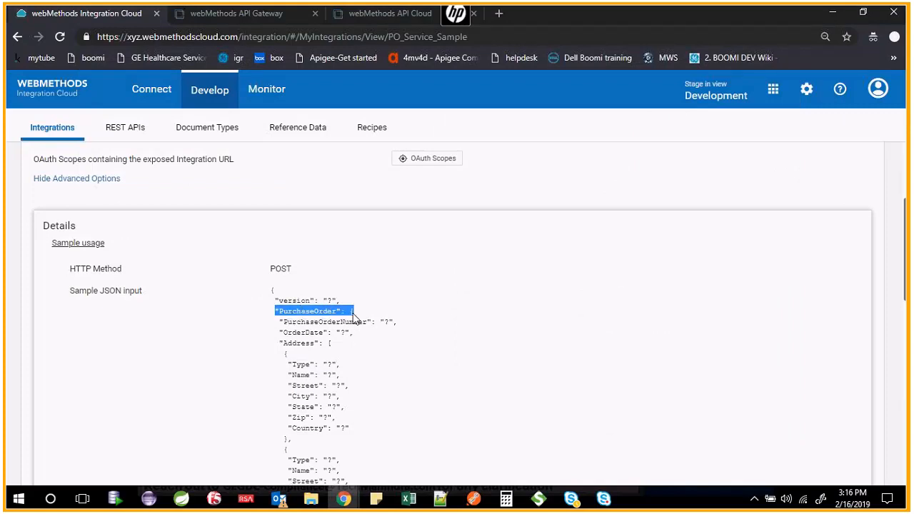
key(alt+Tab)
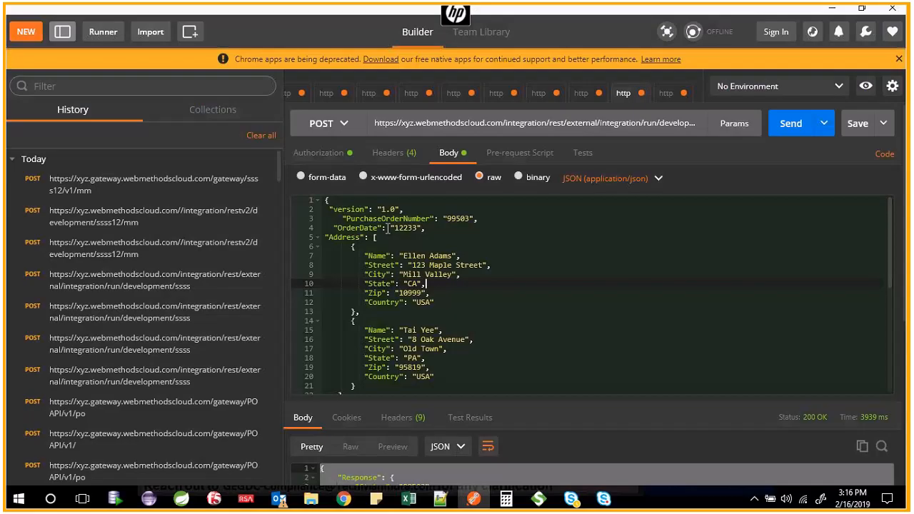
click(465, 208)
key(Return)
key(ctrl+v)
Add a closing brace for the PurchaseOrder object on a new line at the end of the request body.
scroll(392, 368, down, 6)
scroll(392, 368, down, 4)
scroll(351, 257, up, 3)
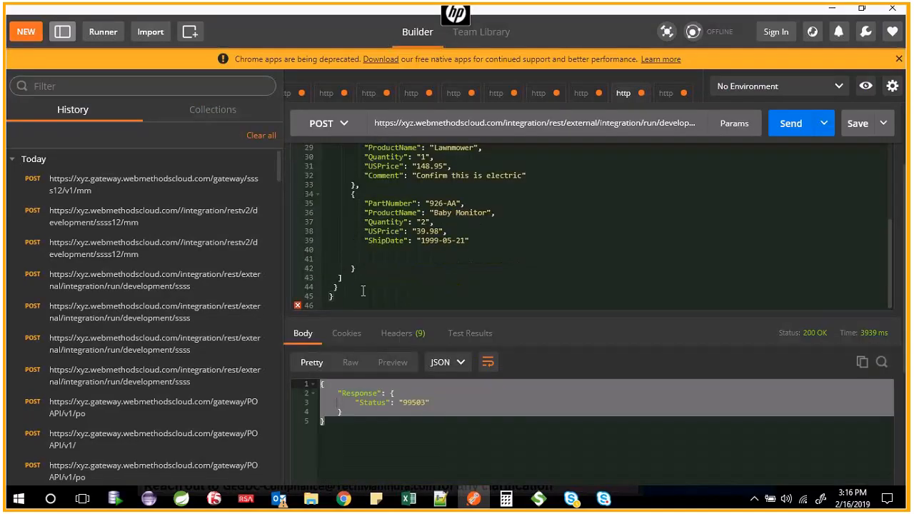
click(363, 293)
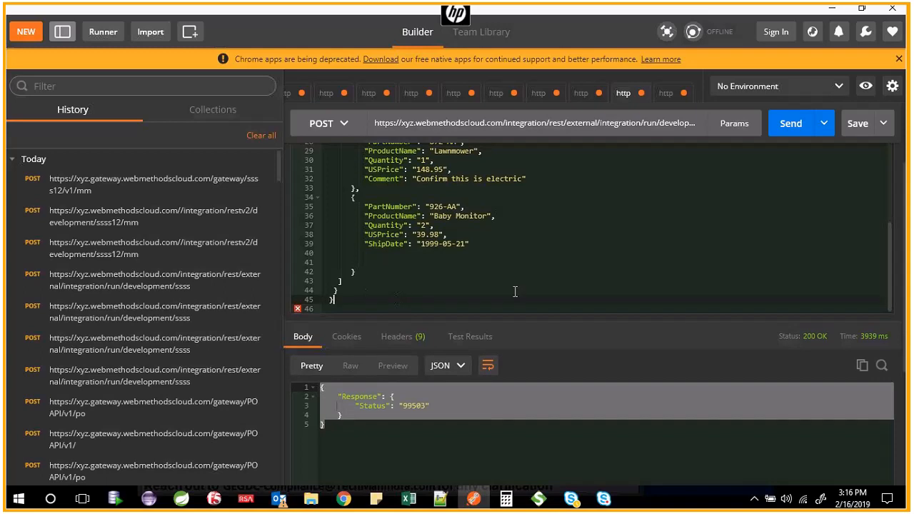
key(Return)
scroll(490, 278, up, 10)
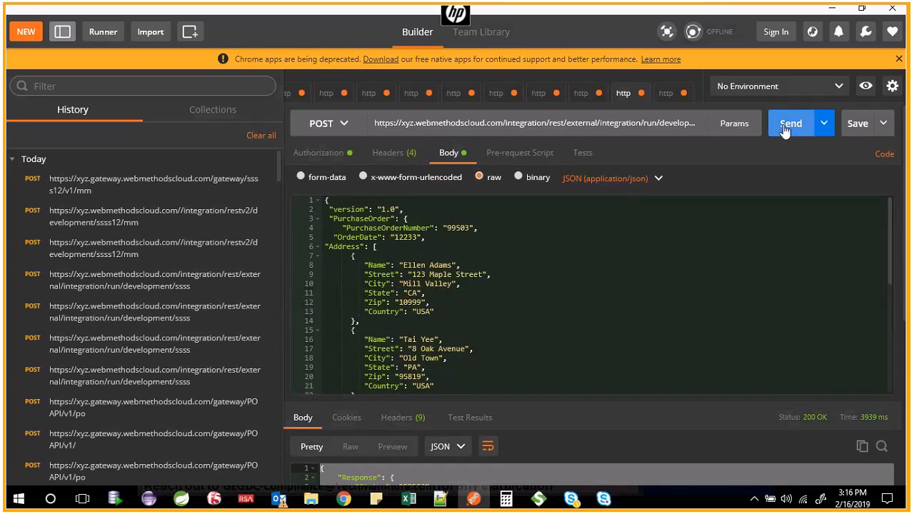
Examine the Accept, Authorization and Content Type parameters in the PO_Service_Sample usage details in Integration Cloud.
key(alt+Tab)
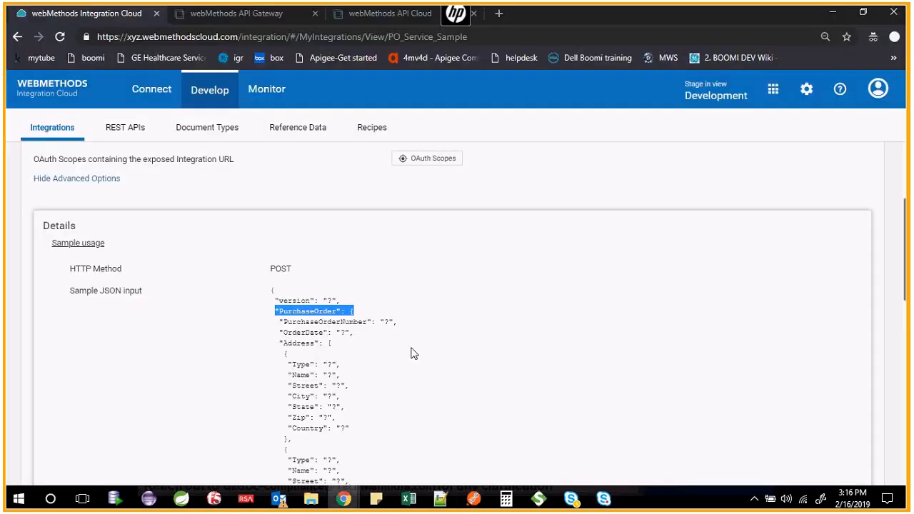
click(413, 353)
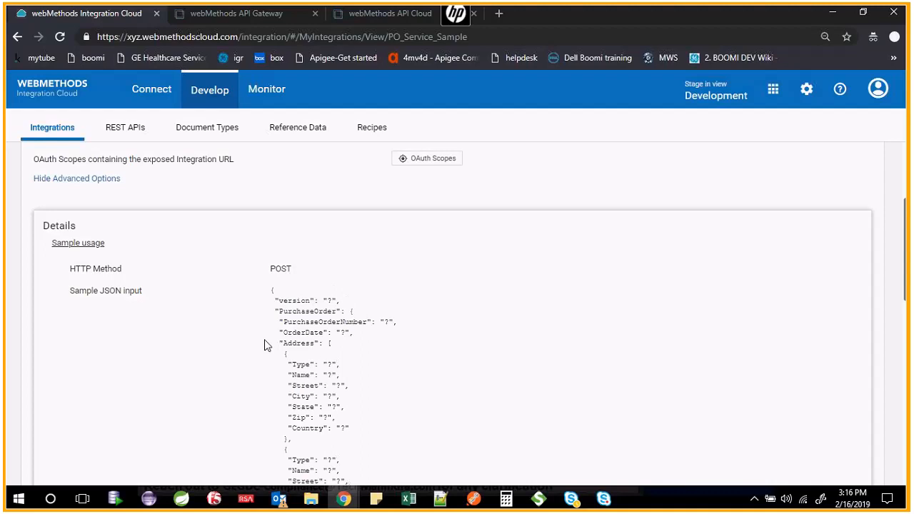
scroll(265, 343, down, 4)
scroll(312, 341, down, 3)
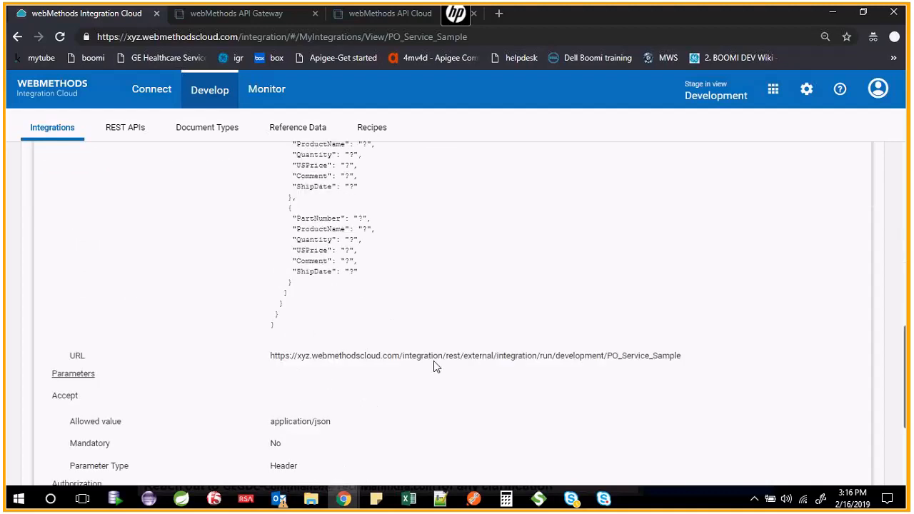
drag(346, 426, 275, 426)
click(344, 430)
scroll(343, 430, down, 2)
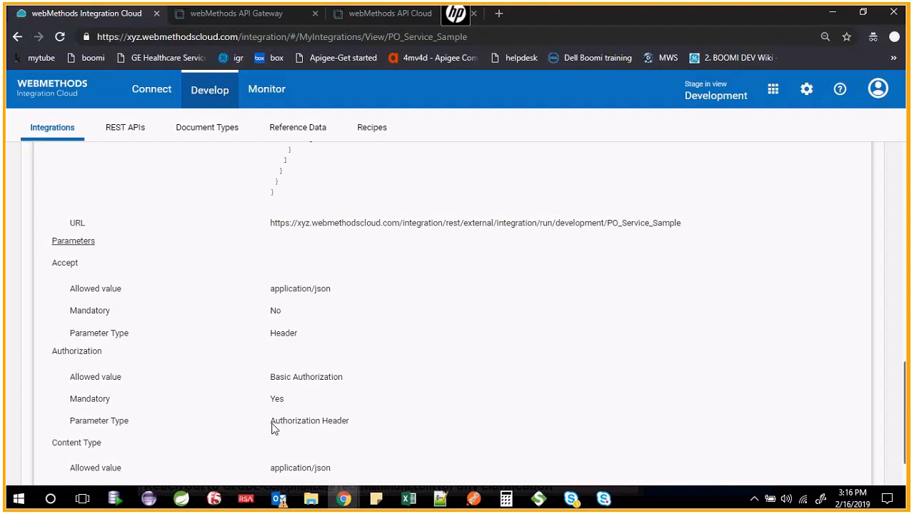
scroll(274, 428, down, 1)
Review the request headers in Postman and send the POST request to PO_Service_Sample.
click(473, 499)
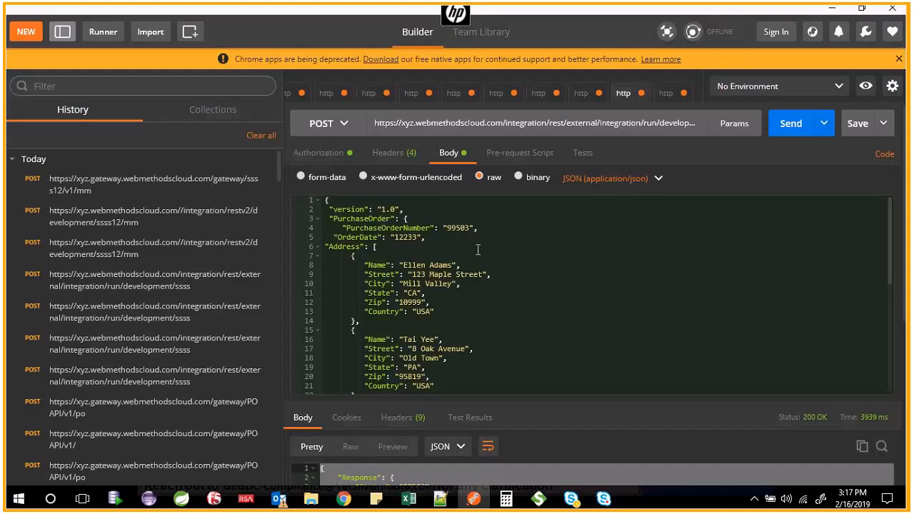
click(391, 153)
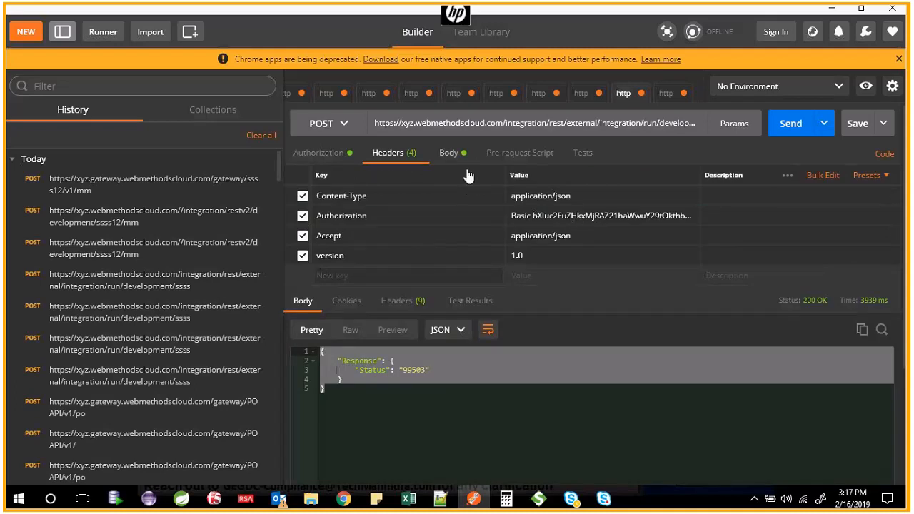
click(453, 153)
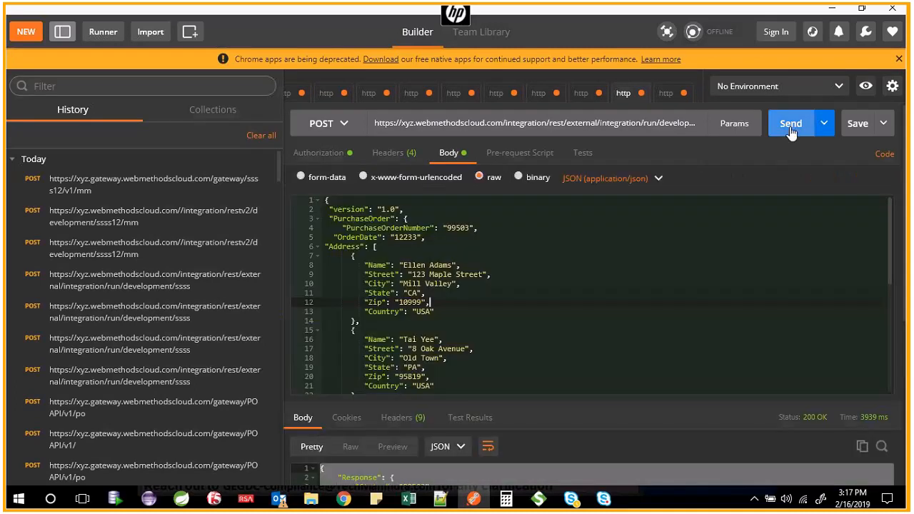
click(791, 129)
scroll(597, 318, down, 1)
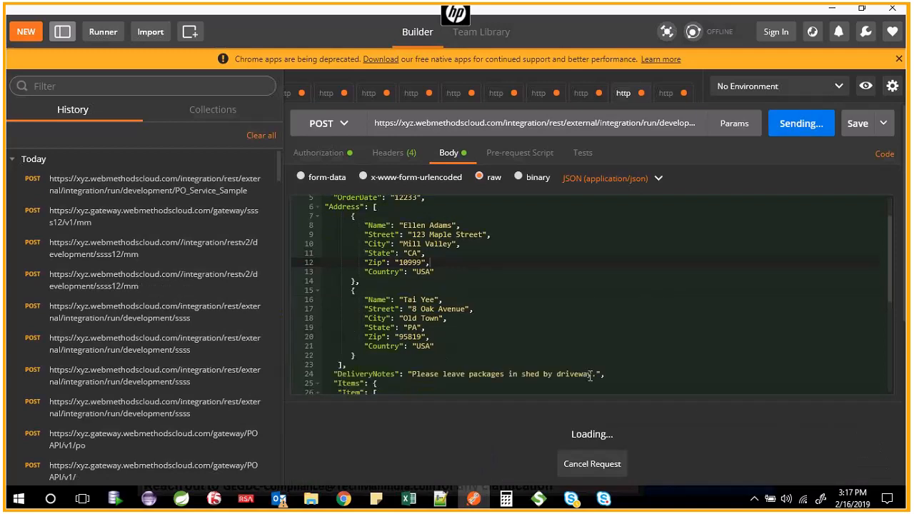
scroll(720, 417, down, 1)
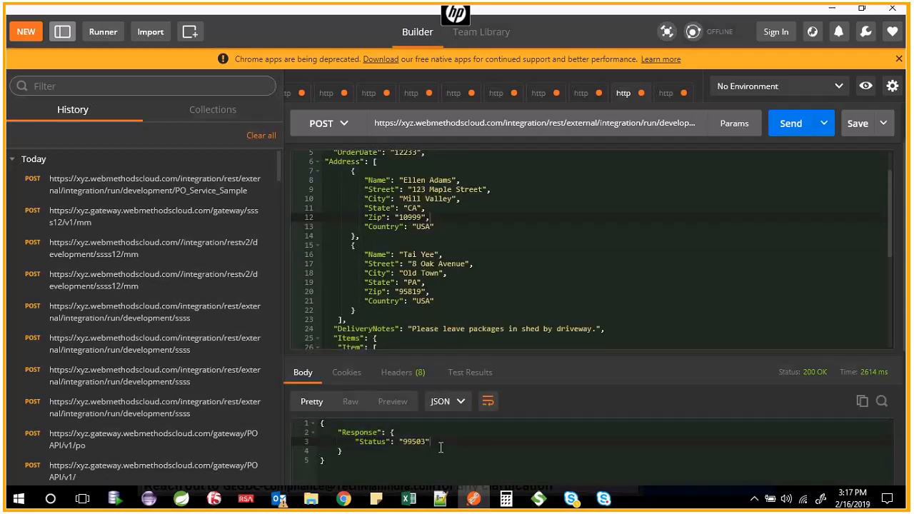
Compare the Status value in the response with the PurchaseOrderNumber in the request body.
scroll(399, 333, down, 3)
scroll(421, 322, up, 5)
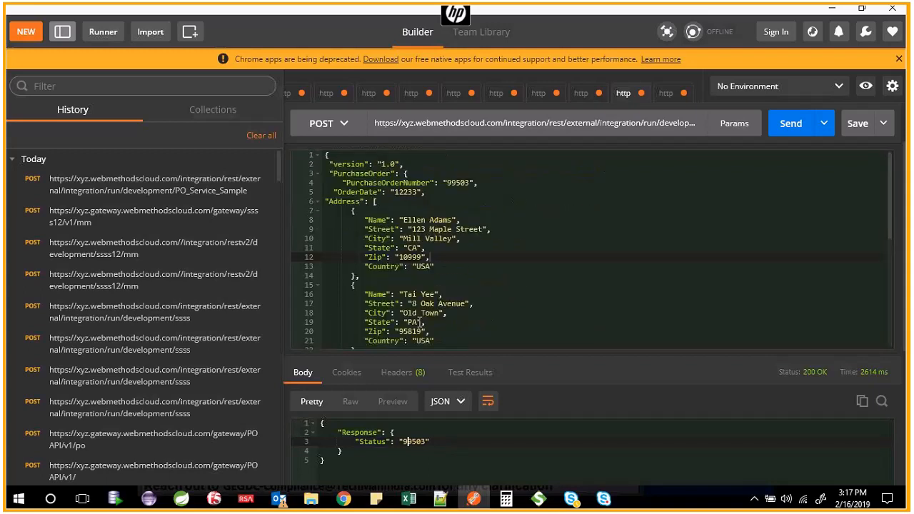
double_click(457, 183)
scroll(455, 322, down, 2)
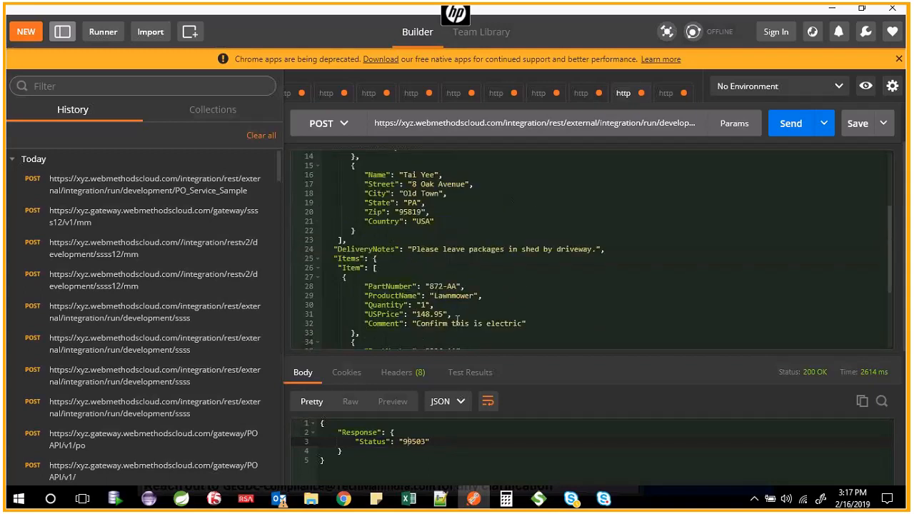
scroll(457, 319, down, 2)
Open PO_Service_Sample for editing in Integration Cloud, review the Transform Pipeline mapping and cancel without changes.
key(alt+Tab)
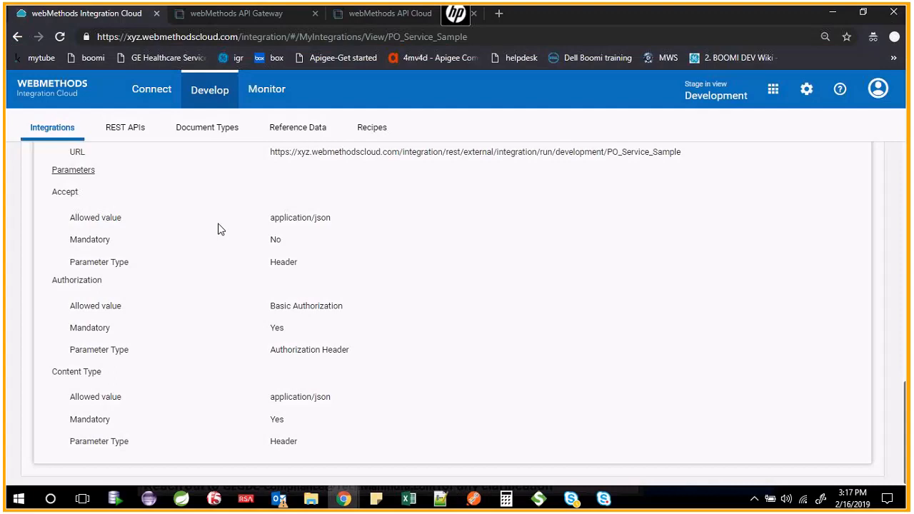
scroll(135, 229, up, 10)
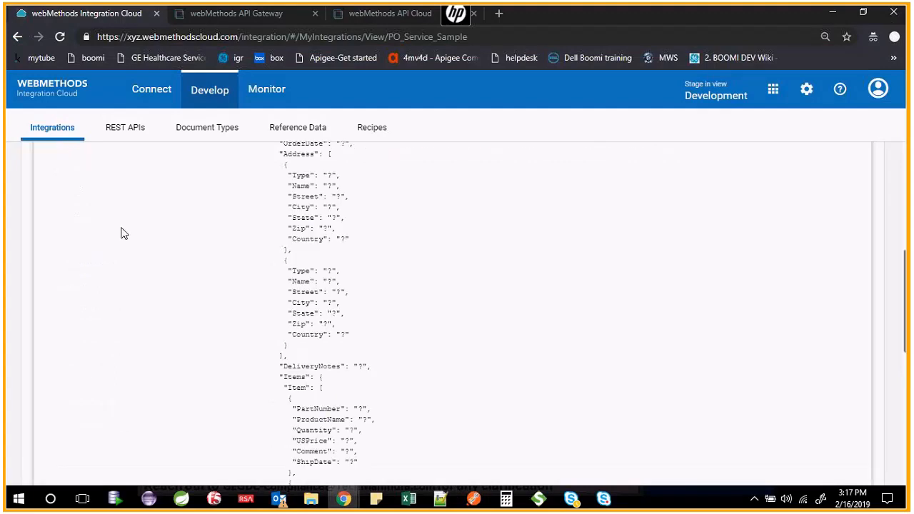
click(51, 207)
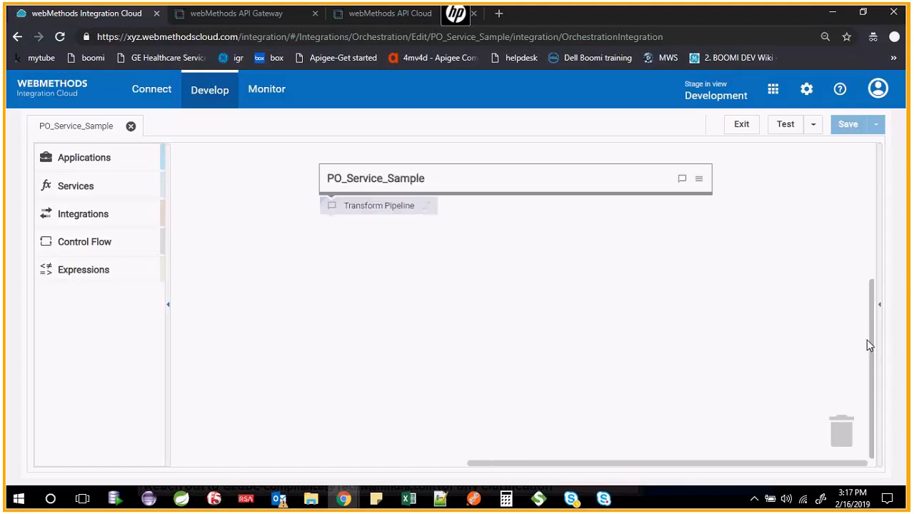
click(370, 207)
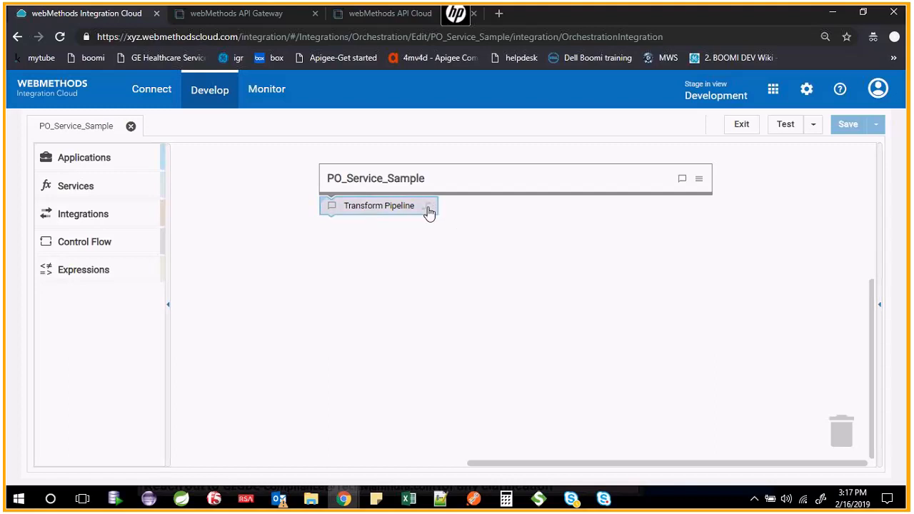
click(377, 214)
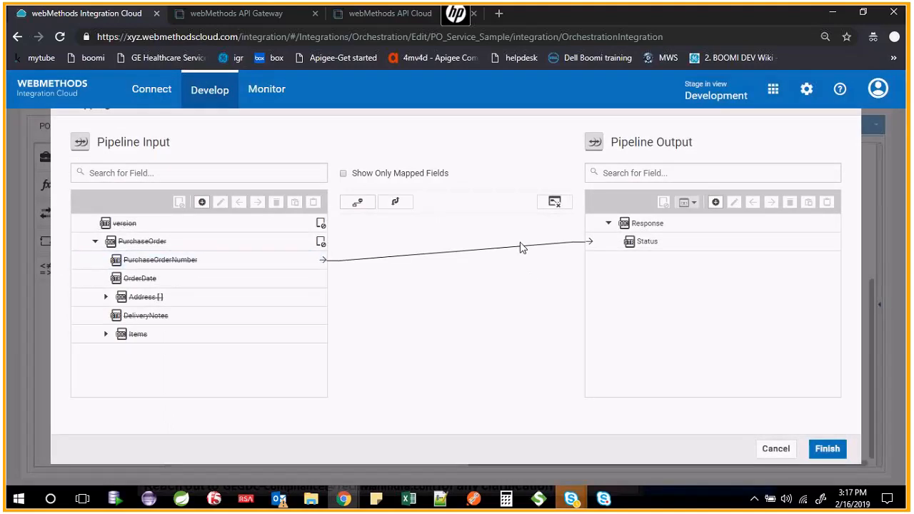
click(777, 450)
Recheck the Postman response, close the PO_Service_Sample editor and view the HTTP invocation settings in the integration's overview.
key(alt+Tab)
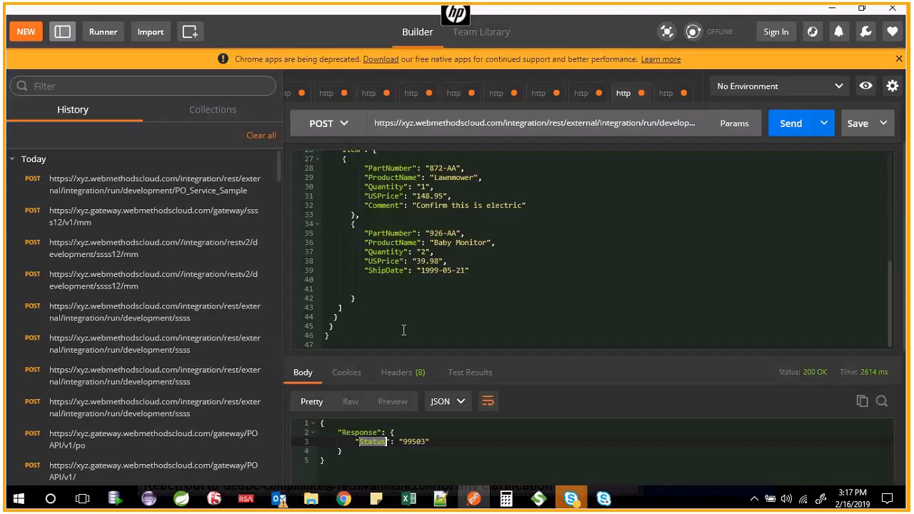
key(alt+Tab)
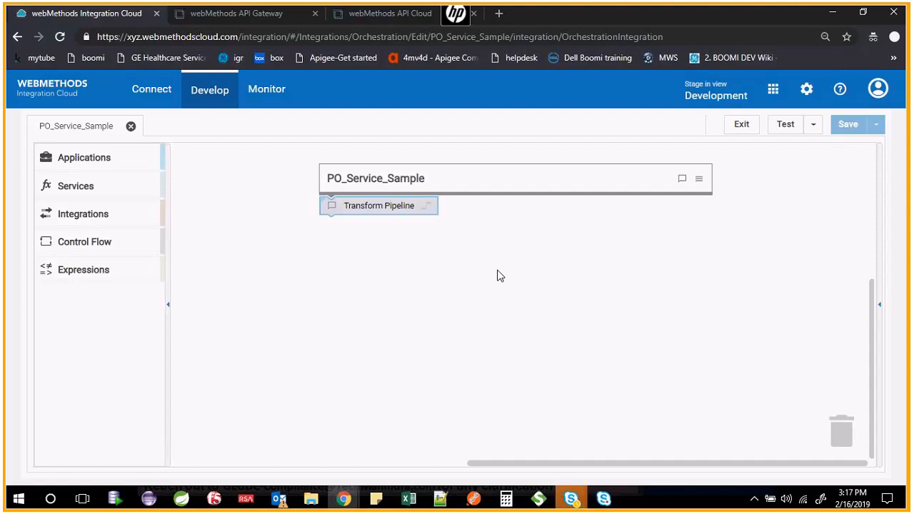
click(131, 126)
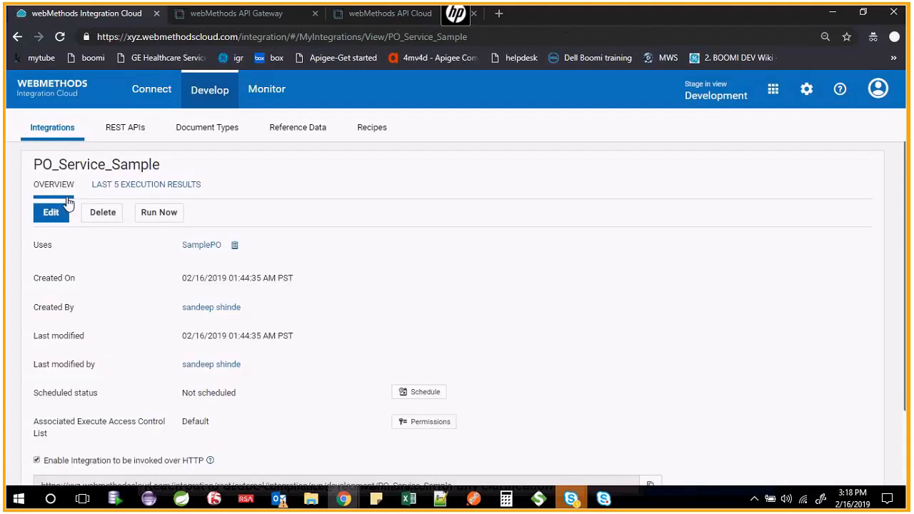
scroll(291, 373, down, 2)
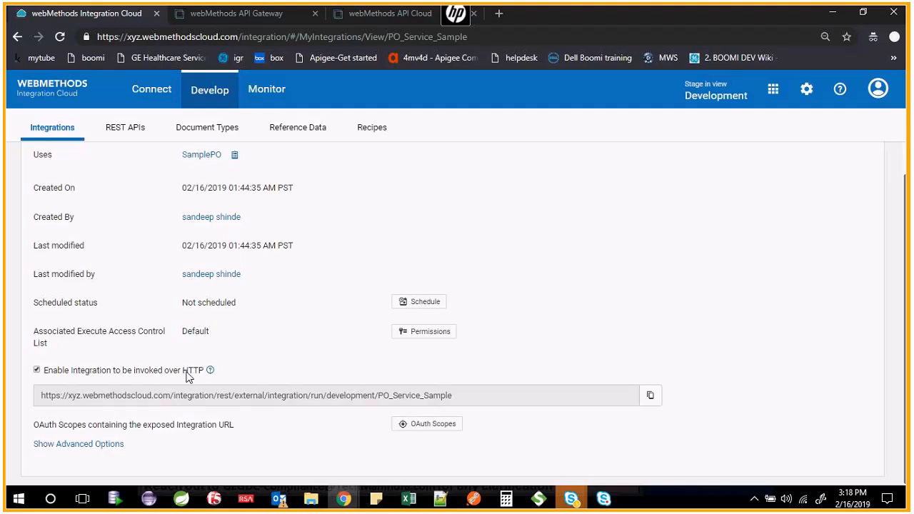
Open the list of REST APIs in Integration Cloud and start a new REST API built from scratch.
scroll(214, 326, up, 2)
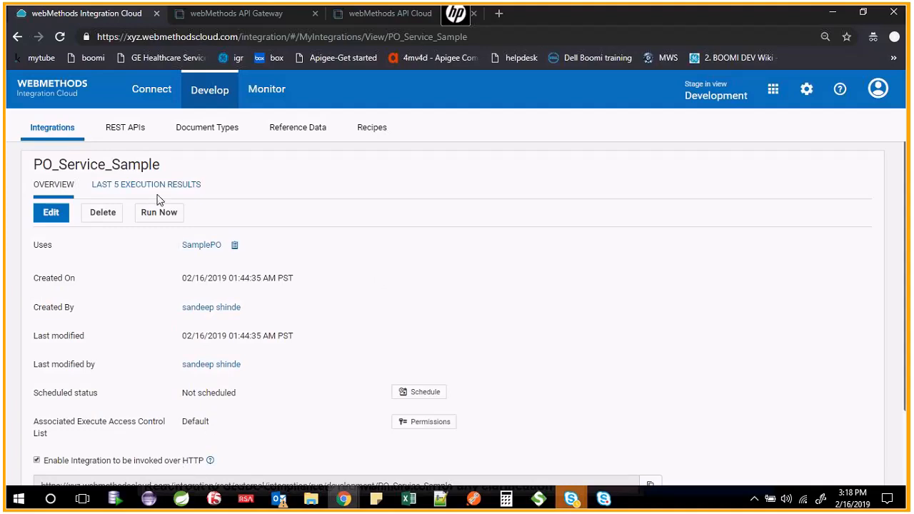
click(124, 136)
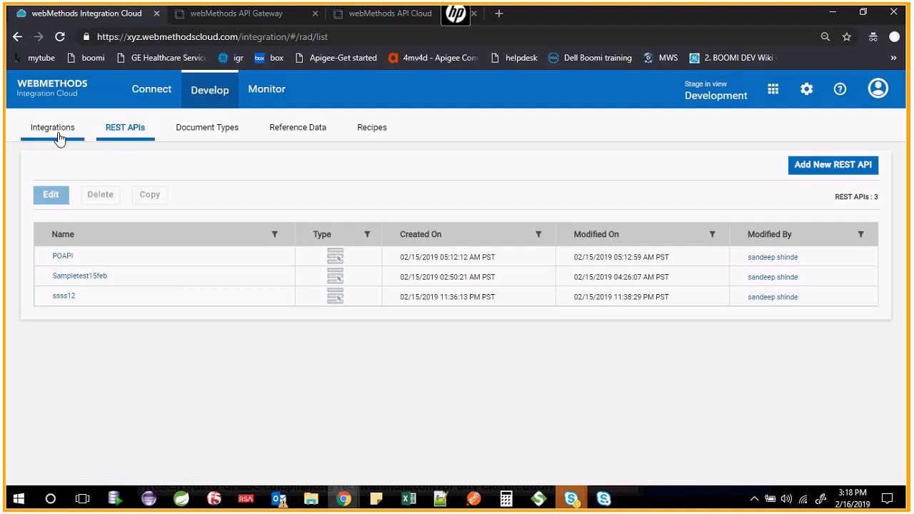
click(474, 498)
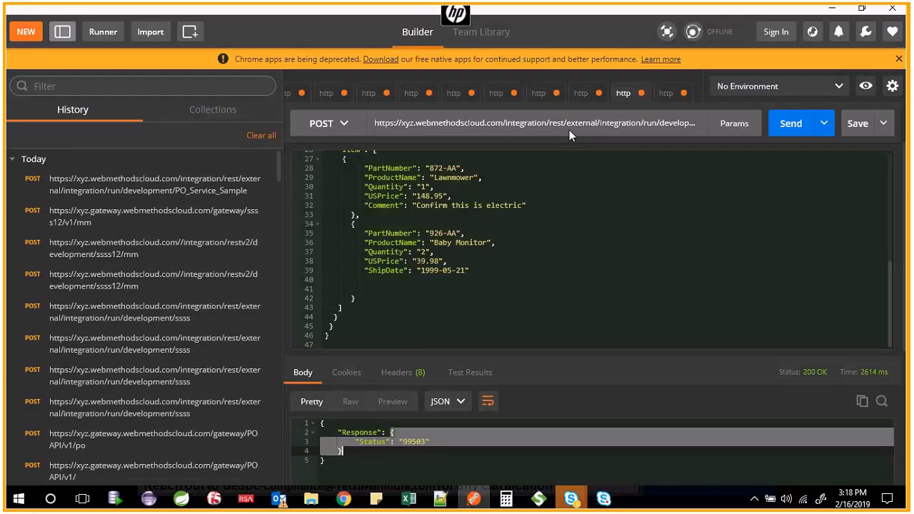
key(alt+Tab)
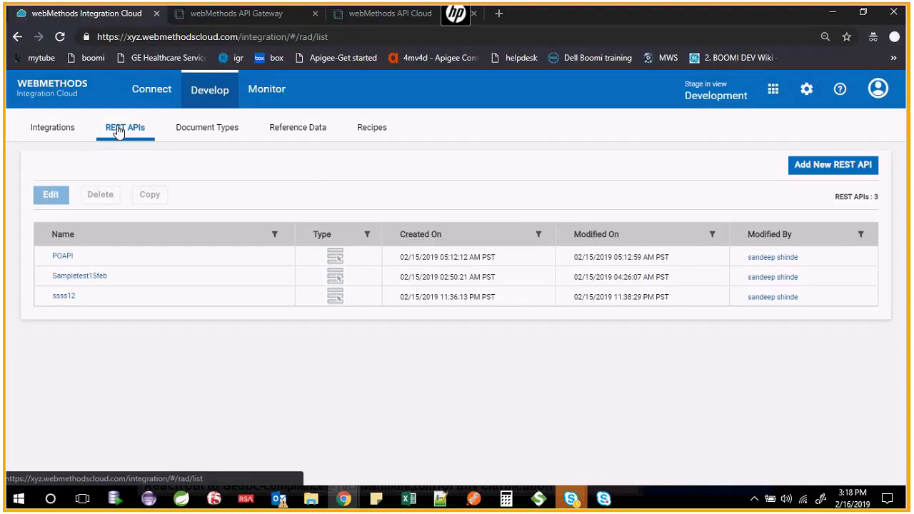
click(831, 172)
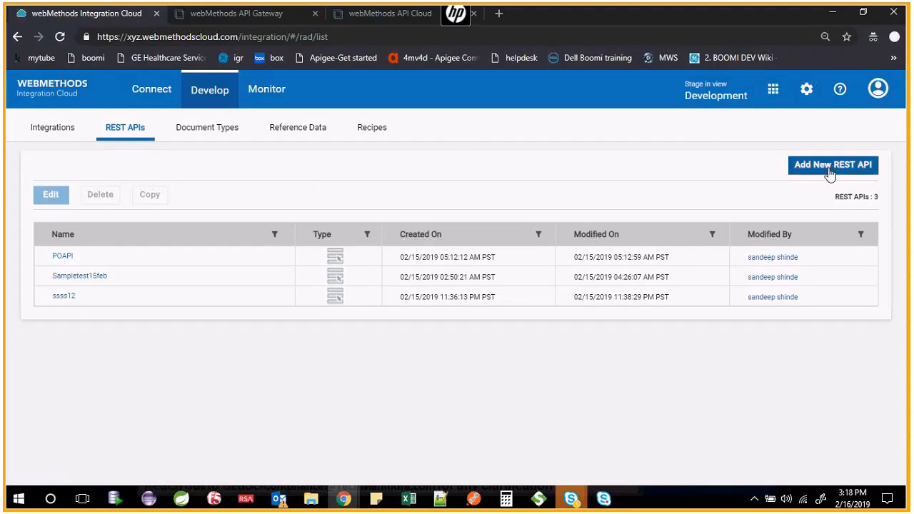
click(373, 315)
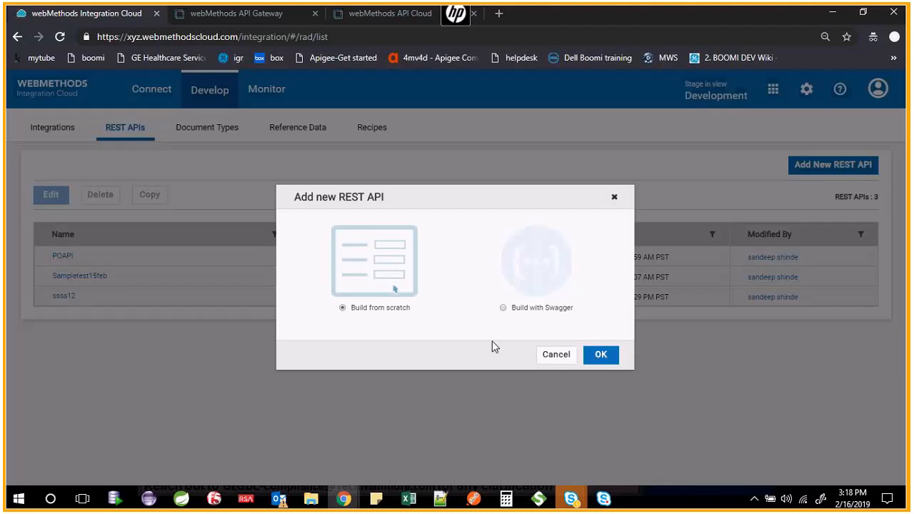
click(601, 355)
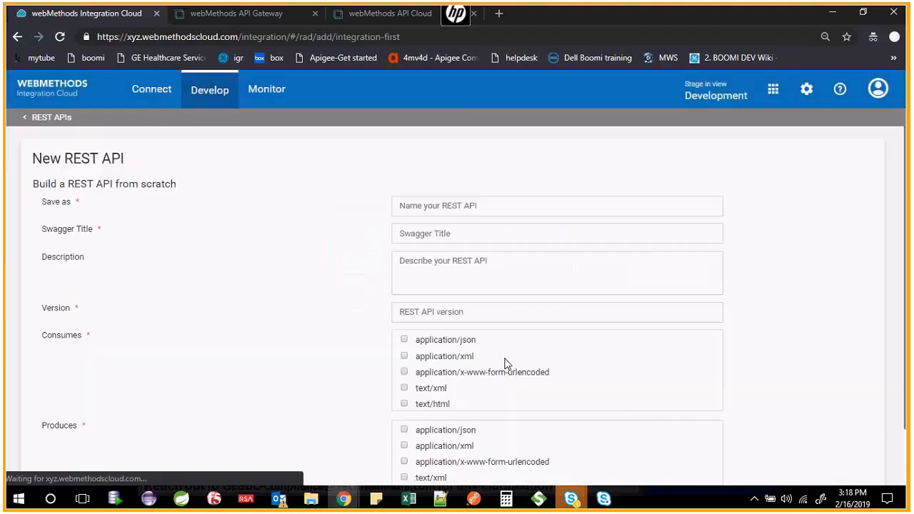
Name the new REST API PO_Sample_API.
click(428, 207)
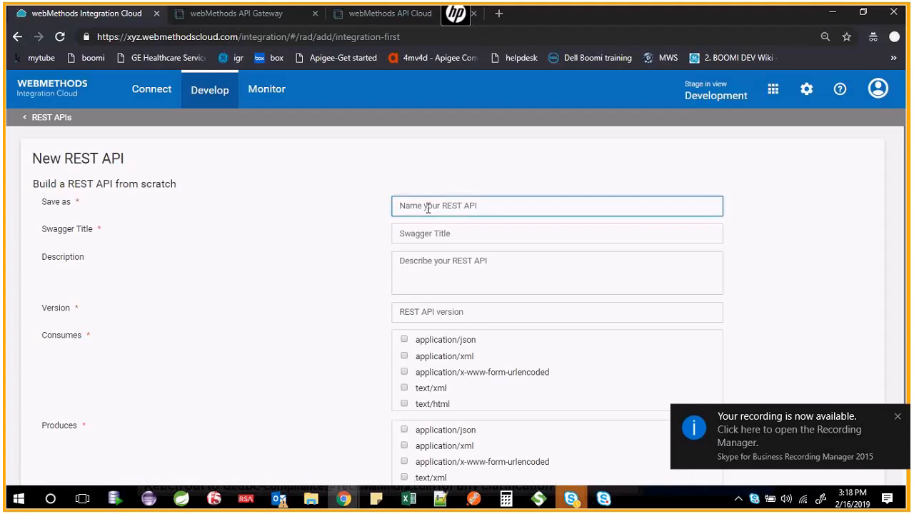
text(PO_API)
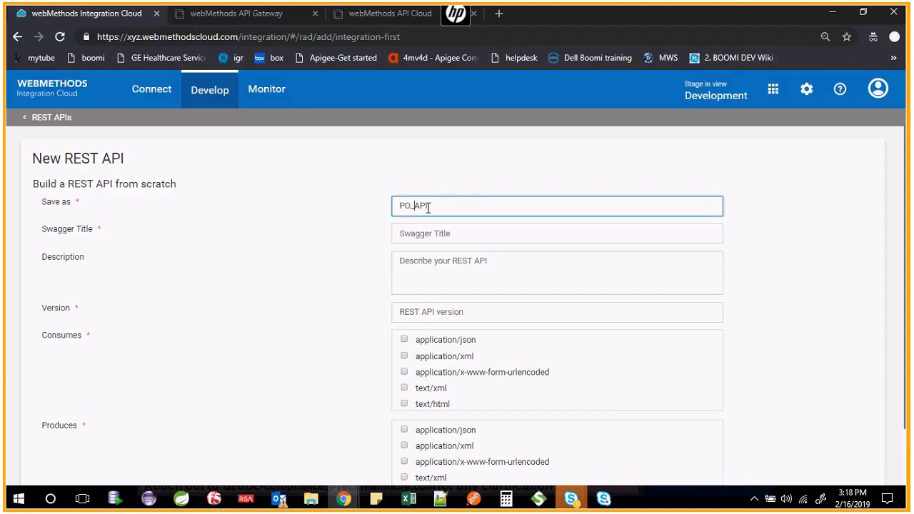
key(Left)
key(Left)
key(Left)
text(Simple)
text(_)
text(a)
key(BackSpace)
key(Right)
text(a)
click(798, 257)
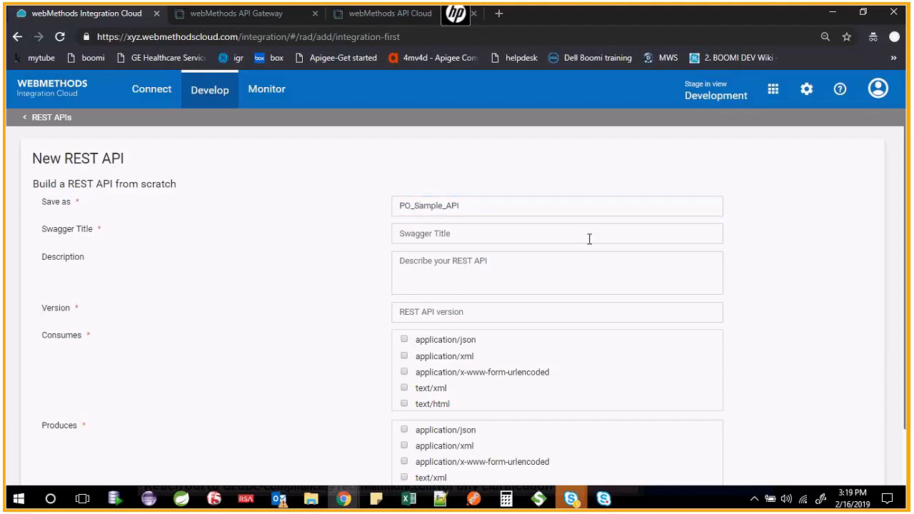
Copy the name PO_Sample_API into the Swagger title and description, and enter v1 as the version.
click(440, 235)
drag(506, 205, 360, 210)
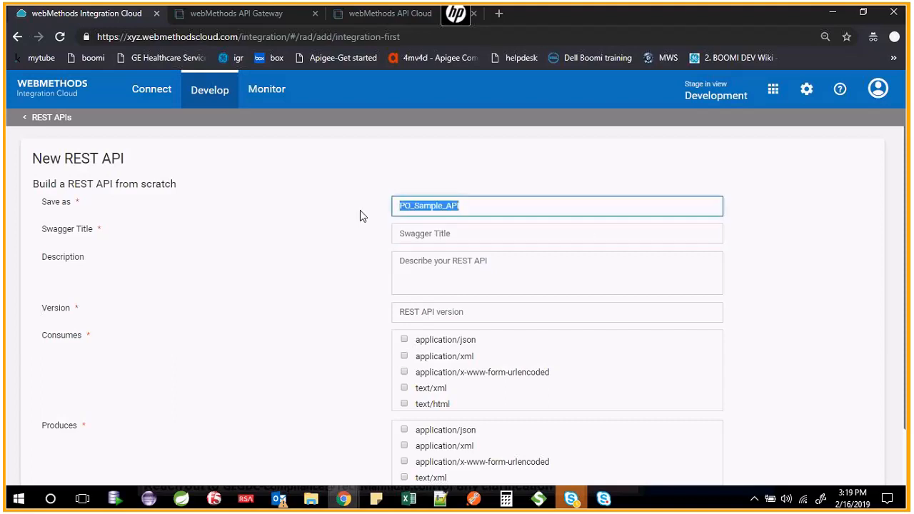
key(ctrl+c)
click(441, 236)
key(ctrl+v)
click(443, 277)
key(ctrl+v)
click(460, 314)
text(v1)
Select application/json as the content type the REST API both consumes and produces.
scroll(603, 323, down, 2)
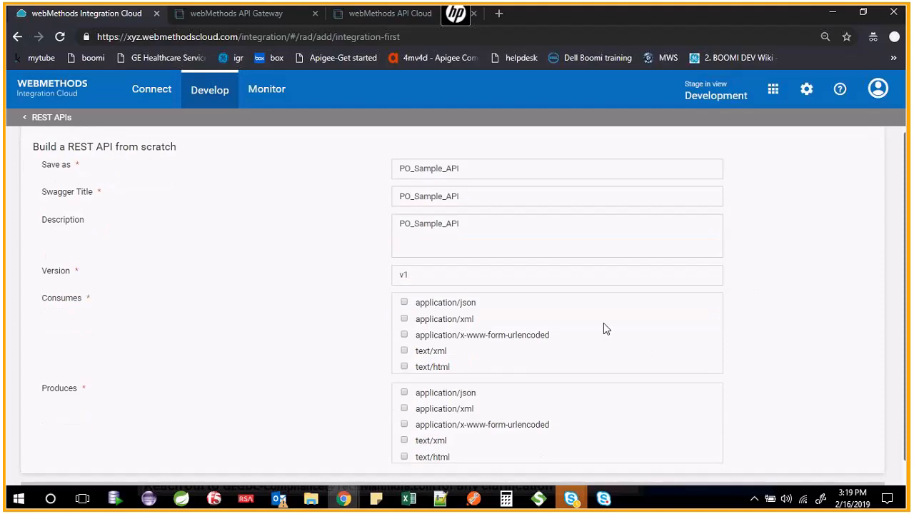
click(433, 279)
click(435, 368)
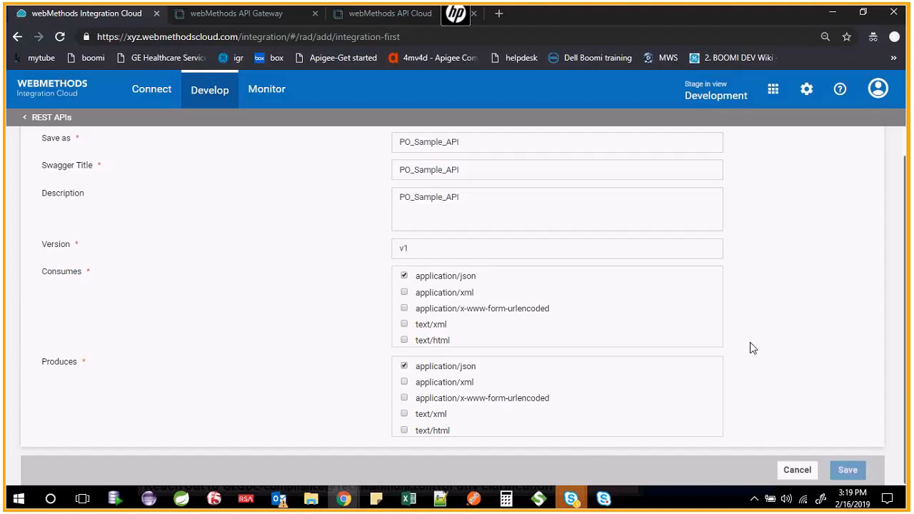
Examine the description, version and content types of the new REST API for anything that prevents saving.
scroll(520, 310, up, 1)
scroll(678, 379, down, 1)
scroll(583, 330, up, 1)
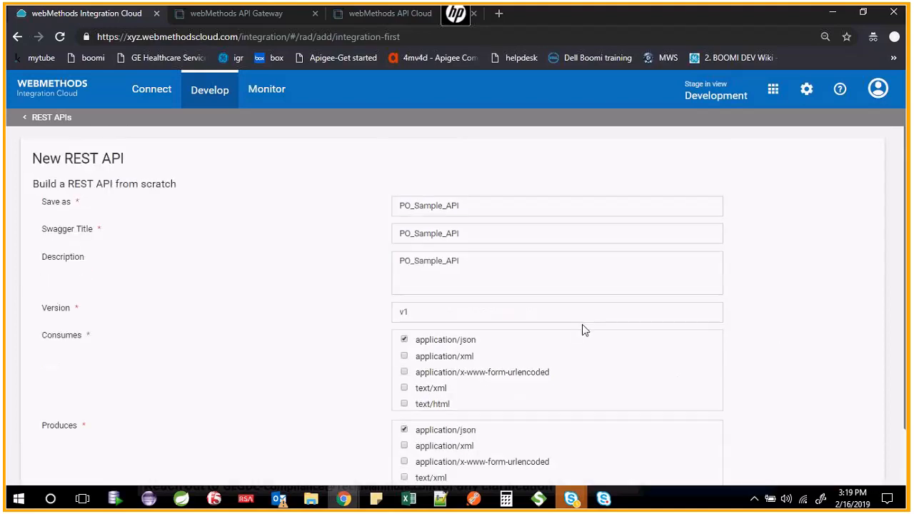
click(493, 274)
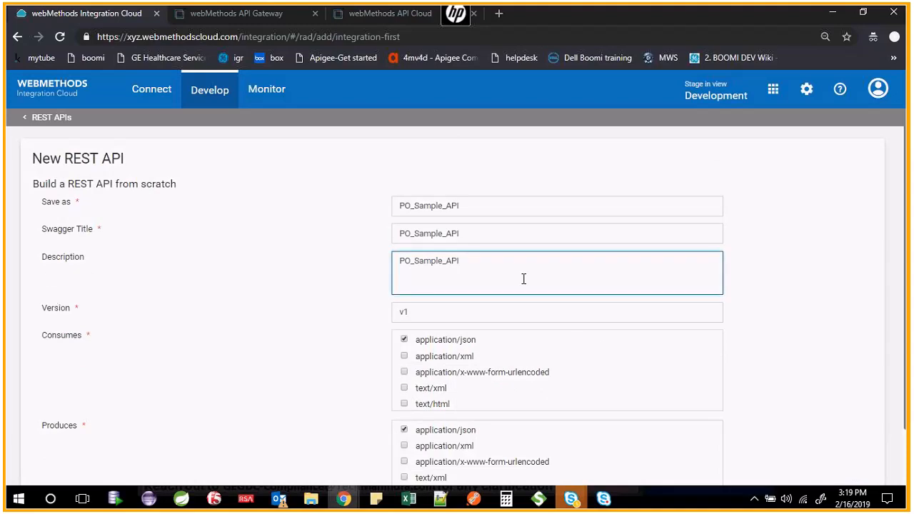
scroll(790, 368, down, 1)
click(872, 349)
scroll(722, 367, up, 1)
scroll(615, 369, down, 1)
scroll(557, 369, up, 1)
click(461, 314)
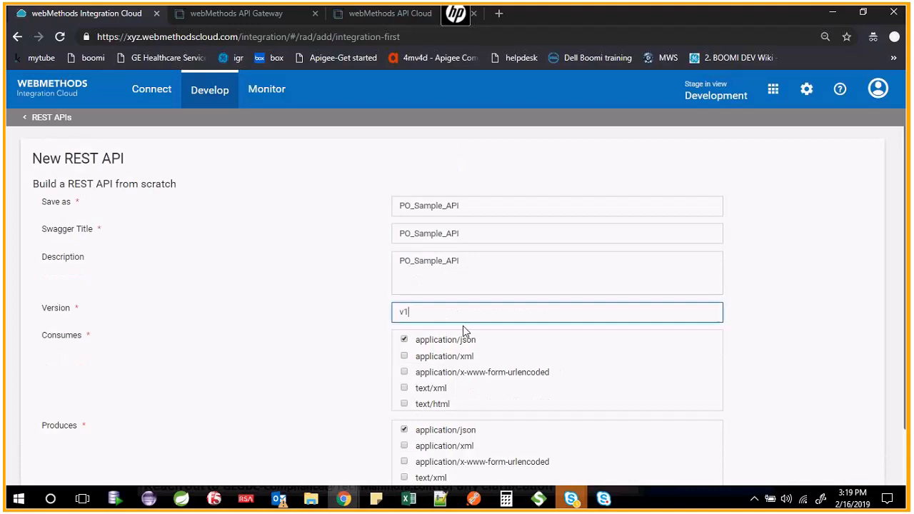
scroll(463, 325, down, 1)
click(441, 296)
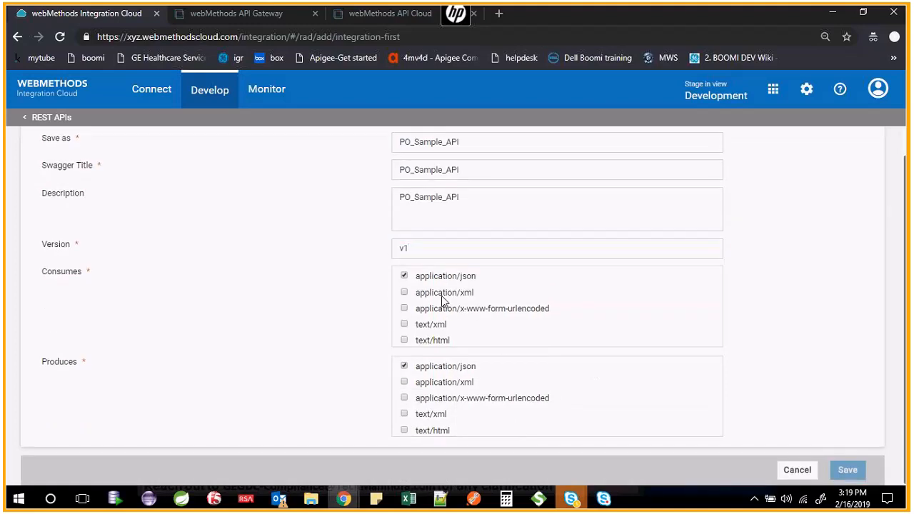
click(425, 228)
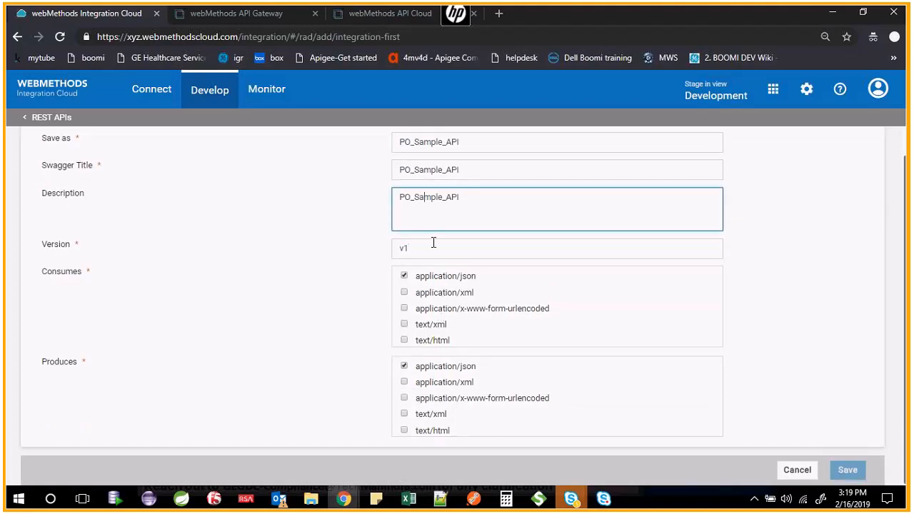
Set the REST API version to 1 and recheck the remaining fields of the definition.
click(493, 247)
key(BackSpace)
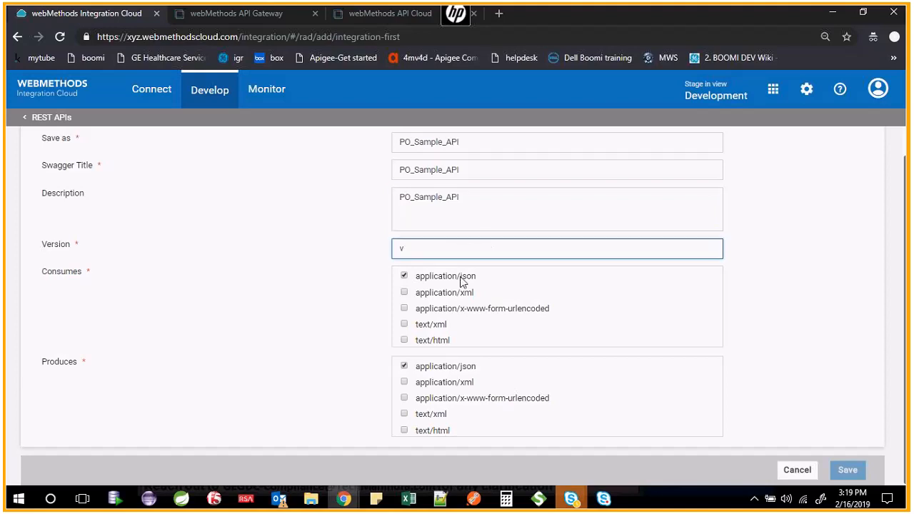
key(BackSpace)
text(1)
click(808, 222)
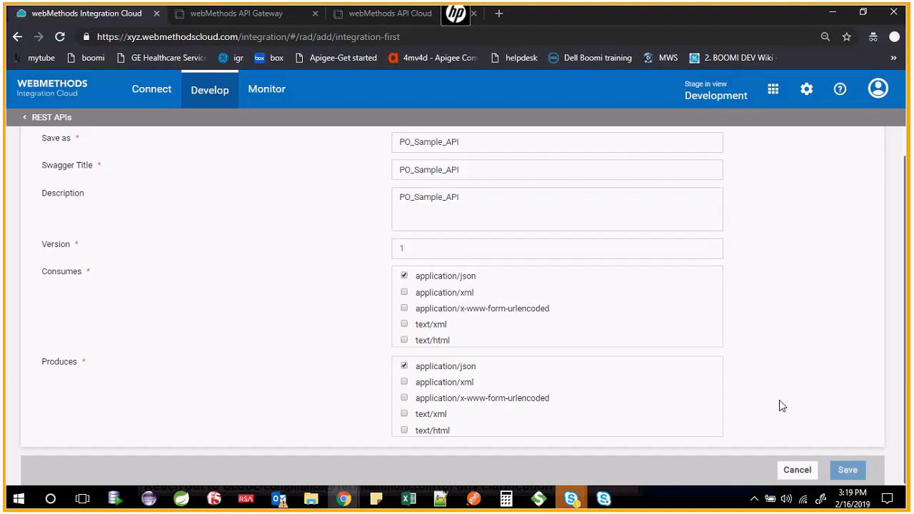
scroll(827, 348, up, 1)
click(497, 267)
scroll(497, 297, down, 1)
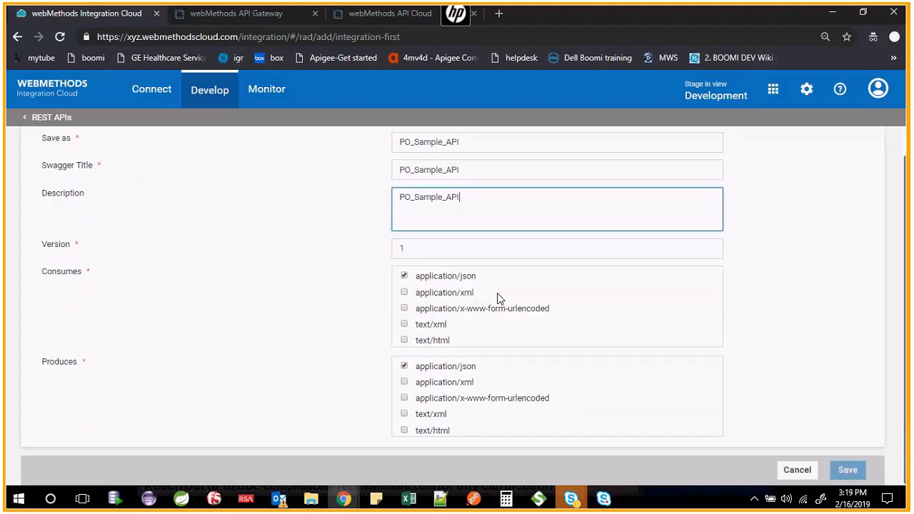
scroll(498, 300, up, 1)
scroll(577, 355, down, 1)
scroll(570, 363, up, 1)
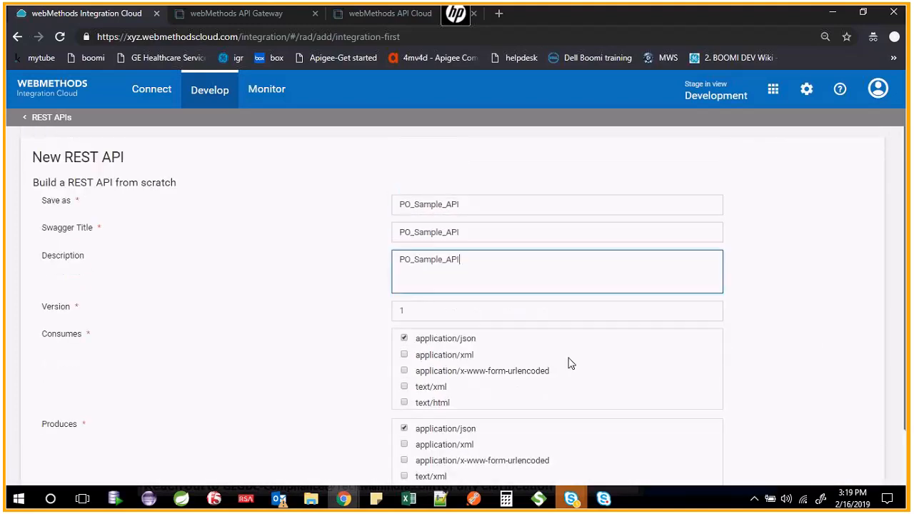
mouse_move(571, 500)
click(665, 465)
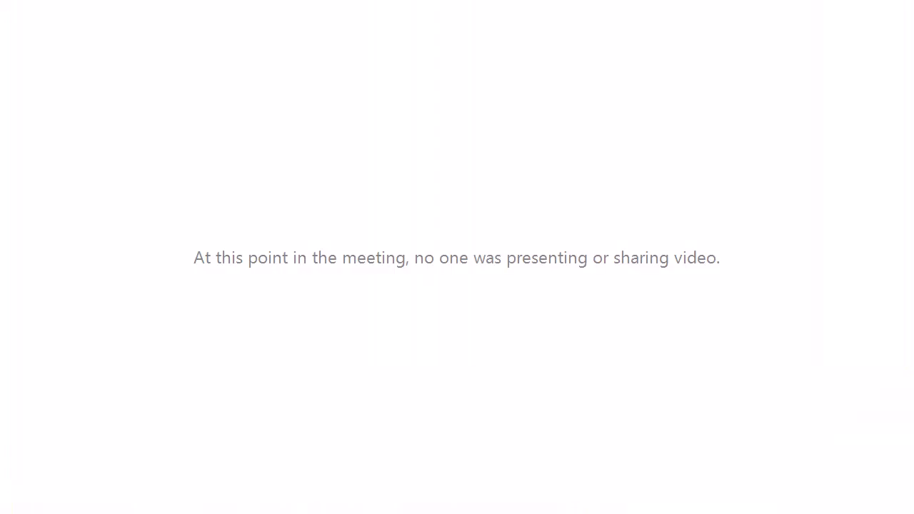
key(alt+Tab)
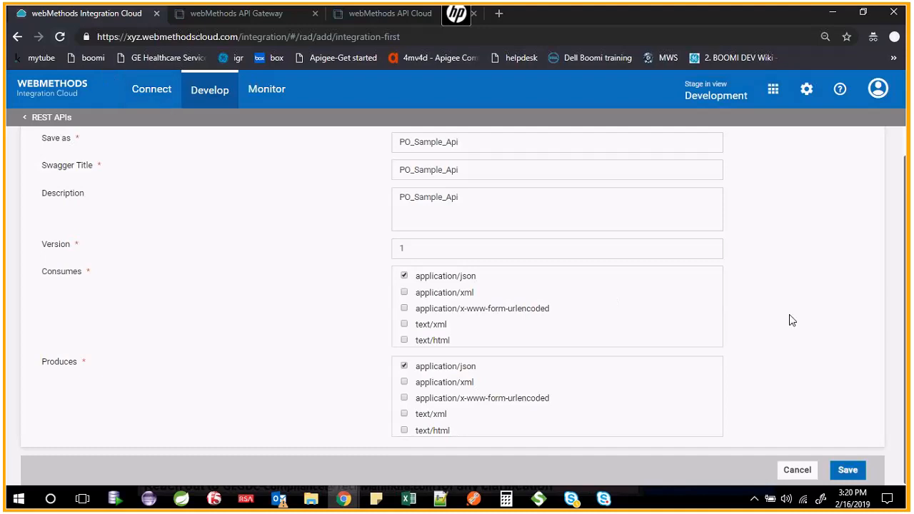
Check the completed PO_Sample_Api definition and save the REST API.
scroll(610, 260, up, 2)
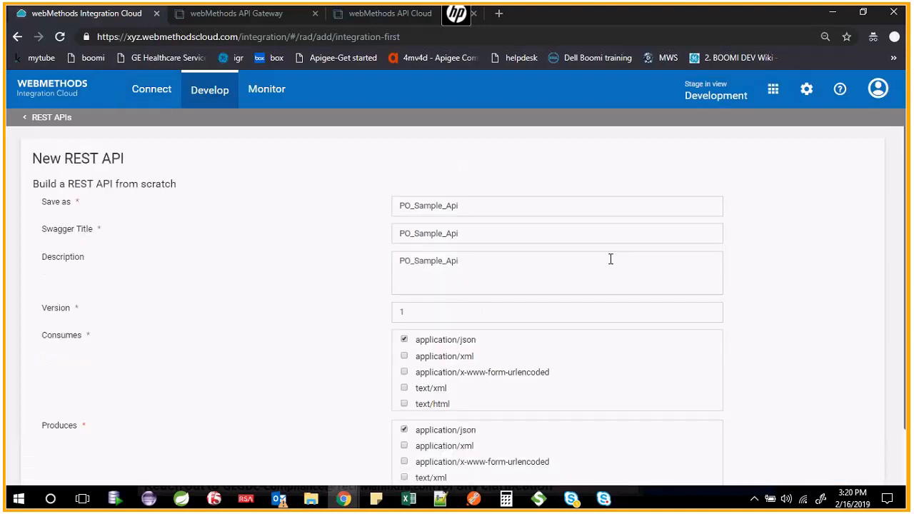
scroll(371, 257, down, 1)
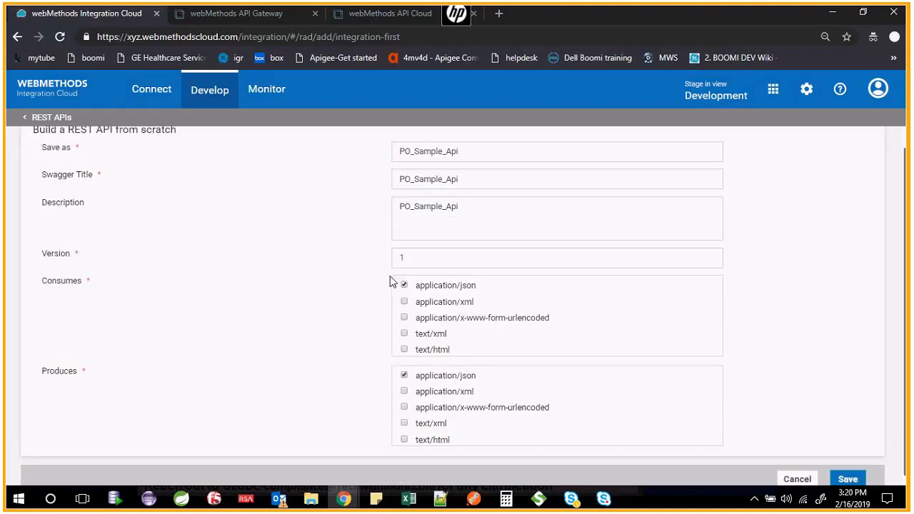
scroll(393, 282, down, 1)
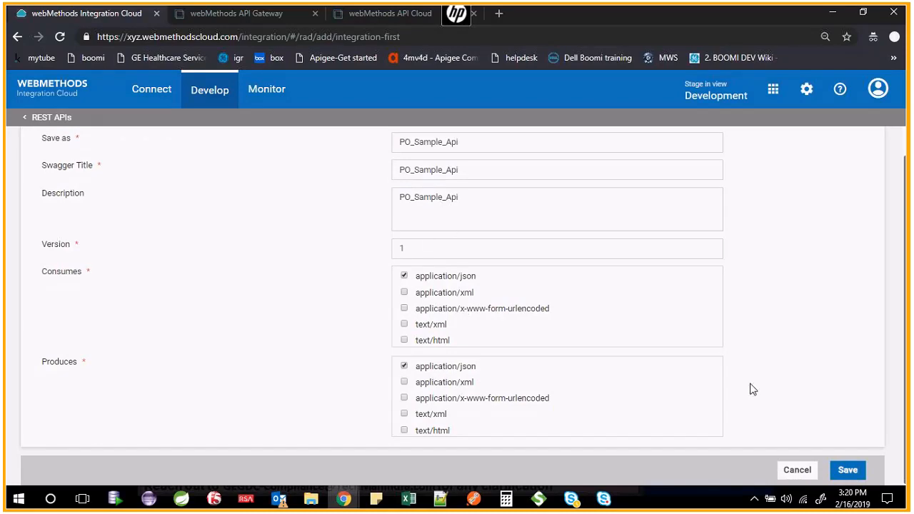
click(850, 471)
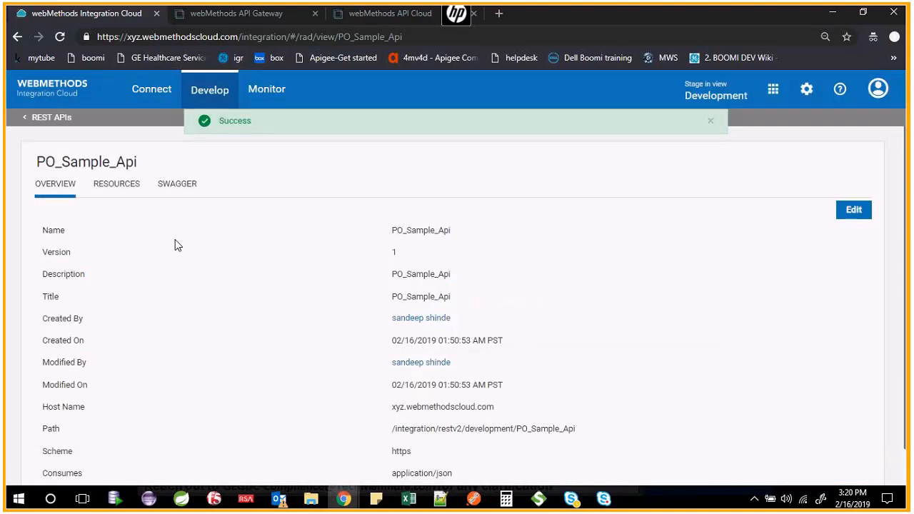
Review the saved PO_Sample_Api overview, from its name and version to the host, path, scheme and content types.
scroll(350, 286, down, 1)
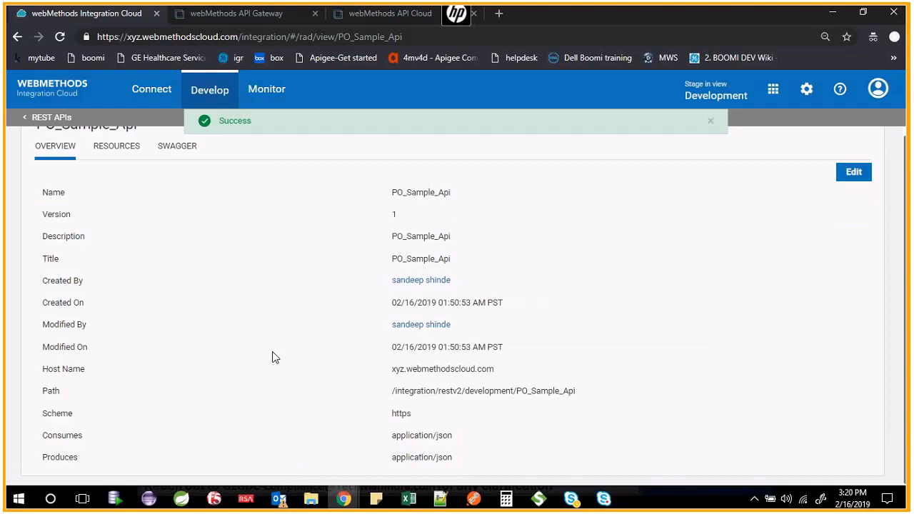
scroll(185, 305, up, 1)
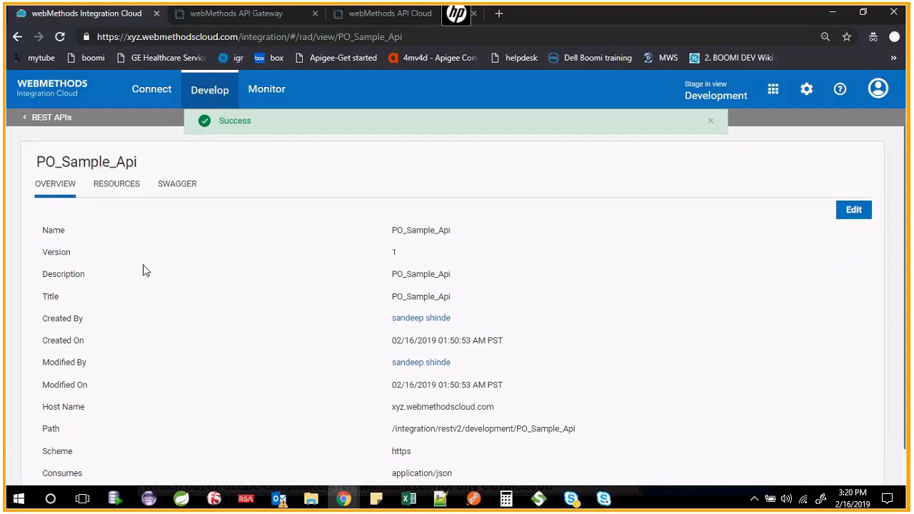
scroll(143, 267, down, 1)
drag(476, 459, 91, 192)
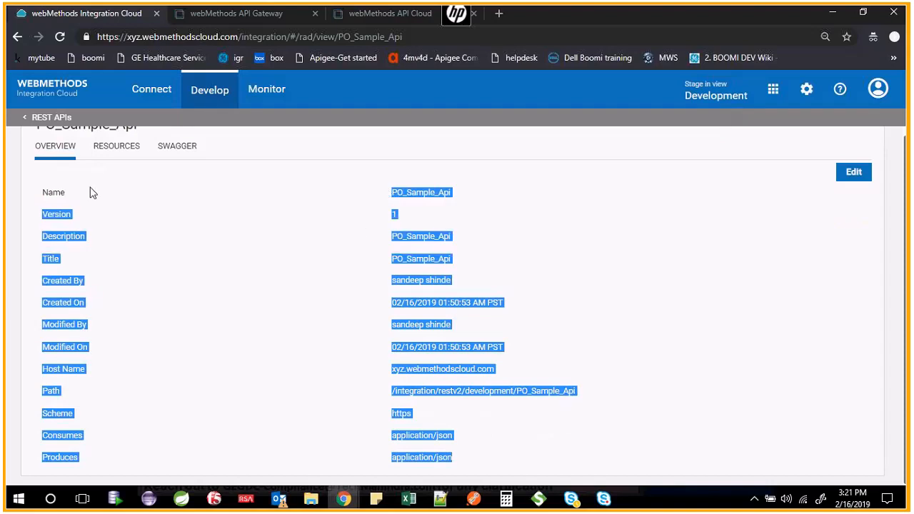
click(634, 389)
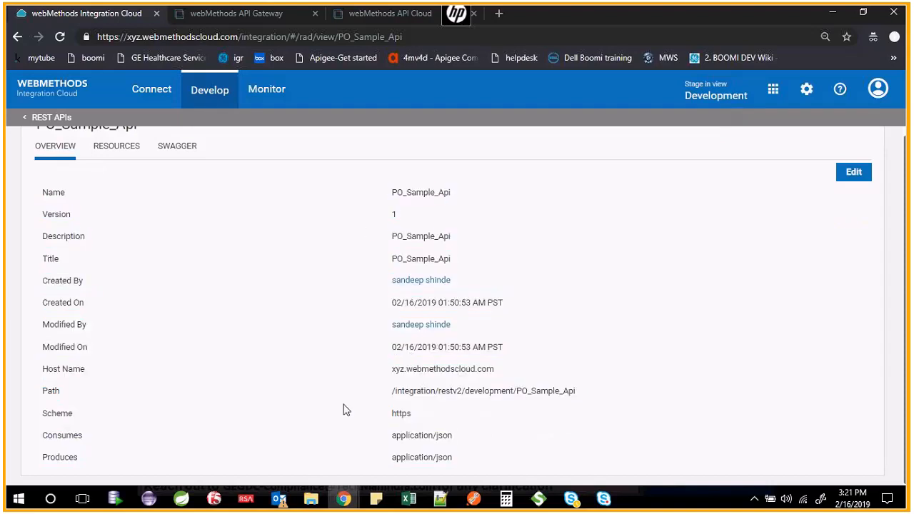
Start a new resource for PO_Sample_Api with the POST method enabled and PO_Service_Sample as the mapped integration.
click(125, 155)
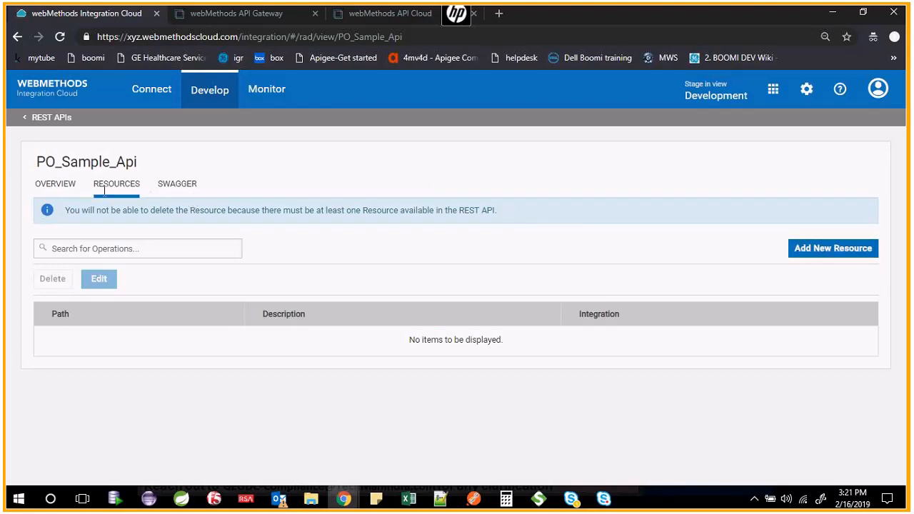
click(822, 251)
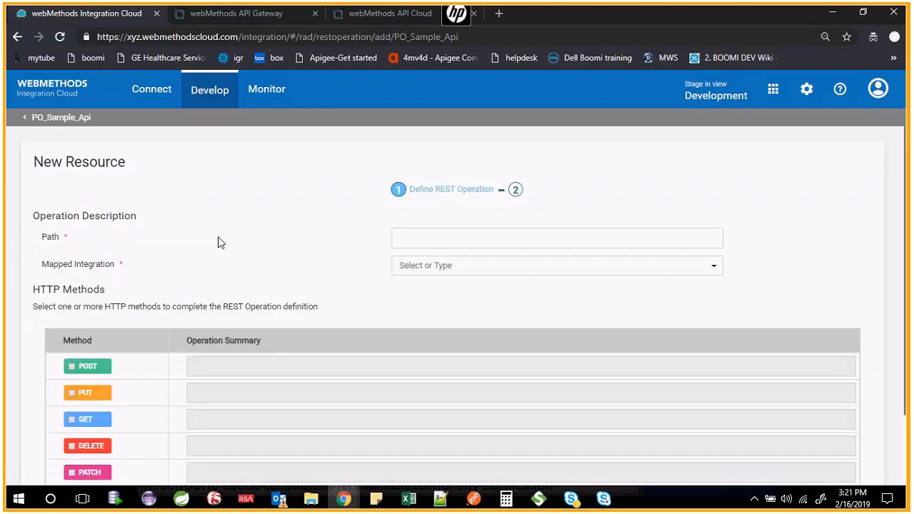
scroll(222, 243, down, 2)
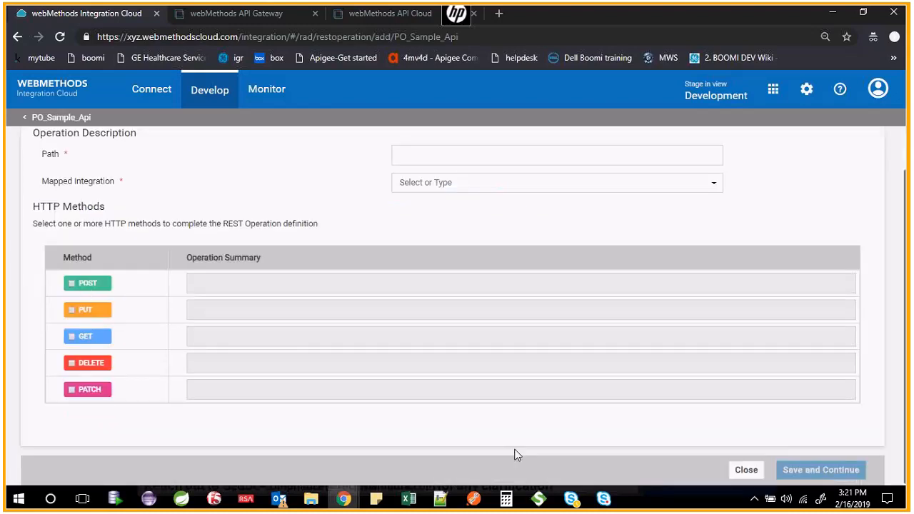
click(90, 289)
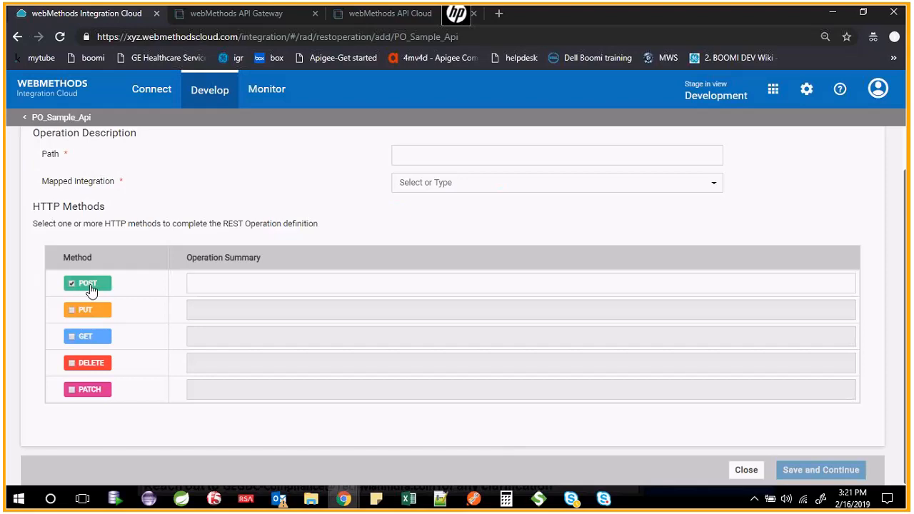
click(456, 184)
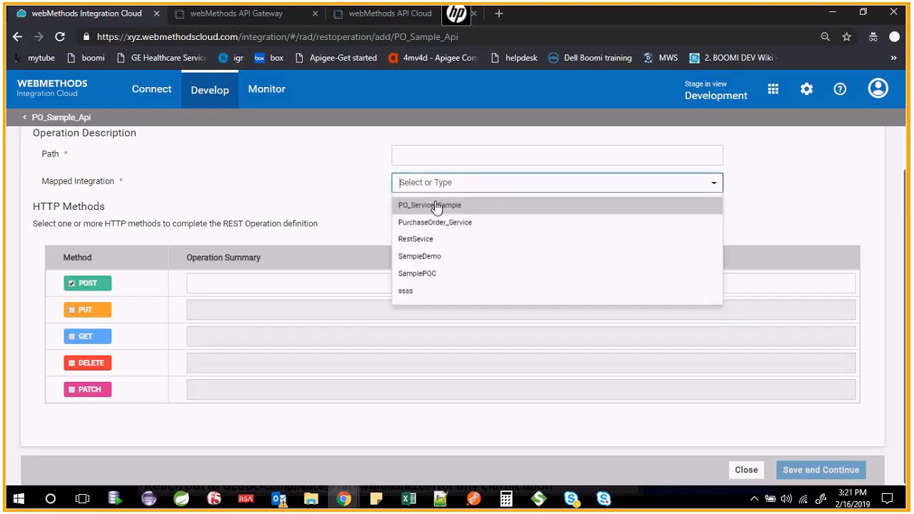
click(436, 205)
Set the resource path to /po1 and save the operation definition, continuing to its parameters and responses.
click(419, 159)
text(/)
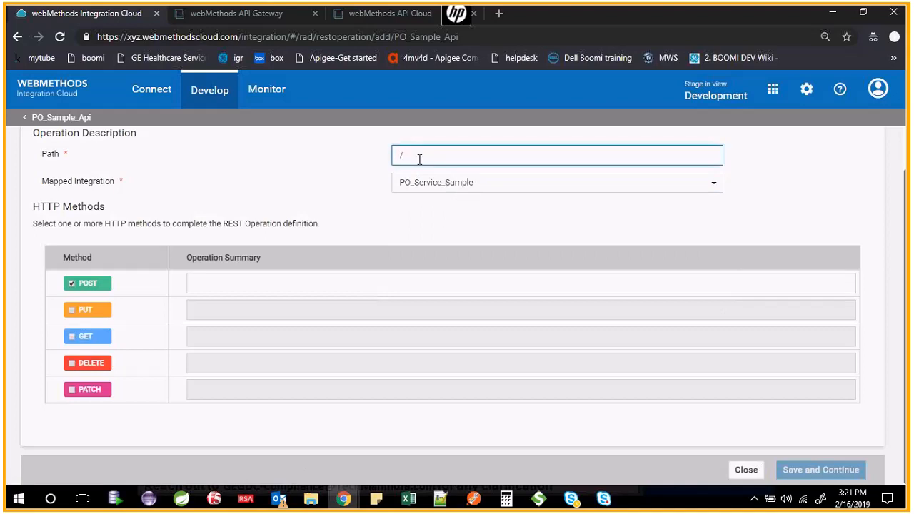
text(po)
click(768, 190)
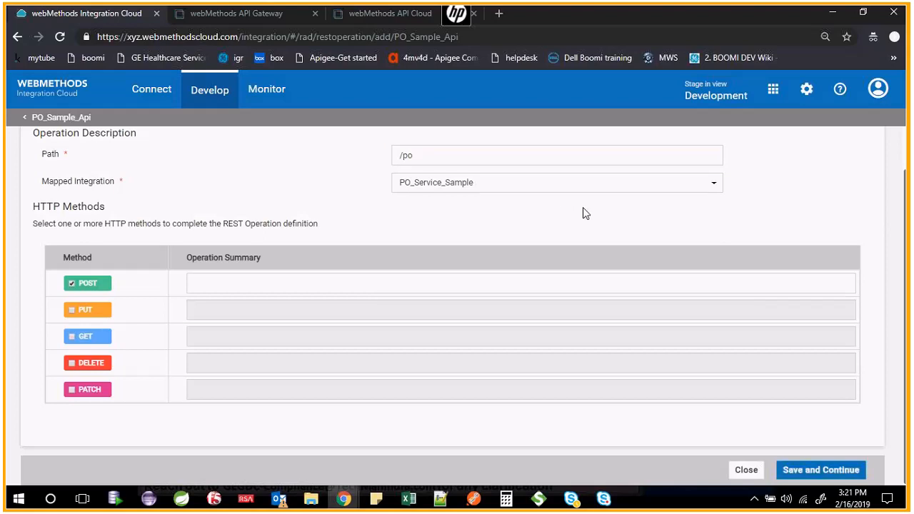
click(431, 157)
text(1)
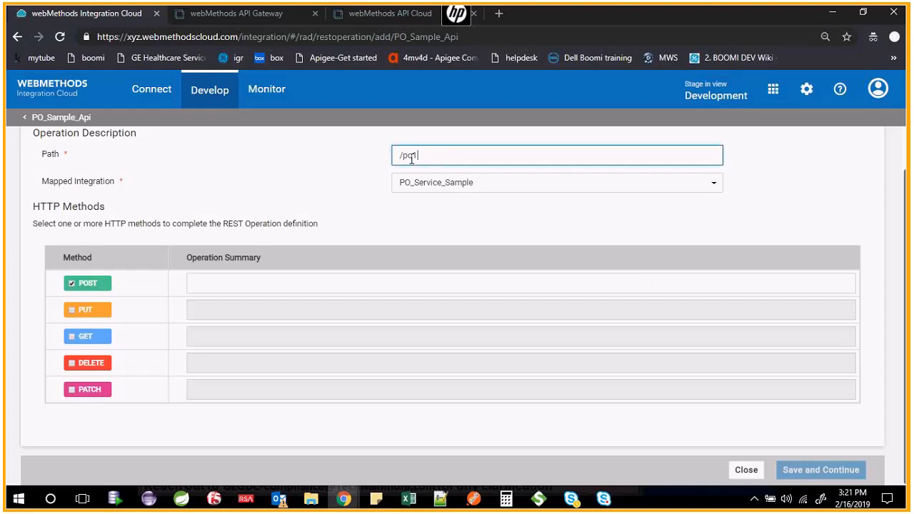
click(765, 194)
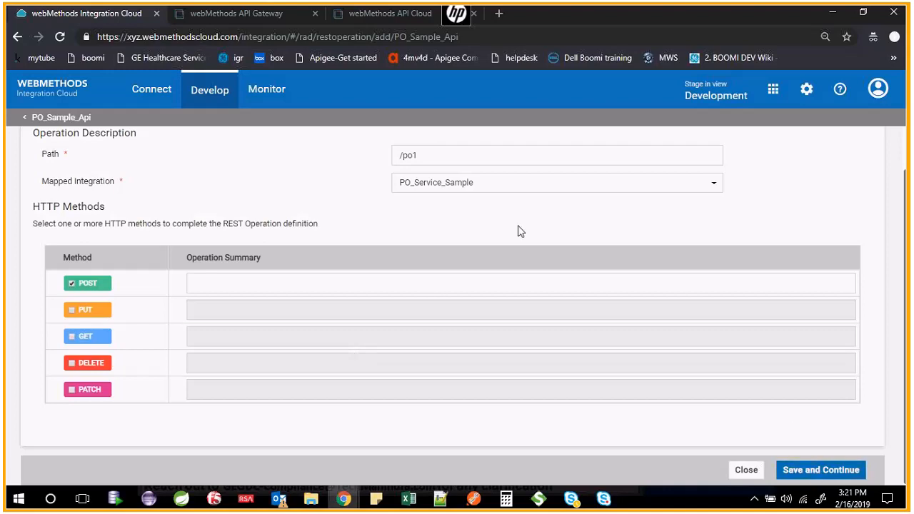
drag(431, 155, 394, 155)
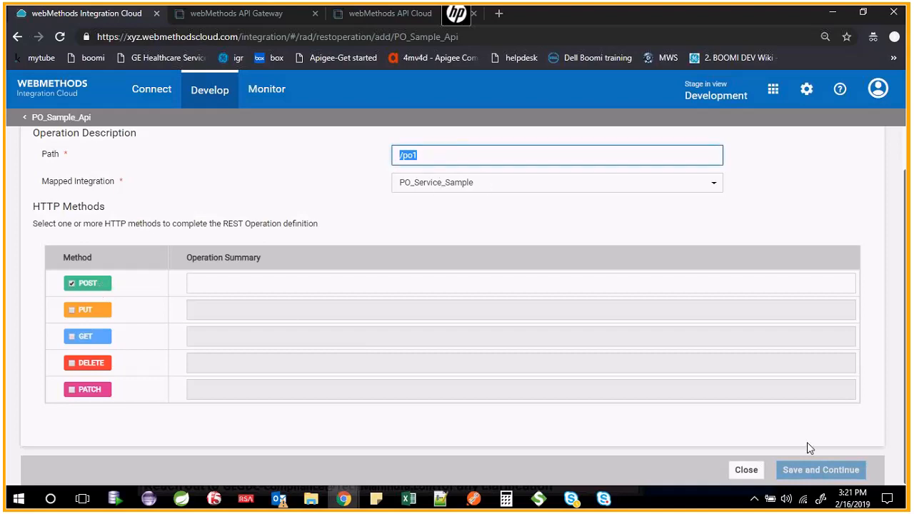
click(525, 220)
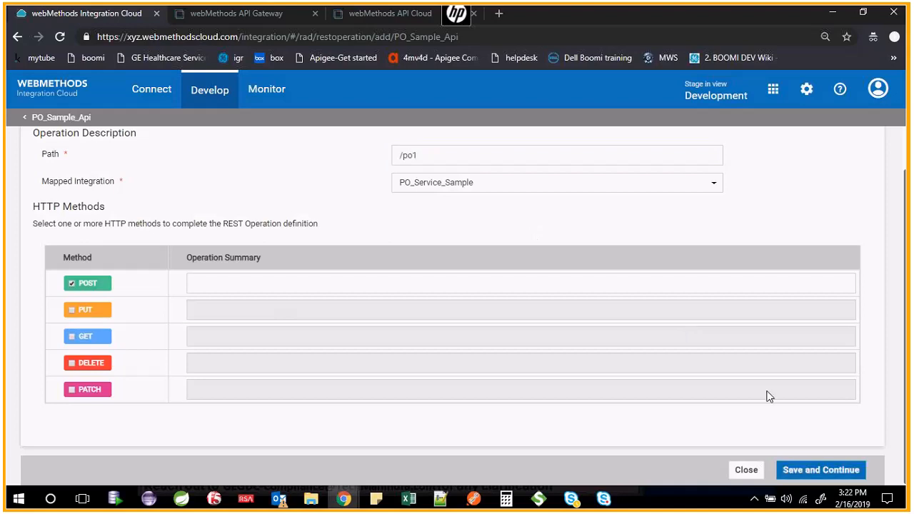
click(821, 470)
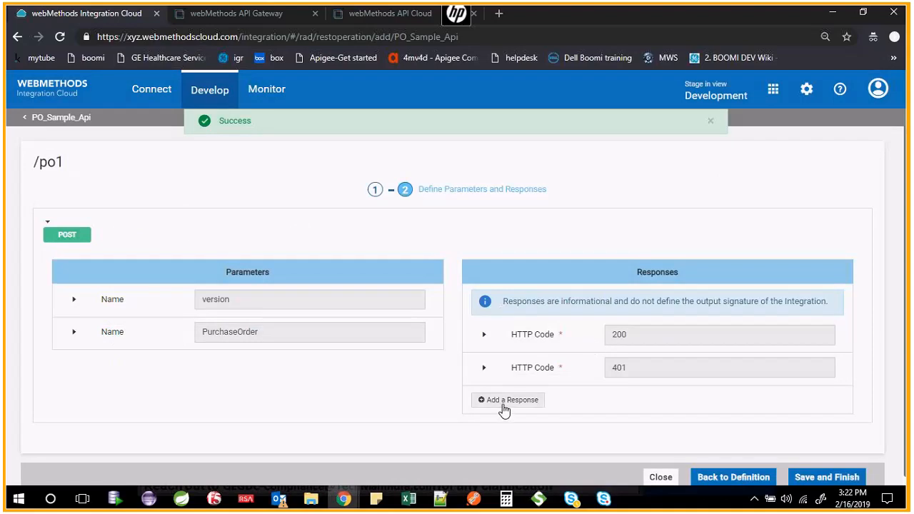
Delete the 401 response from the POST operation, check the 200 response's description and save the finished resource.
click(630, 369)
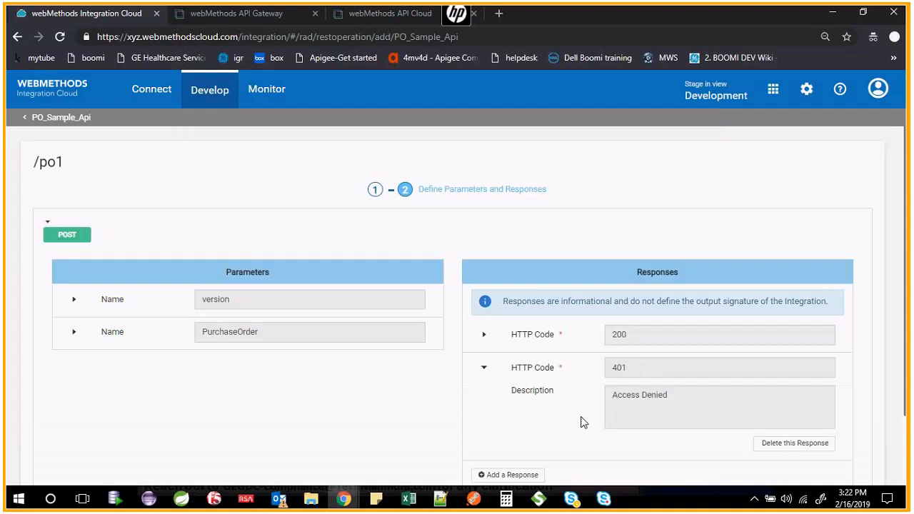
scroll(687, 398, down, 1)
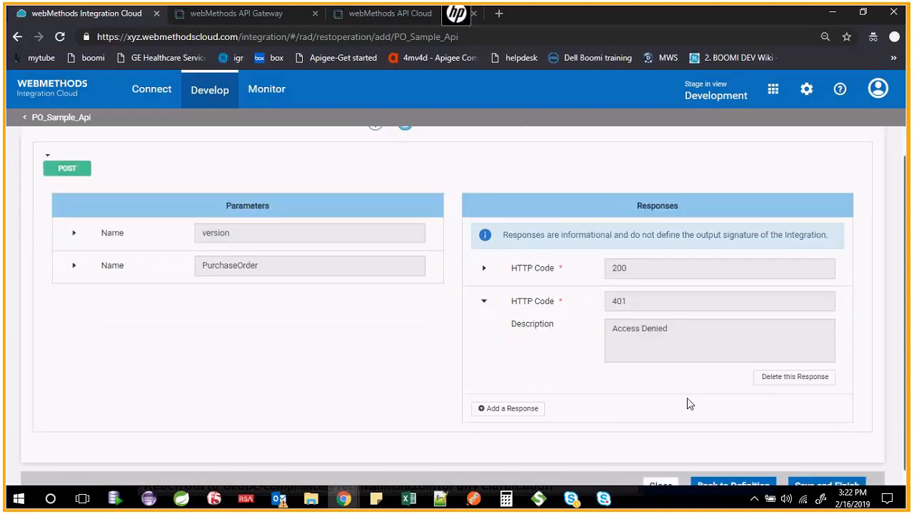
click(792, 383)
click(488, 335)
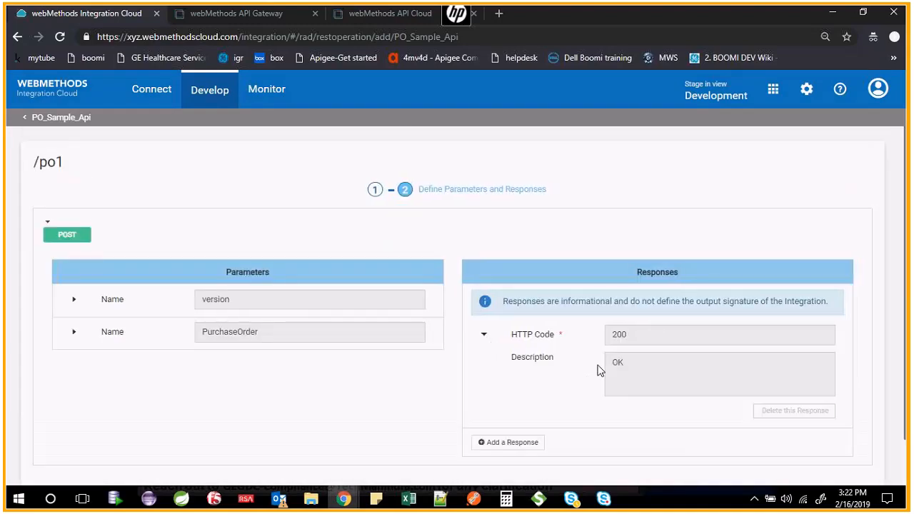
scroll(440, 393, down, 1)
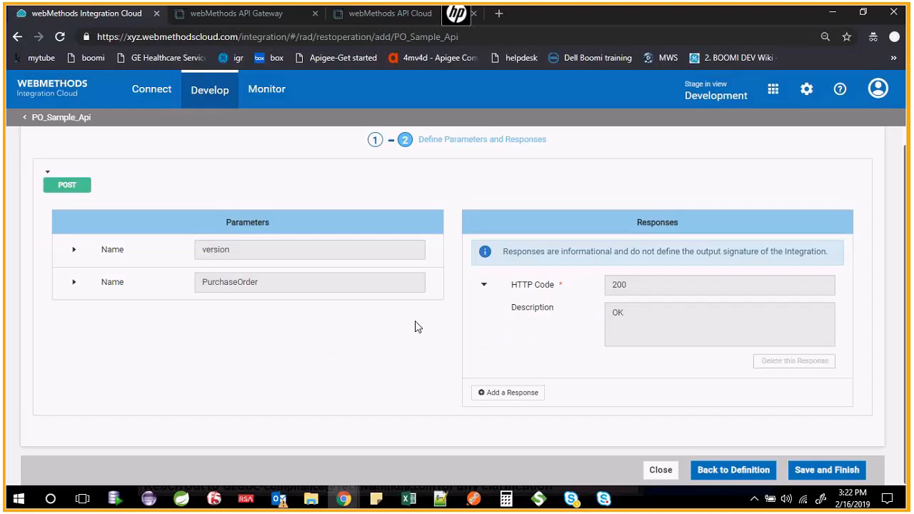
click(804, 474)
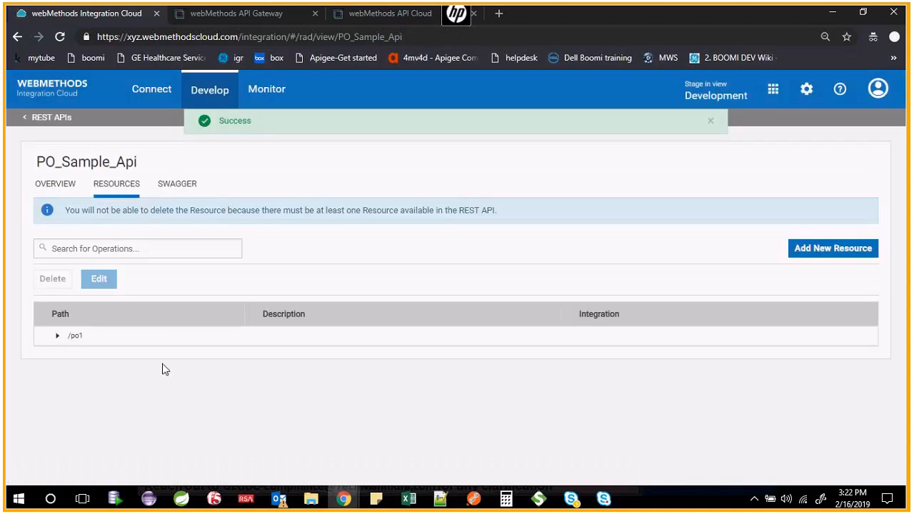
Check the integration mapped to the /po1 resource's POST operation and read through the API's Swagger source.
click(58, 338)
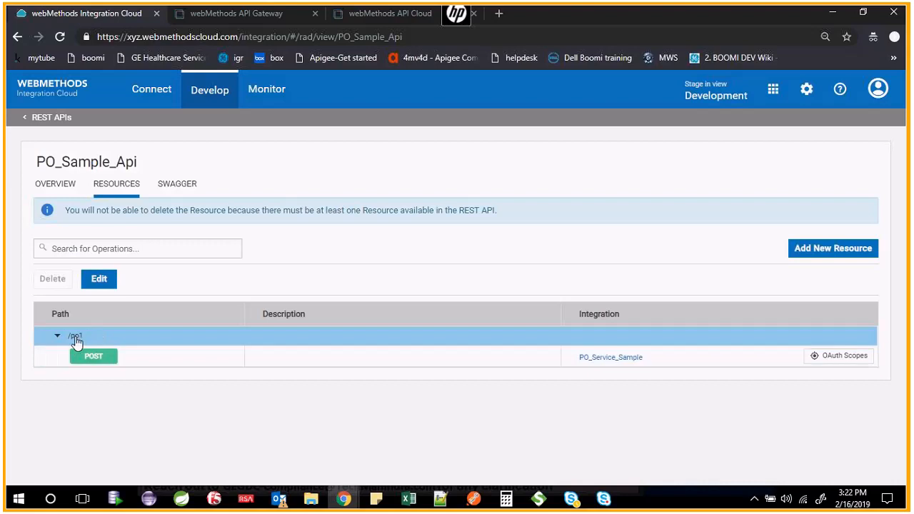
click(181, 186)
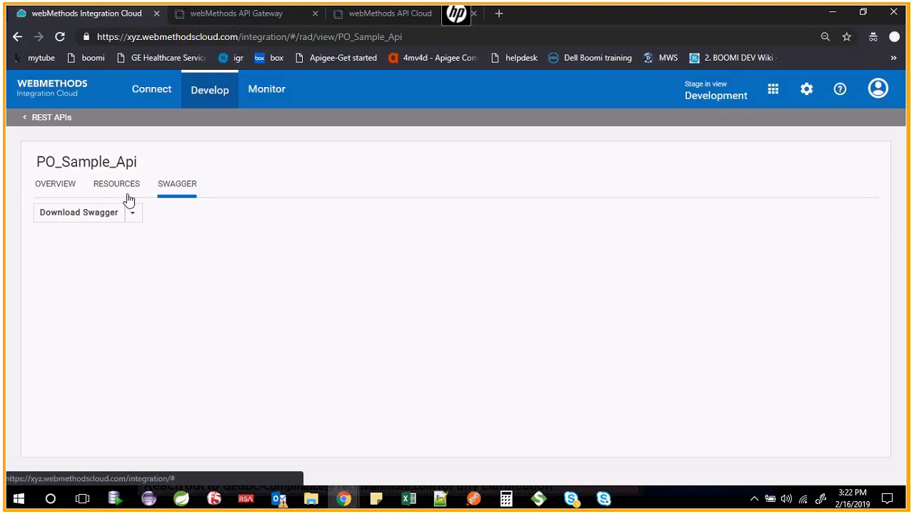
click(74, 217)
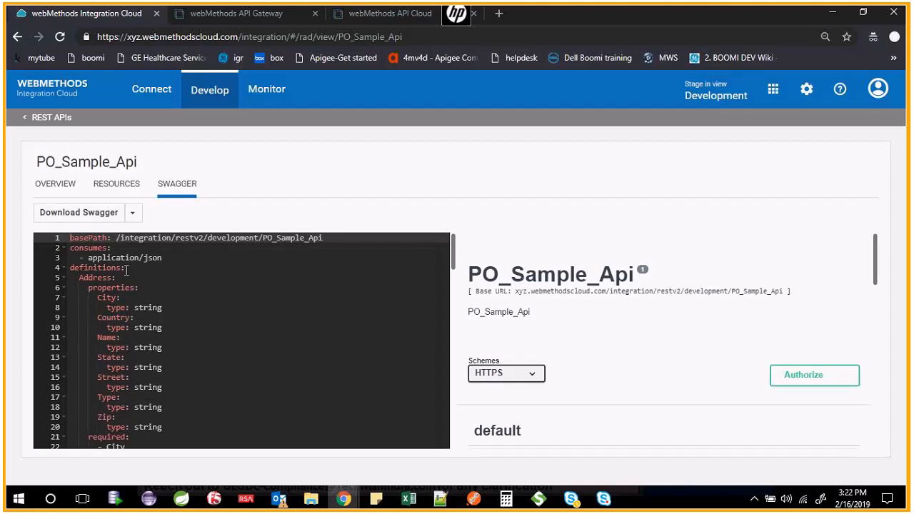
scroll(127, 364, down, 15)
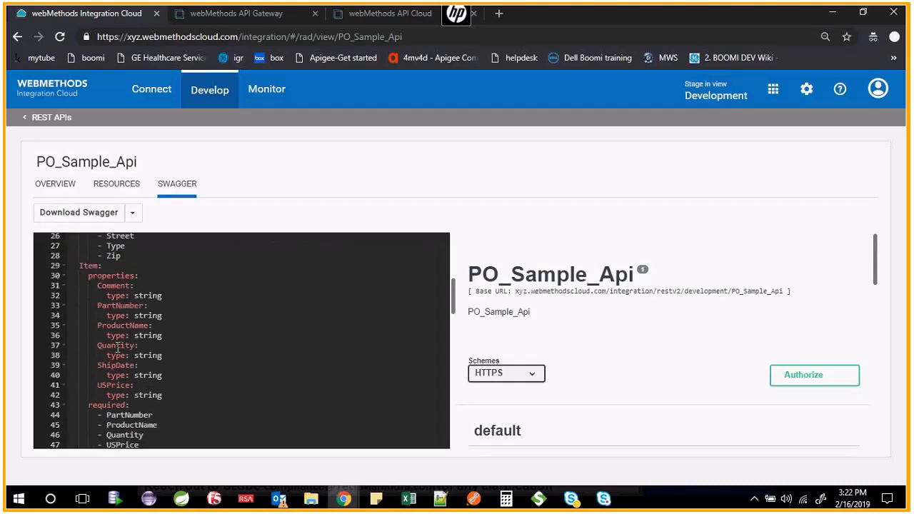
scroll(127, 363, down, 15)
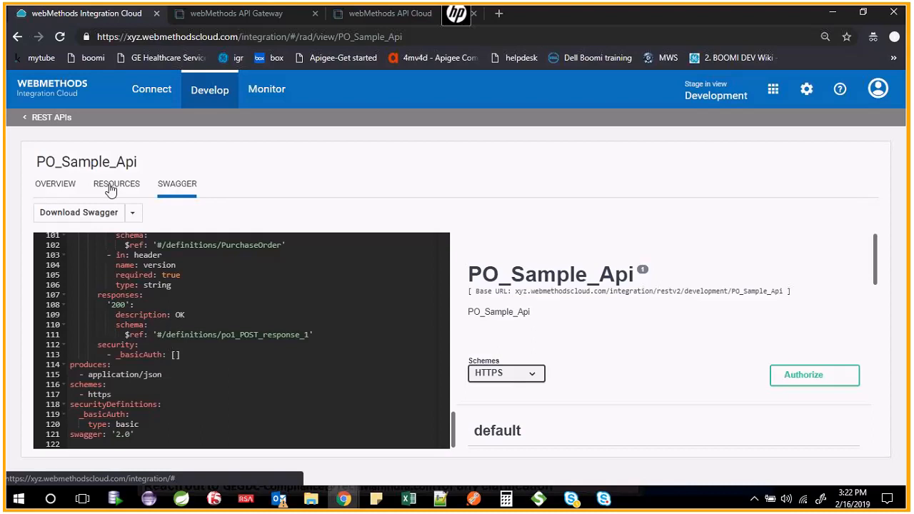
Examine the rendered Swagger documentation for PO_Sample_Api, including the POST /po1 operation and the request and response models.
scroll(645, 317, down, 3)
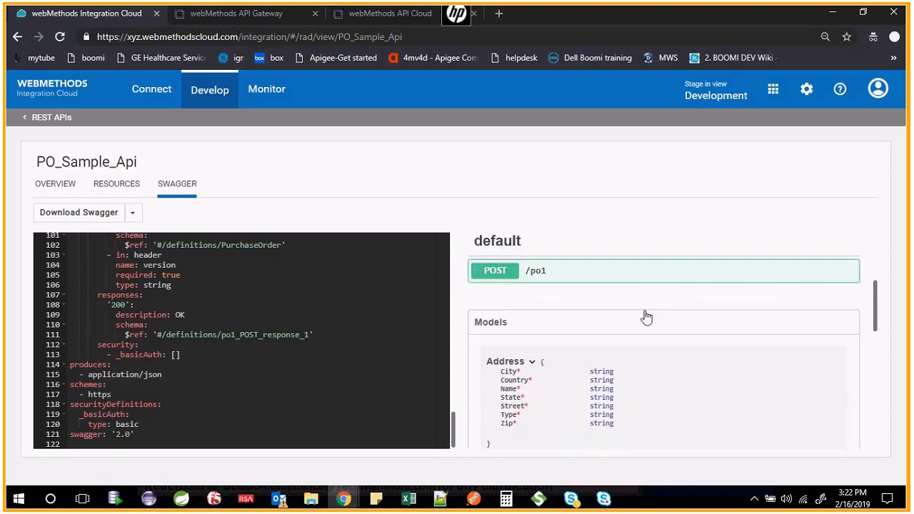
scroll(575, 320, up, 2)
scroll(575, 319, down, 1)
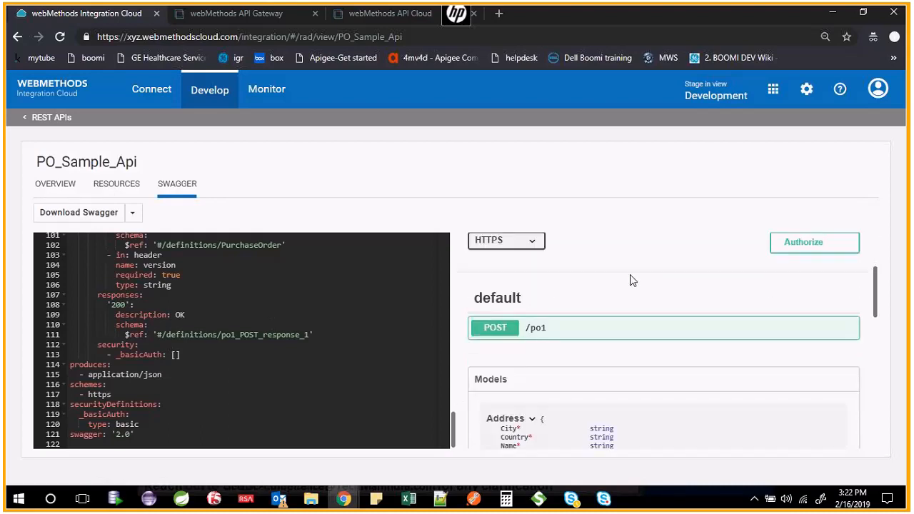
scroll(598, 300, down, 3)
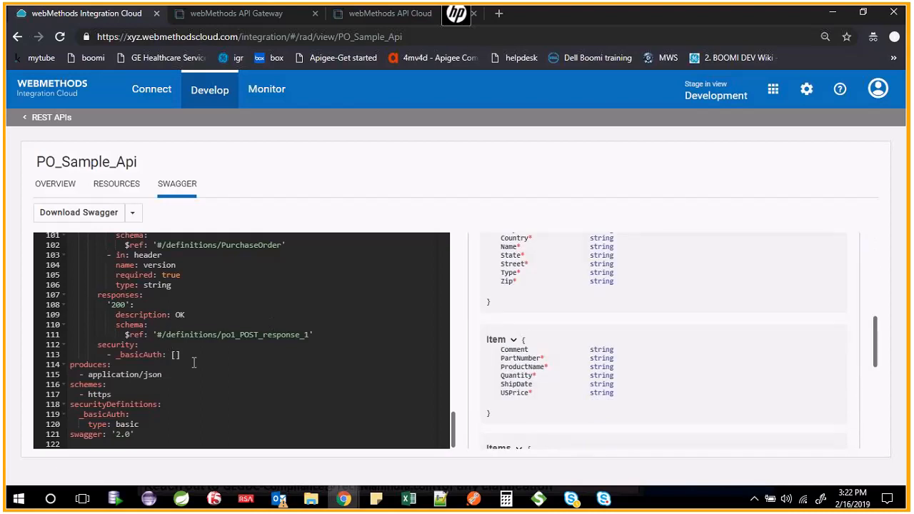
click(191, 384)
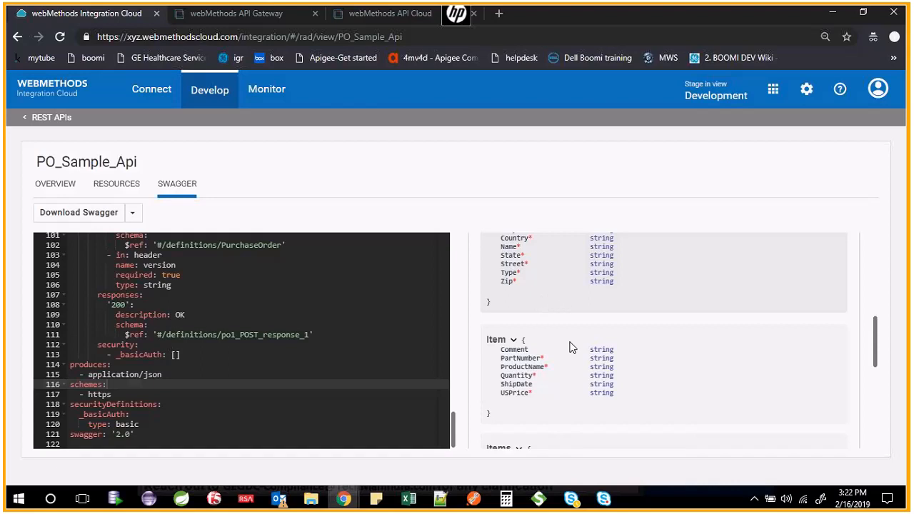
scroll(569, 347, down, 5)
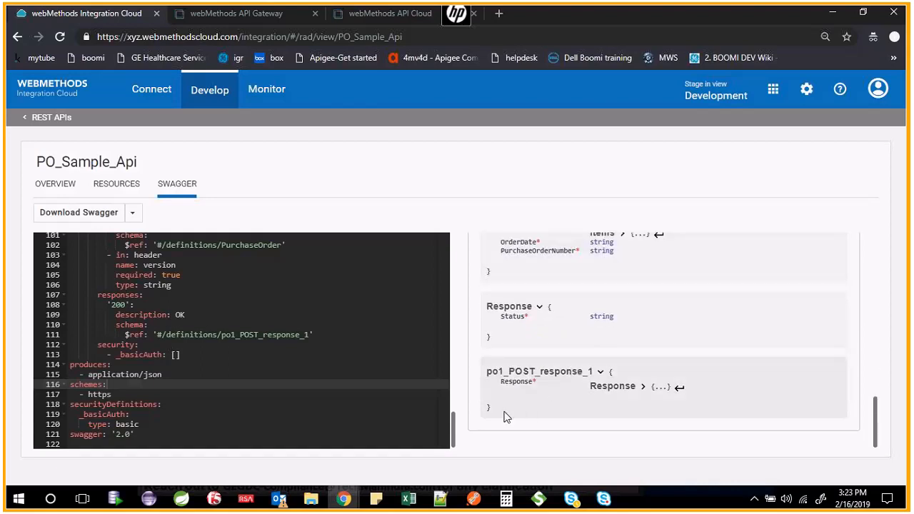
scroll(508, 415, up, 10)
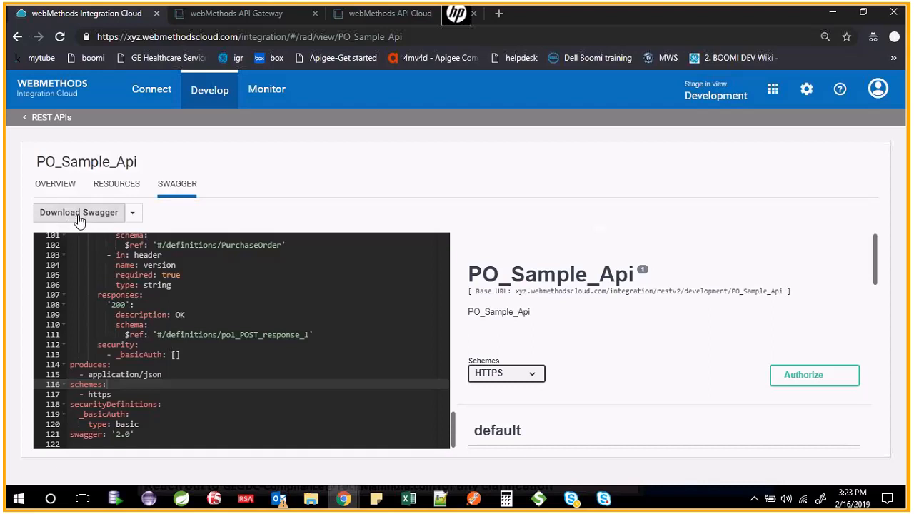
scroll(659, 405, down, 10)
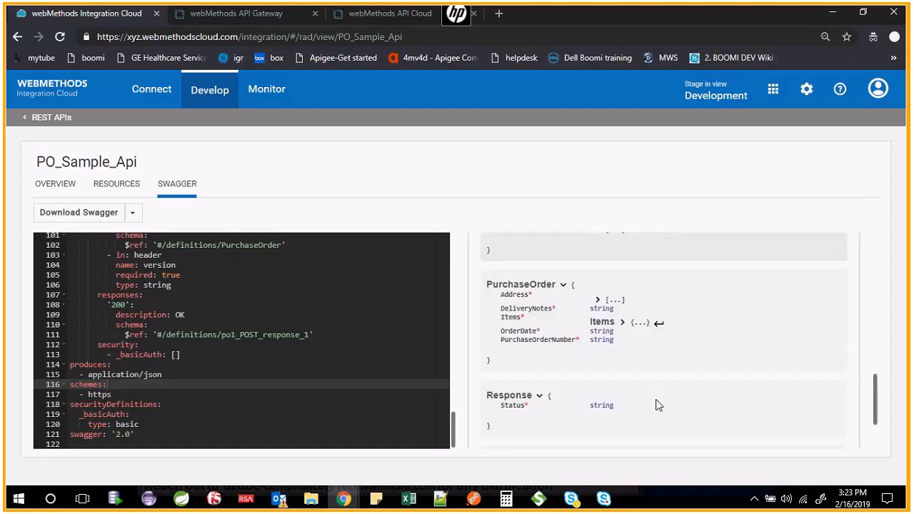
scroll(659, 405, down, 2)
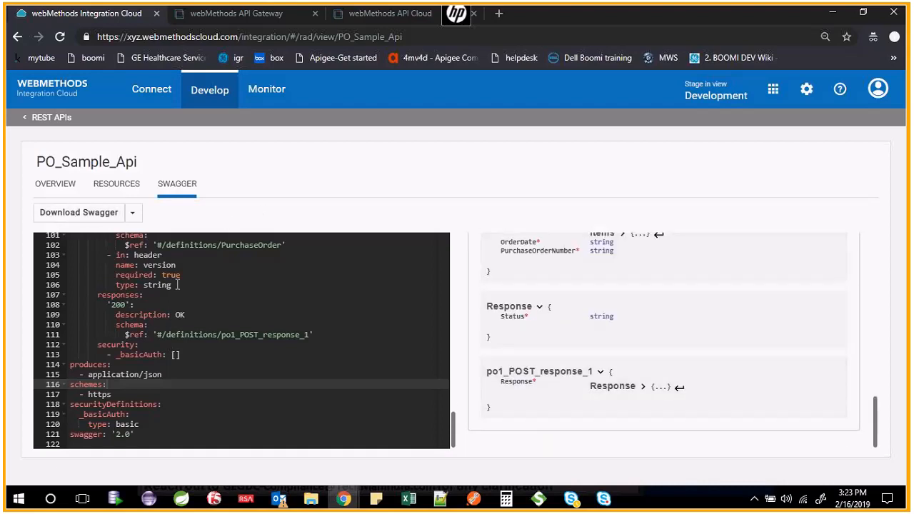
Copy the host name xyz.webmethodscloud.com from the PO_Sample_Api overview and switch to Postman to match it with the request URL.
click(55, 194)
scroll(483, 336, down, 1)
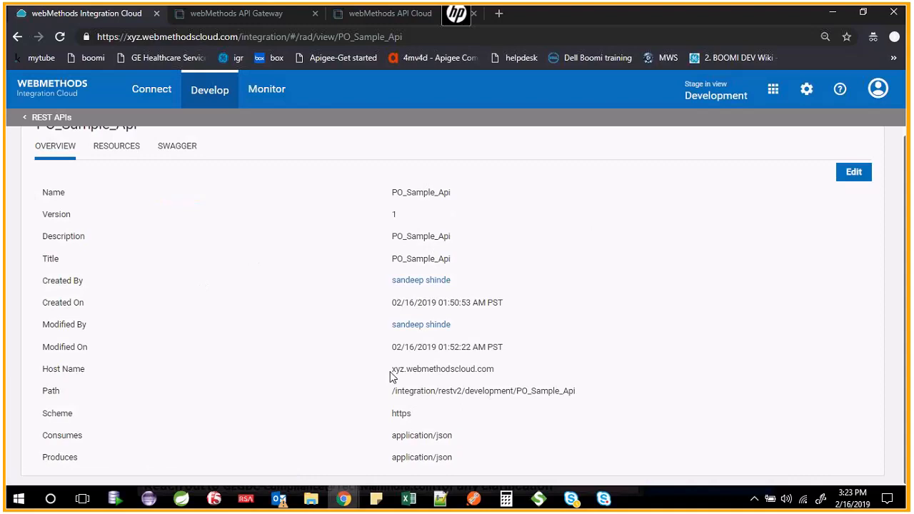
drag(391, 377, 507, 375)
right_click(440, 367)
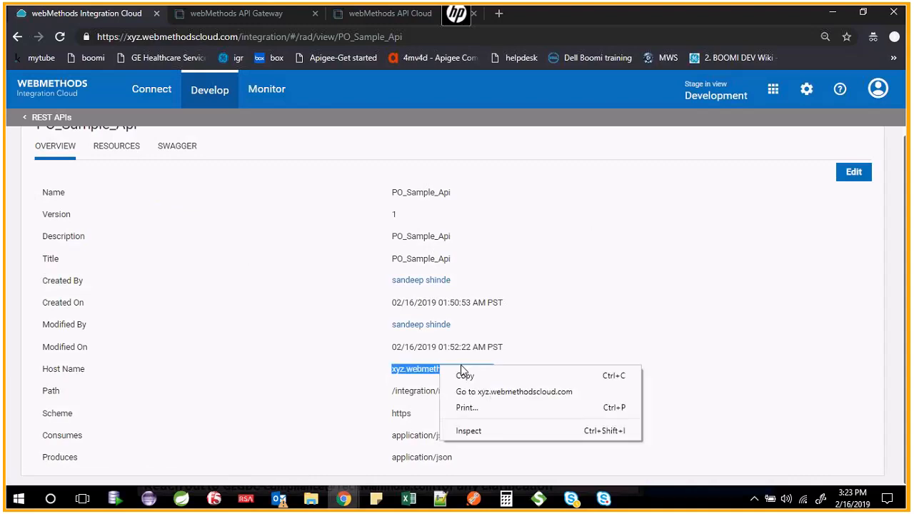
click(478, 378)
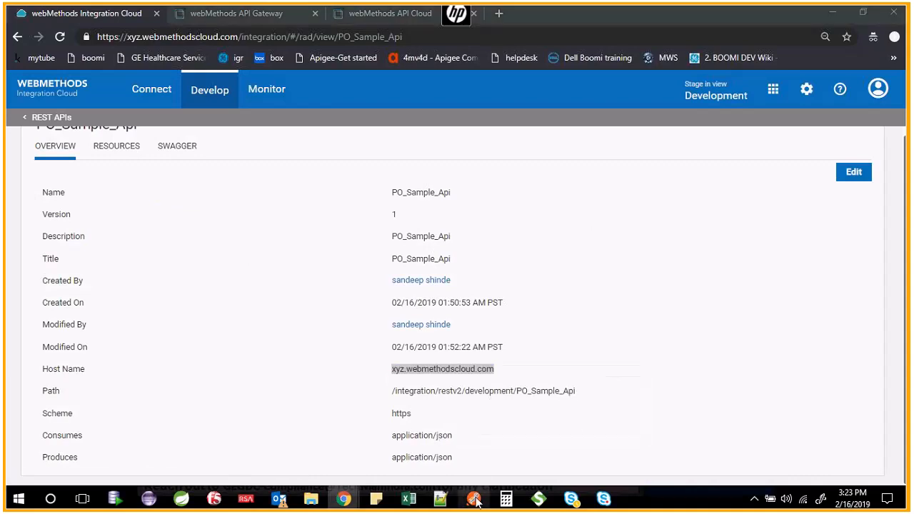
click(474, 499)
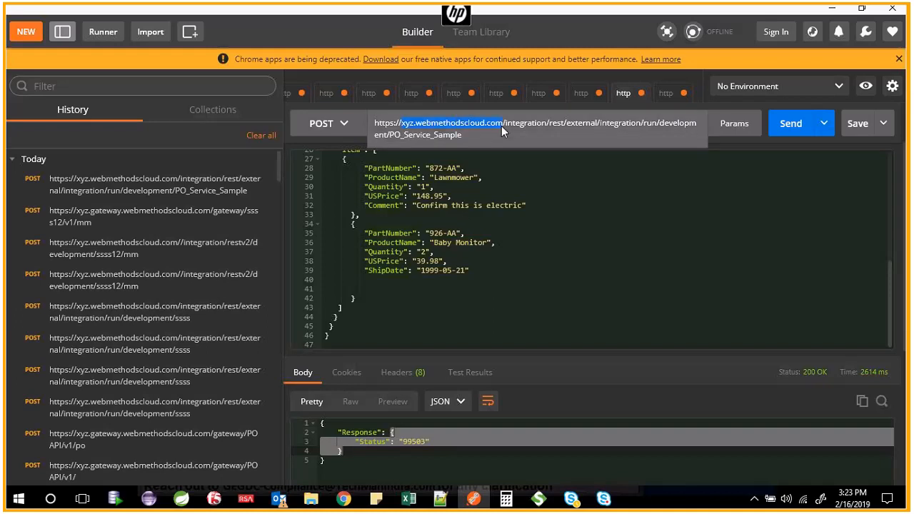
Copy the API path /integration/restv2/development/PO_Sample_Api from the overview and paste it over the path in Postman's request URL.
key(alt+Tab)
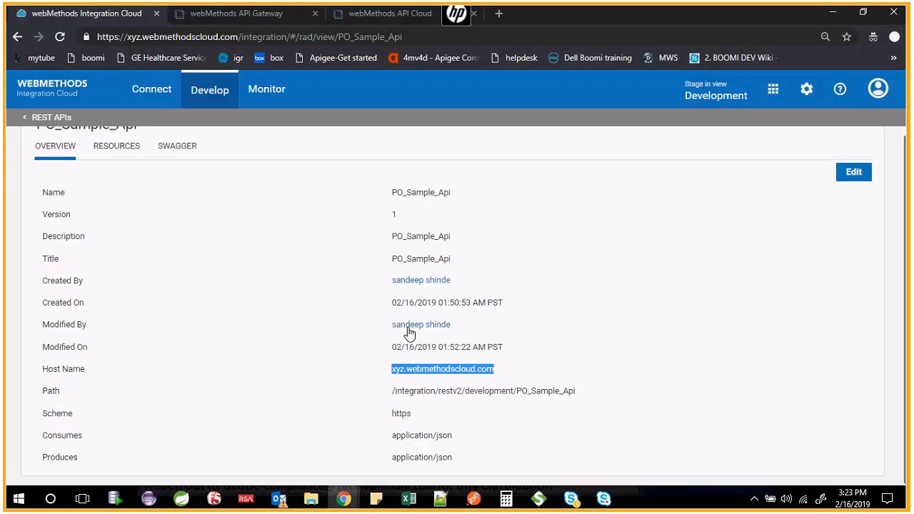
click(429, 396)
drag(393, 392, 579, 398)
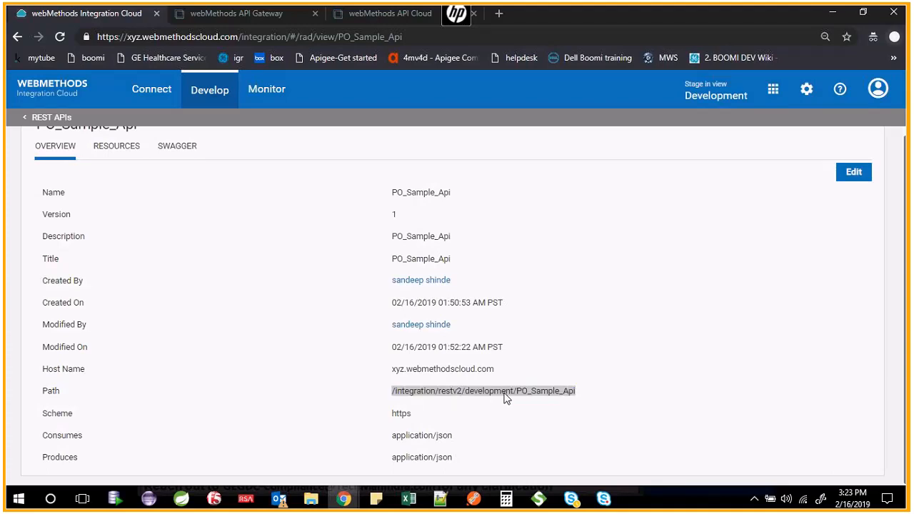
key(alt+Tab)
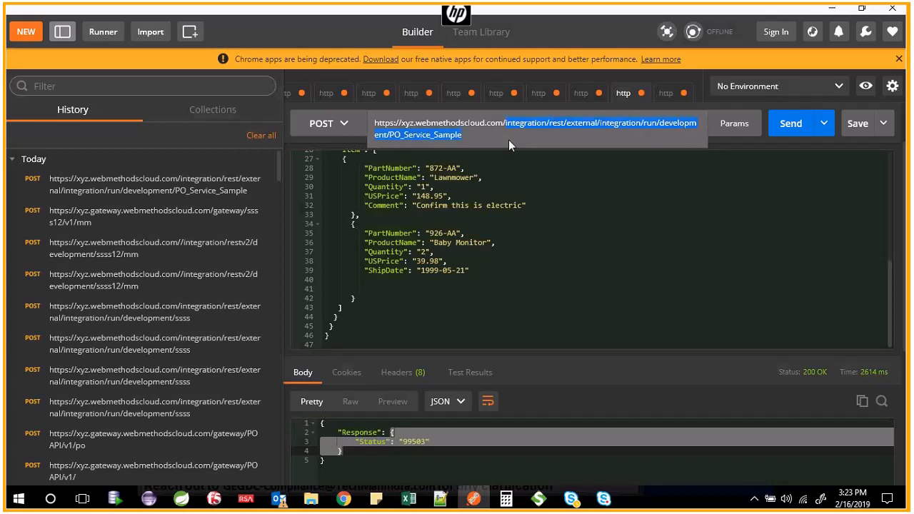
key(ctrl+v)
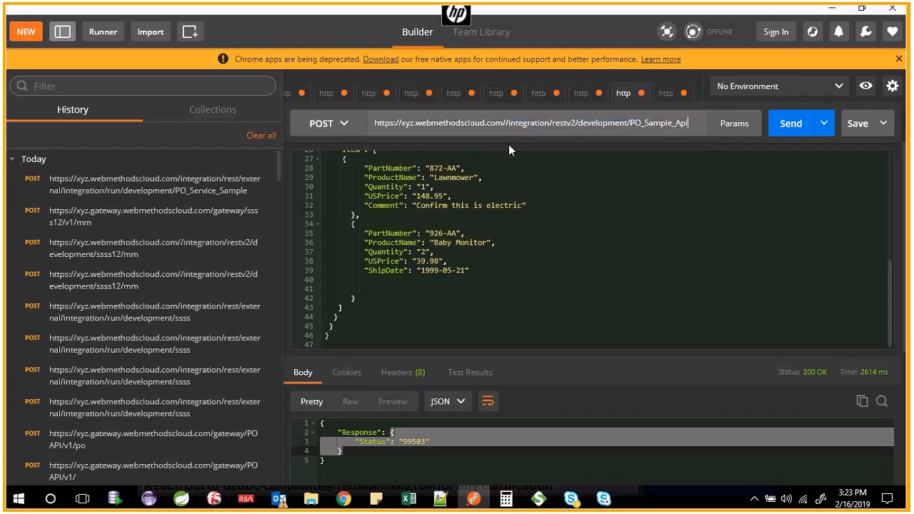
Remove the duplicate slash from the request URL and append the resource path /po1, checking it against the API's resources.
key(BackSpace)
text(/po)
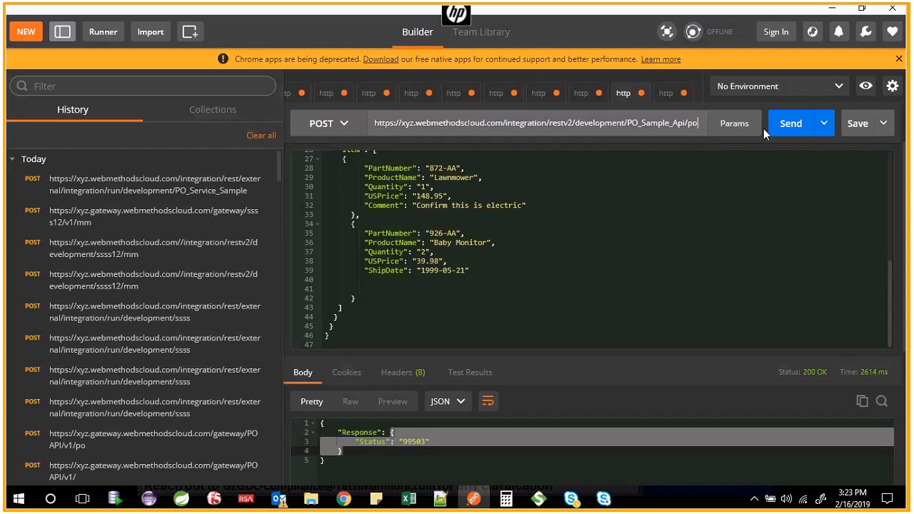
key(alt+Tab)
click(118, 145)
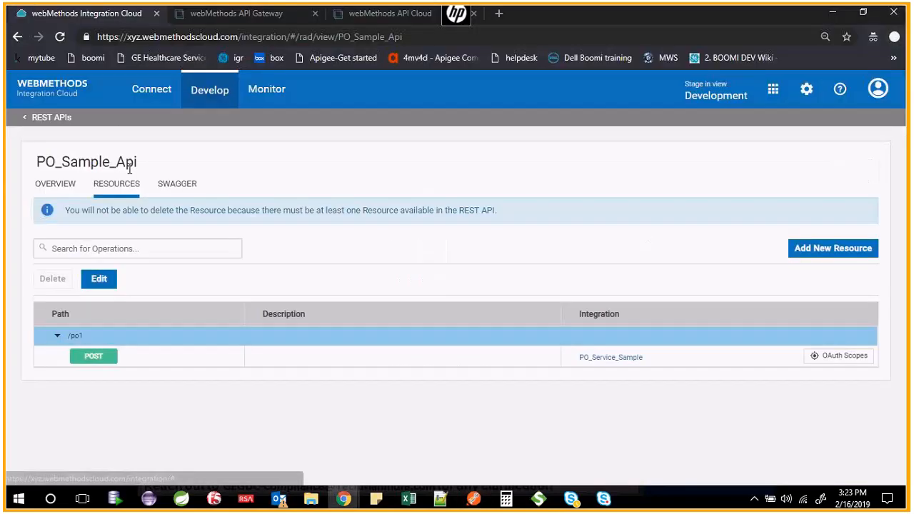
key(alt+Tab)
text(1)
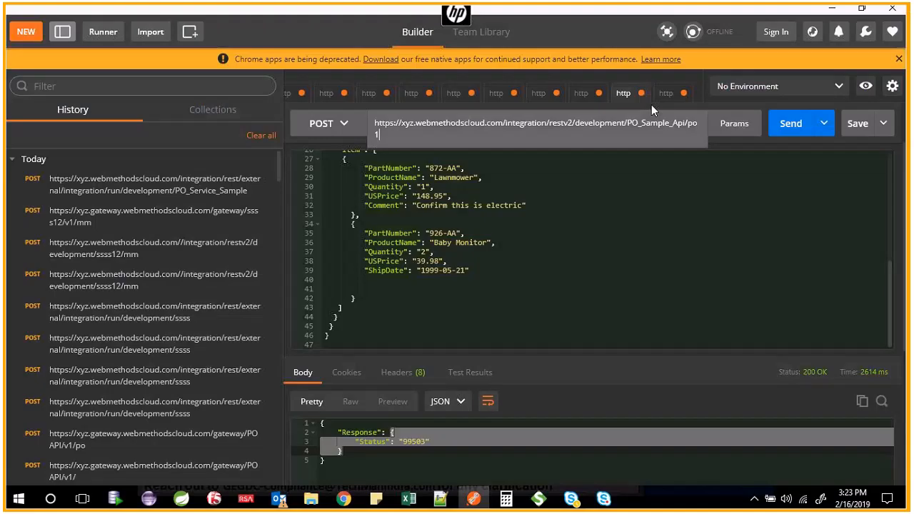
Compare the request URL with the path in the API overview, and review the Postman request's headers and JSON body.
key(alt+Tab)
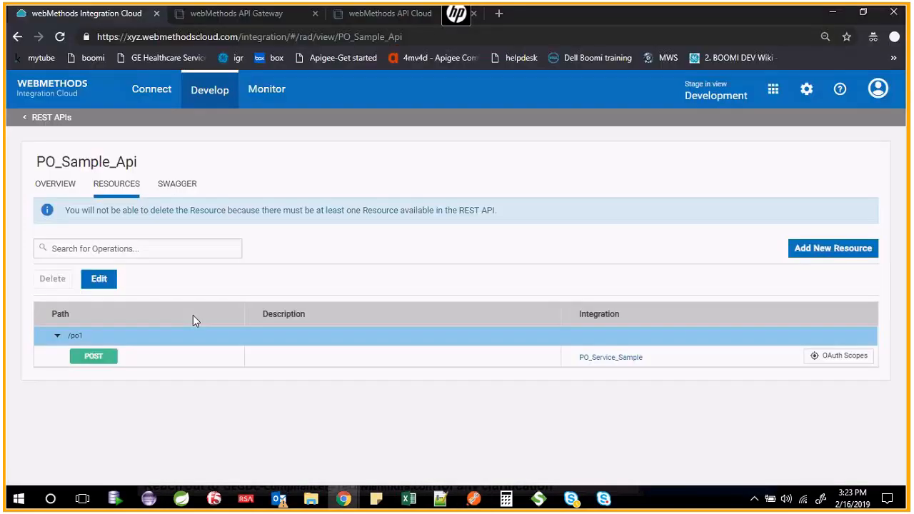
click(80, 184)
scroll(485, 418, down, 1)
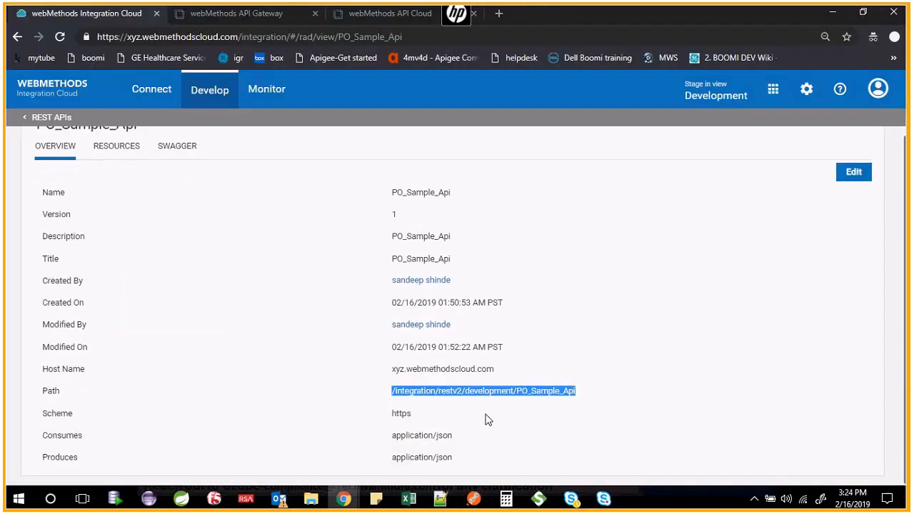
key(alt+Tab)
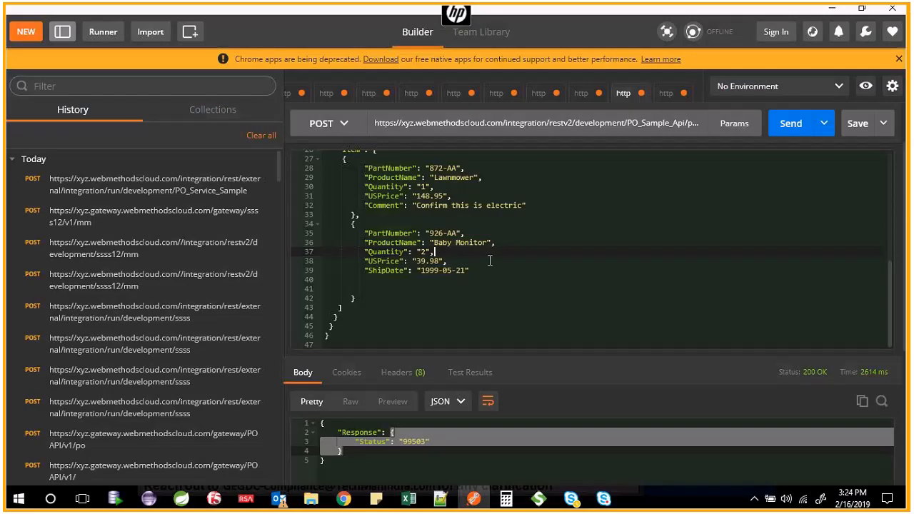
scroll(367, 184, up, 10)
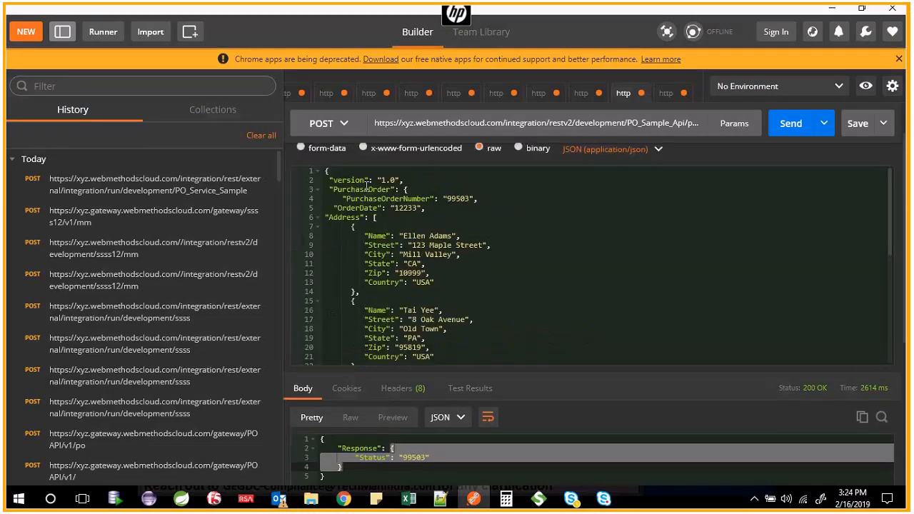
scroll(367, 185, up, 1)
click(394, 153)
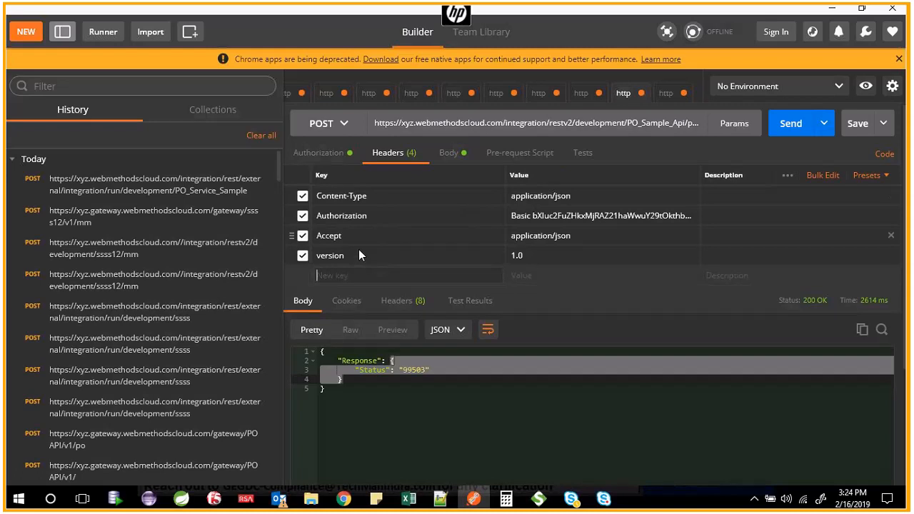
click(448, 153)
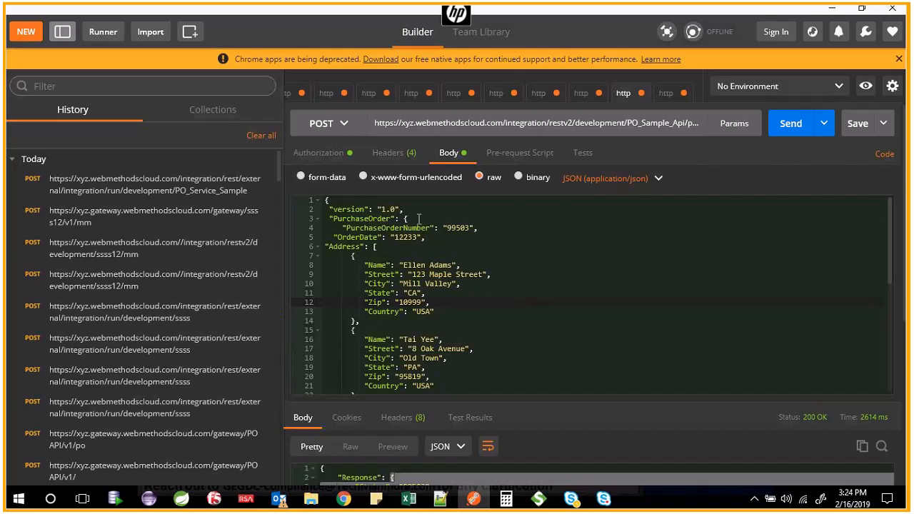
Expand the POST /po1 operation in the API's Swagger documentation and copy the full PurchaseOrder example value.
key(alt+Tab)
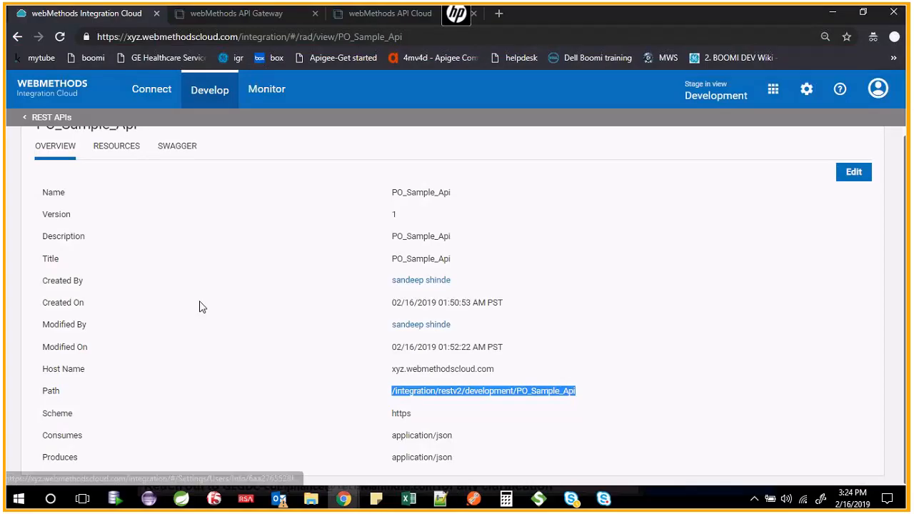
click(180, 147)
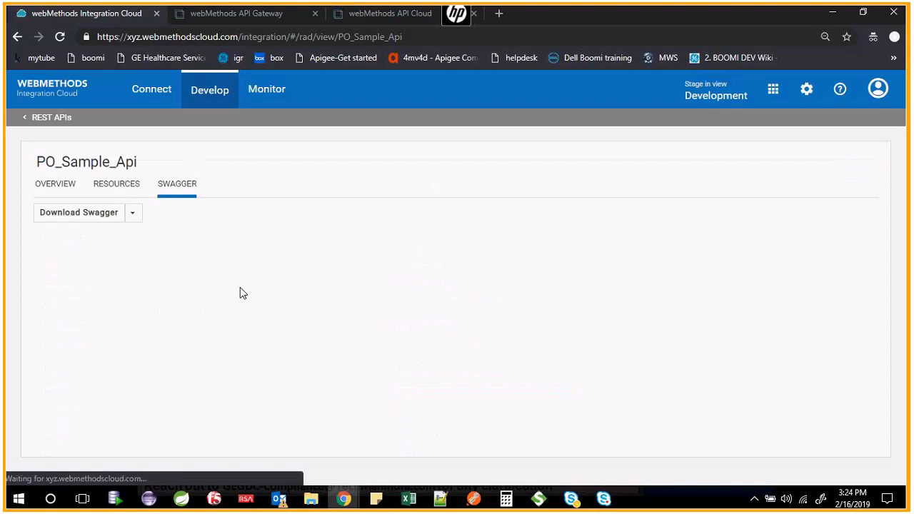
scroll(597, 360, down, 5)
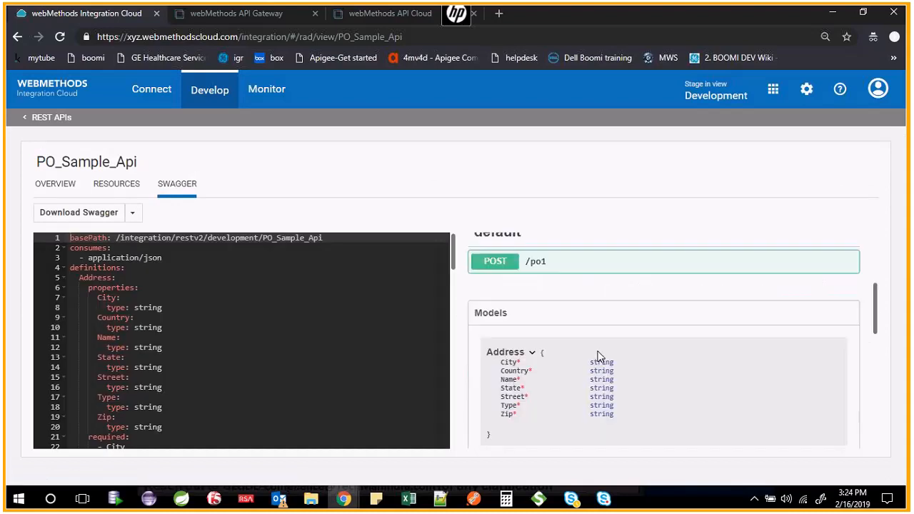
scroll(594, 354, up, 1)
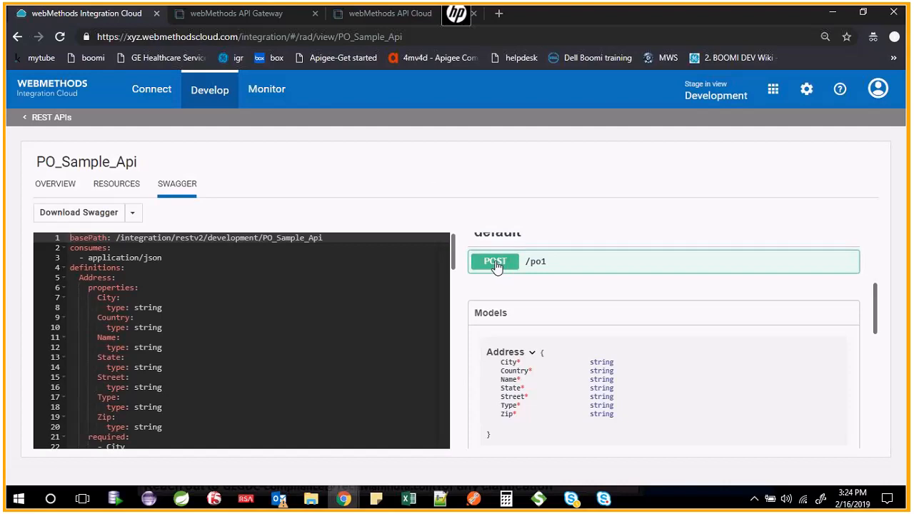
scroll(497, 266, up, 1)
click(505, 335)
scroll(582, 347, down, 3)
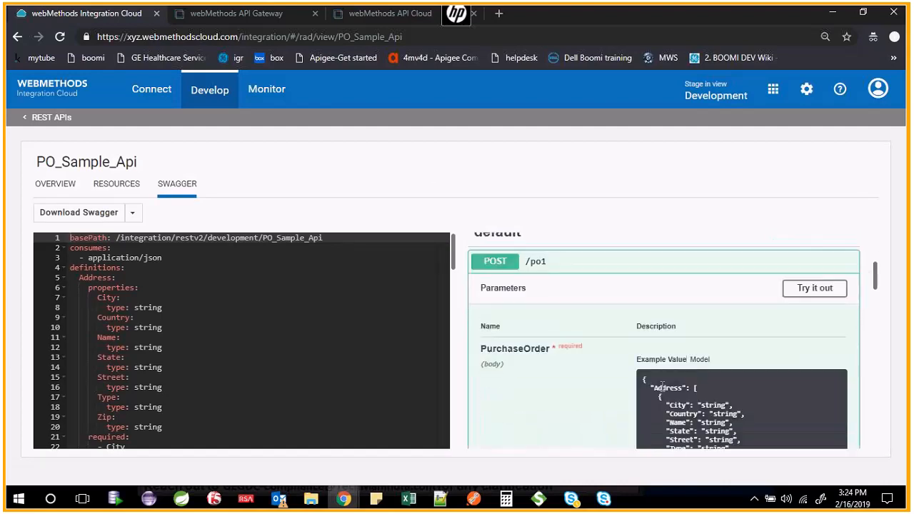
drag(643, 247, 672, 303)
scroll(668, 314, down, 6)
scroll(718, 322, up, 3)
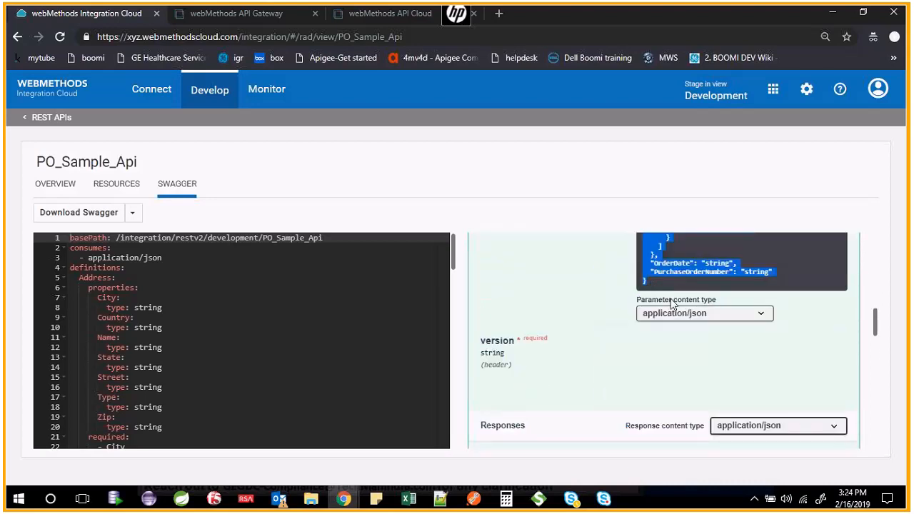
Switch to Postman and replace the whole raw request body with the copied PurchaseOrder example JSON.
click(473, 498)
key(ctrl+a)
key(ctrl+v)
scroll(478, 312, up, 5)
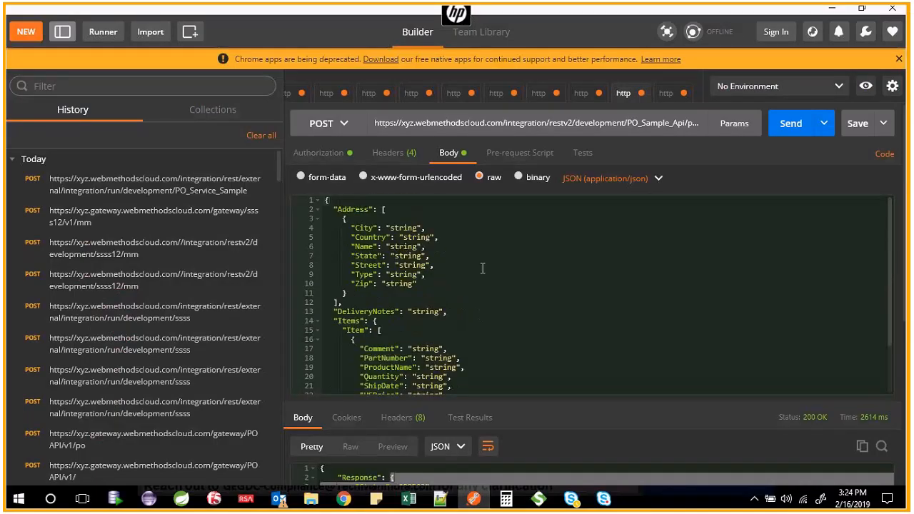
Set the PurchaseOrderNumber value in the request body to sampleOrder.
scroll(483, 268, down, 4)
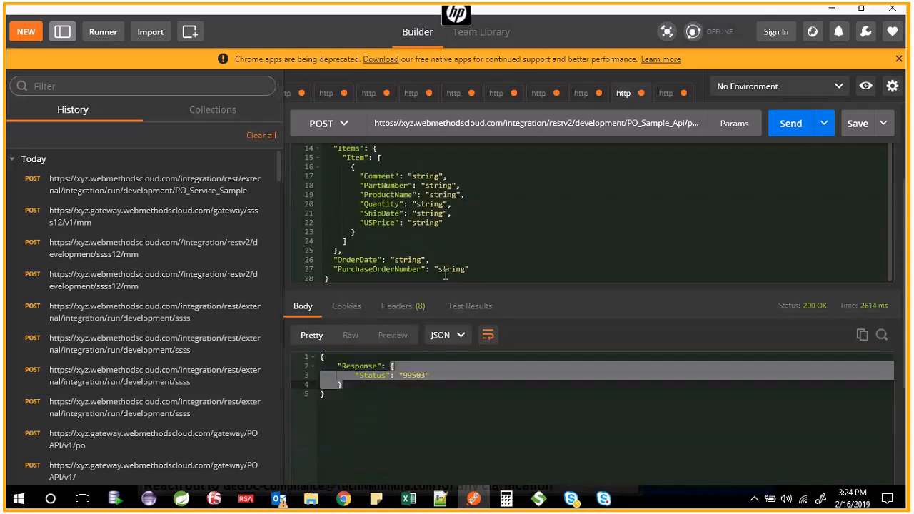
double_click(448, 271)
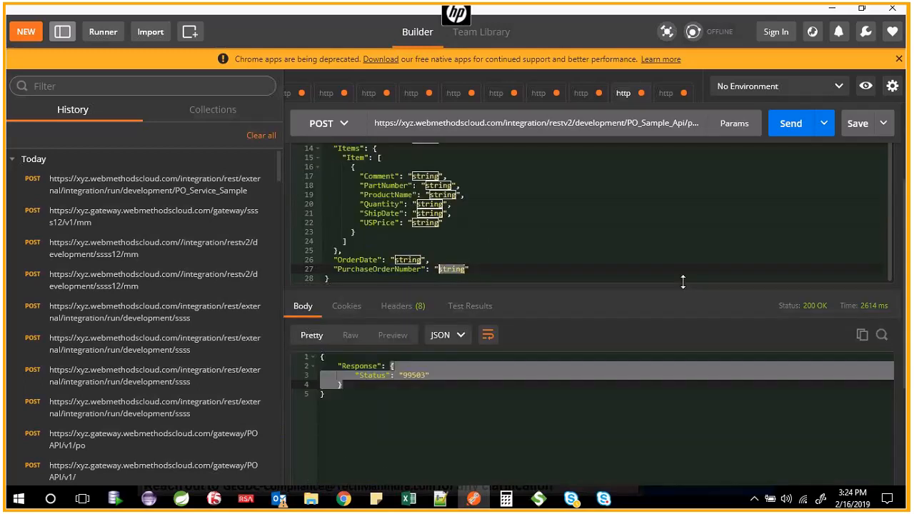
text(or)
key(BackSpace)
key(BackSpace)
text(sample)
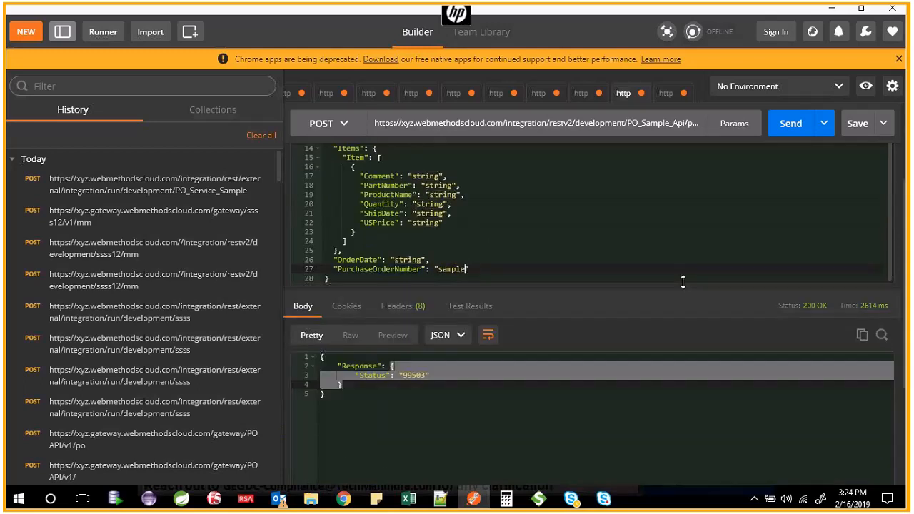
text(Order)
key(Up)
key(Up)
key(Up)
key(Up)
key(Up)
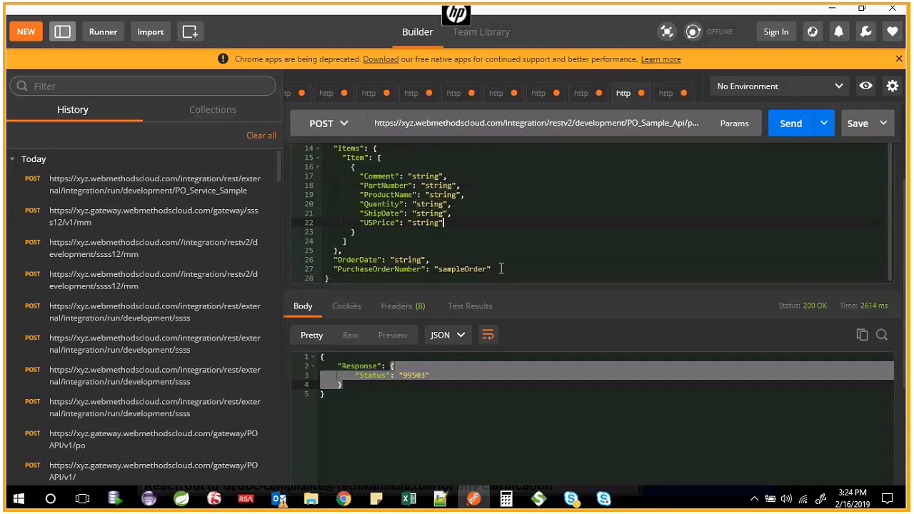
Send the POST request to the /po1 resource and check the Status value in the response.
double_click(501, 269)
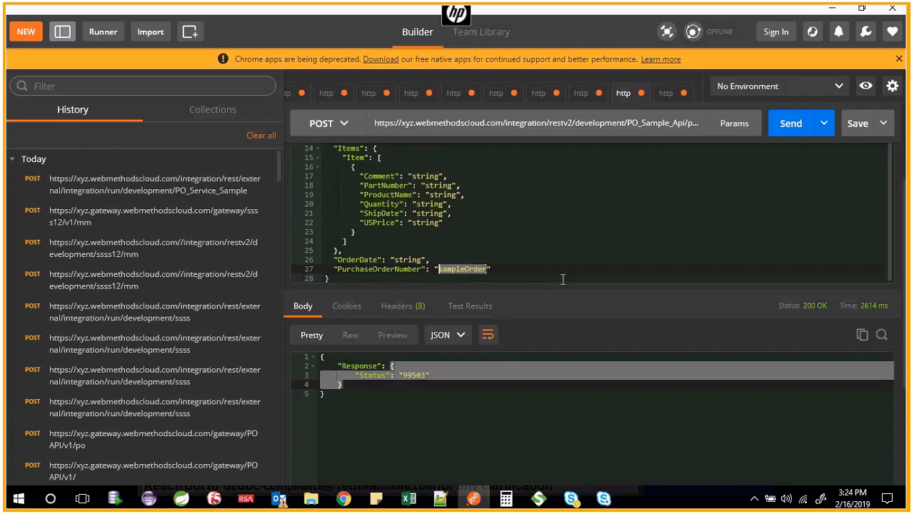
click(790, 124)
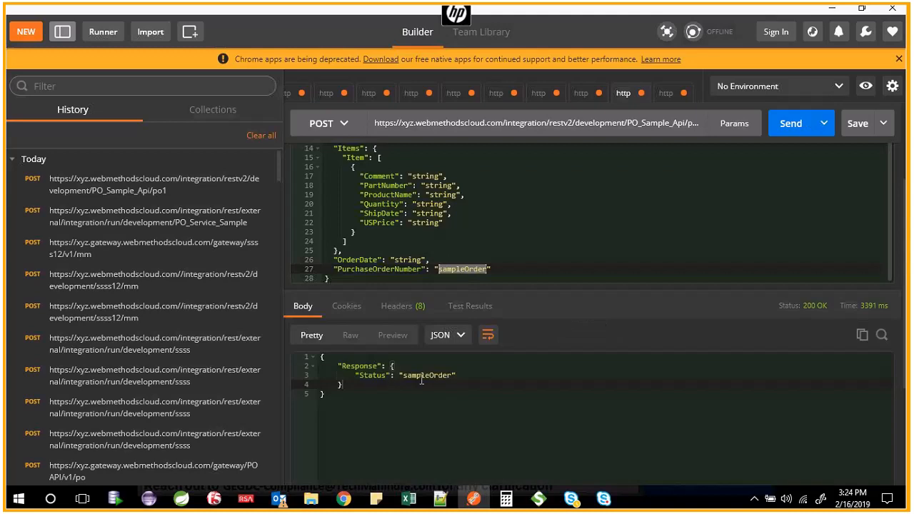
double_click(426, 375)
click(541, 258)
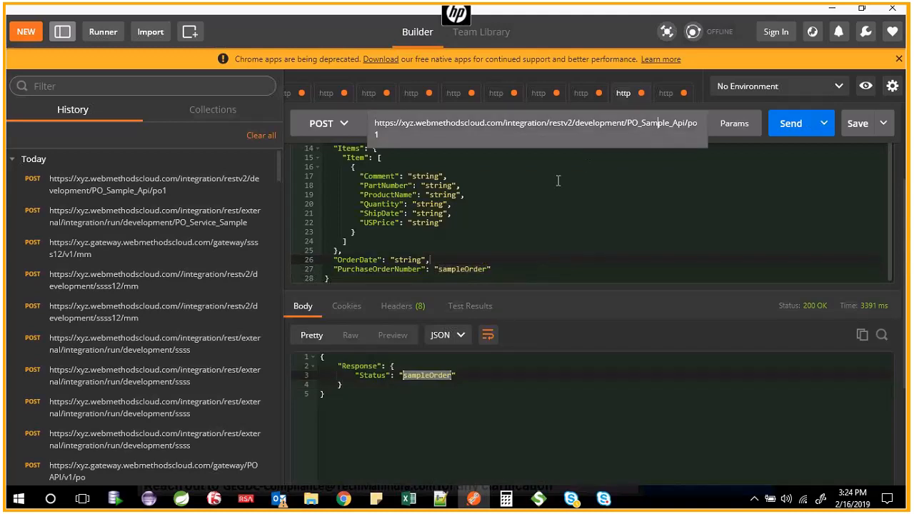
key(alt+Tab)
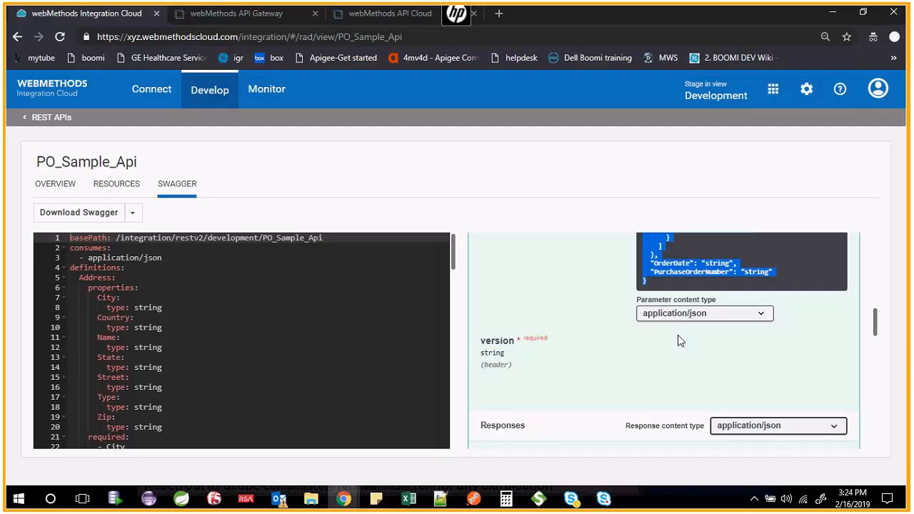
key(alt+Tab)
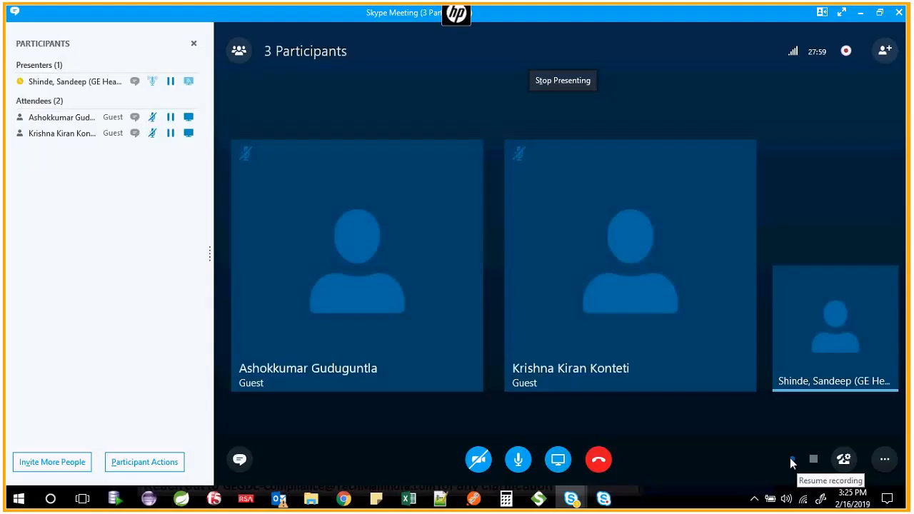
click(792, 463)
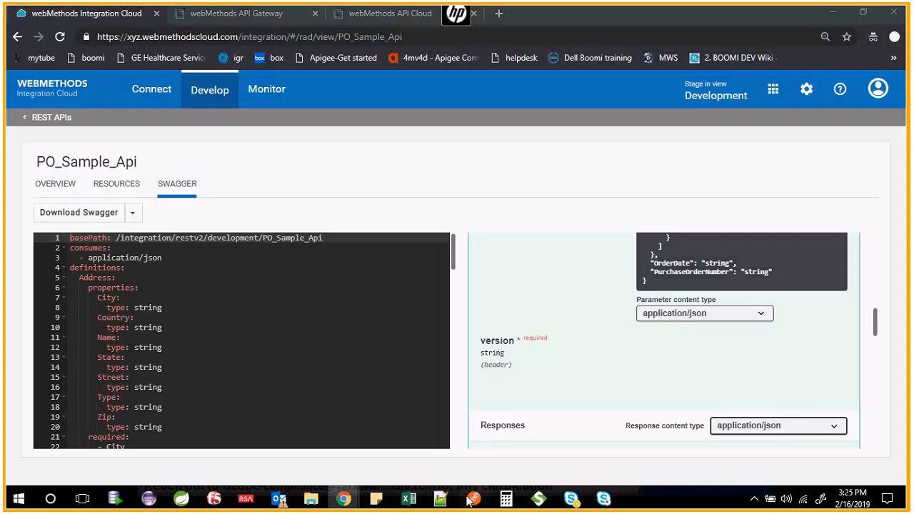
click(474, 498)
scroll(541, 257, up, 4)
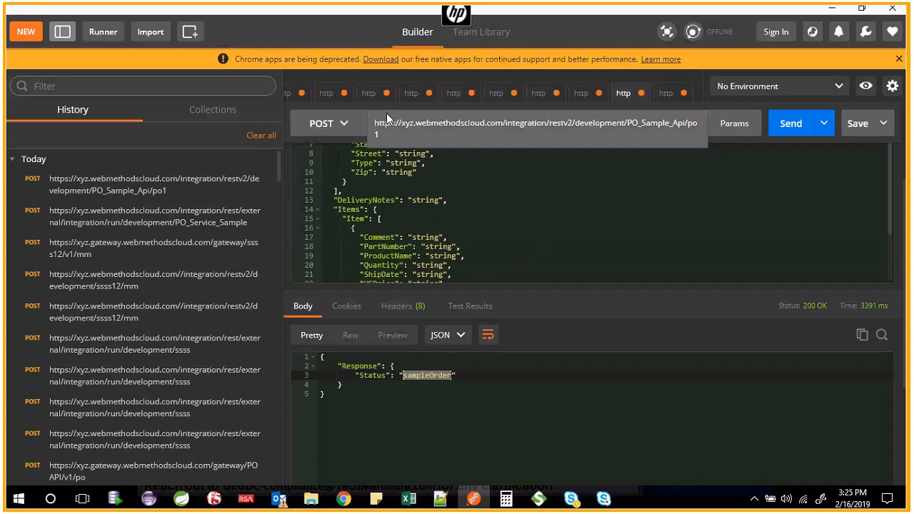
Return to webMethods Integration Cloud and look through its document types and the catalogue of prebuilt integration recipes.
key(alt+Tab)
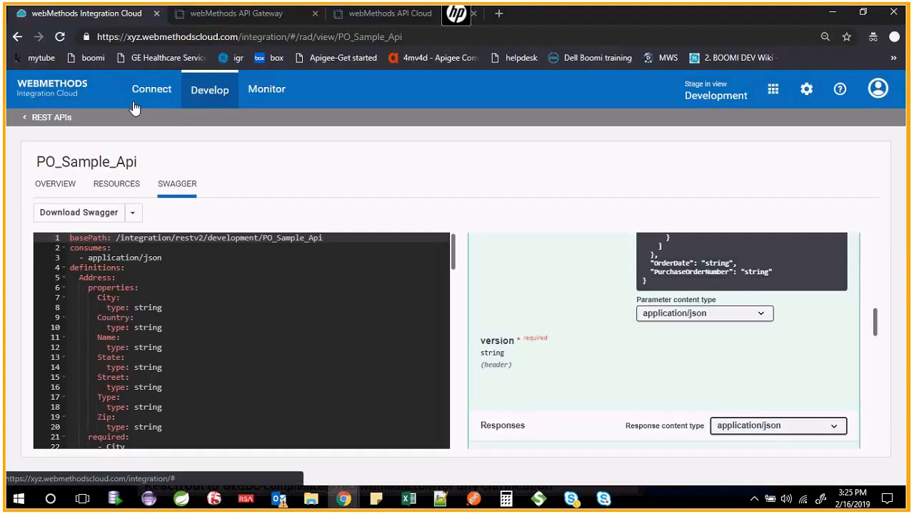
click(50, 118)
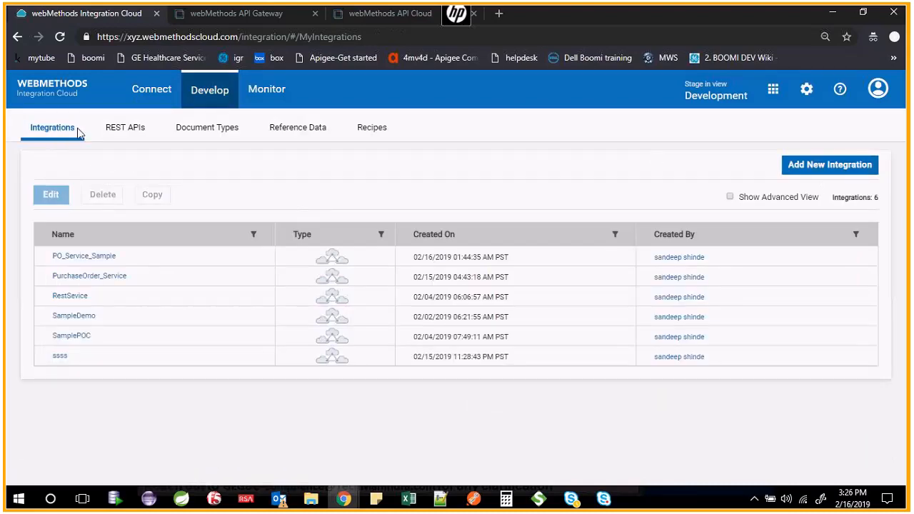
click(215, 136)
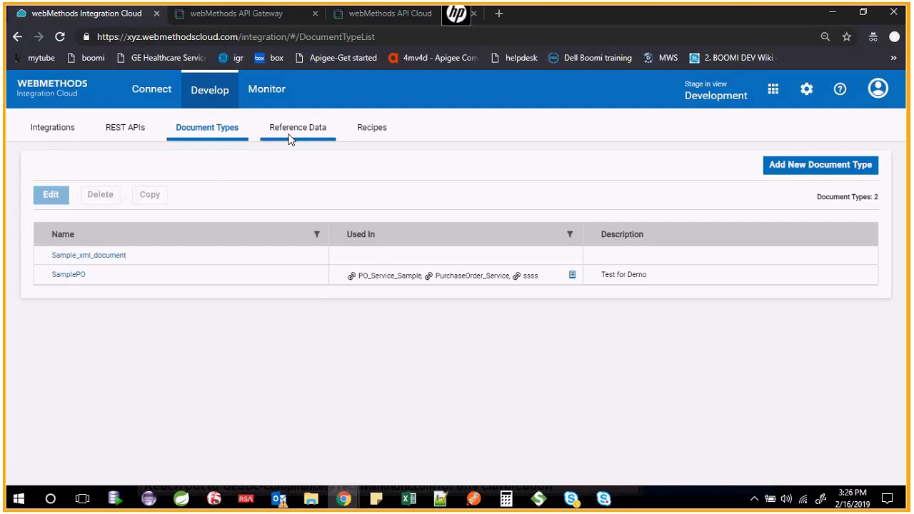
click(371, 128)
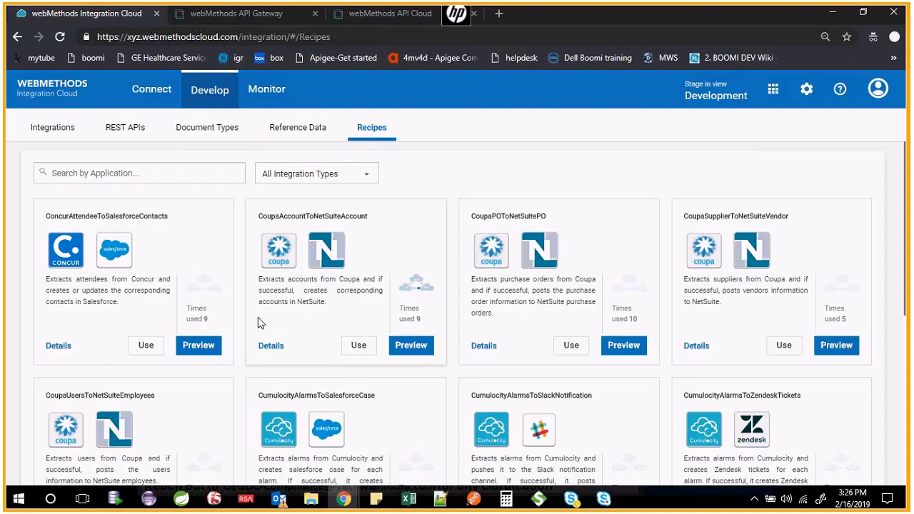
scroll(258, 317, down, 5)
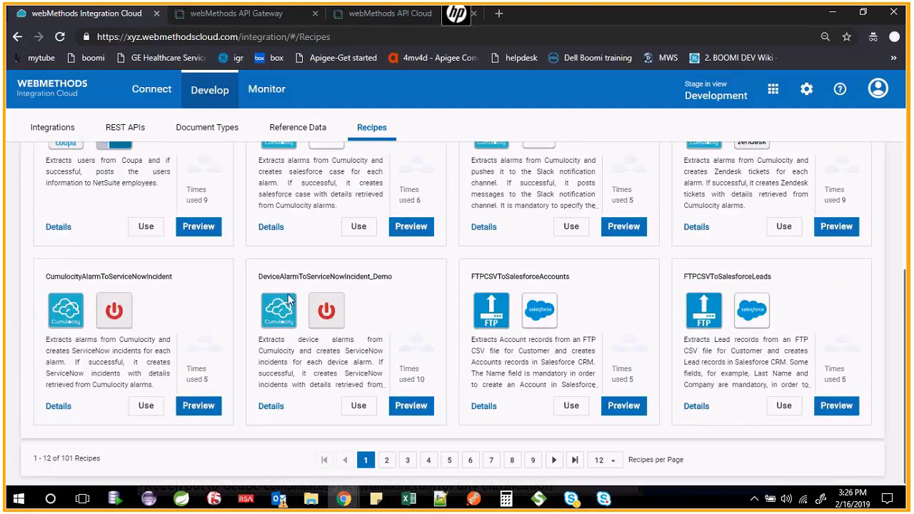
scroll(370, 323, up, 5)
scroll(425, 321, down, 5)
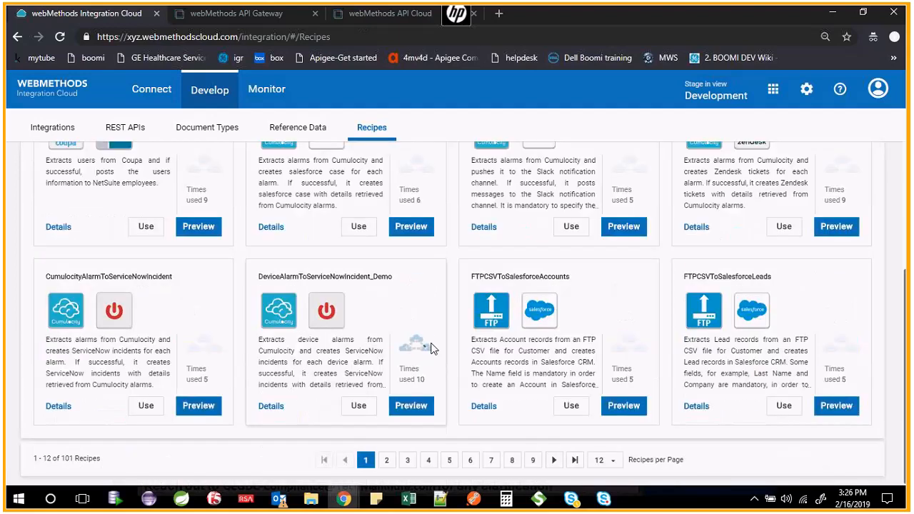
scroll(431, 347, up, 5)
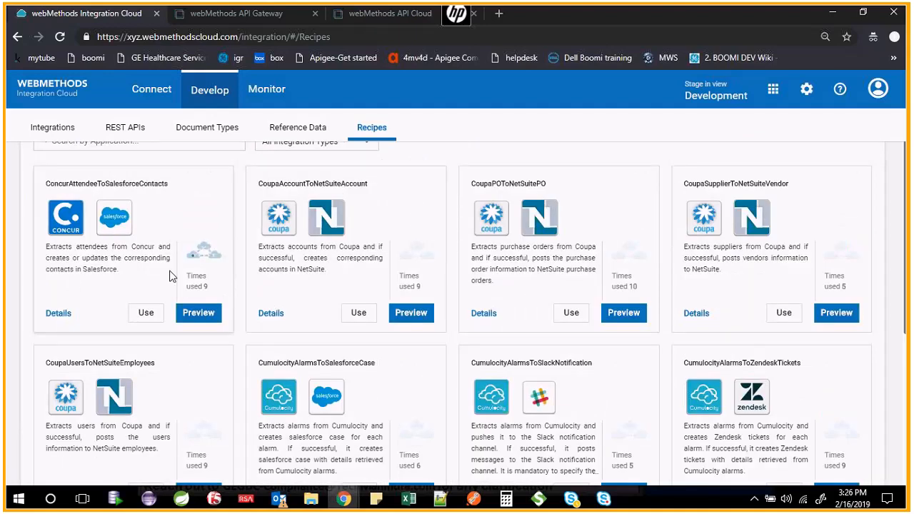
scroll(549, 334, down, 4)
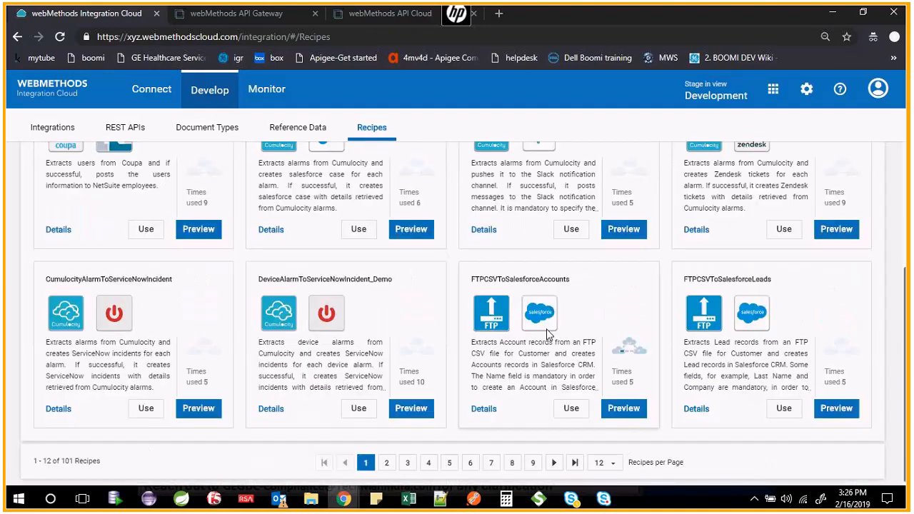
scroll(549, 333, up, 3)
scroll(151, 223, up, 2)
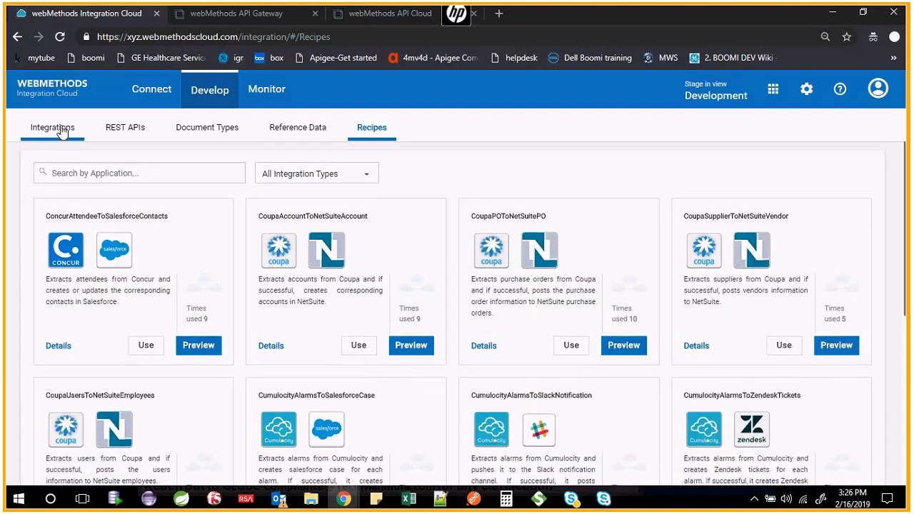
Look over the integrations list, the API Gallery in API Cloud and the API Gateway welcome page.
click(62, 133)
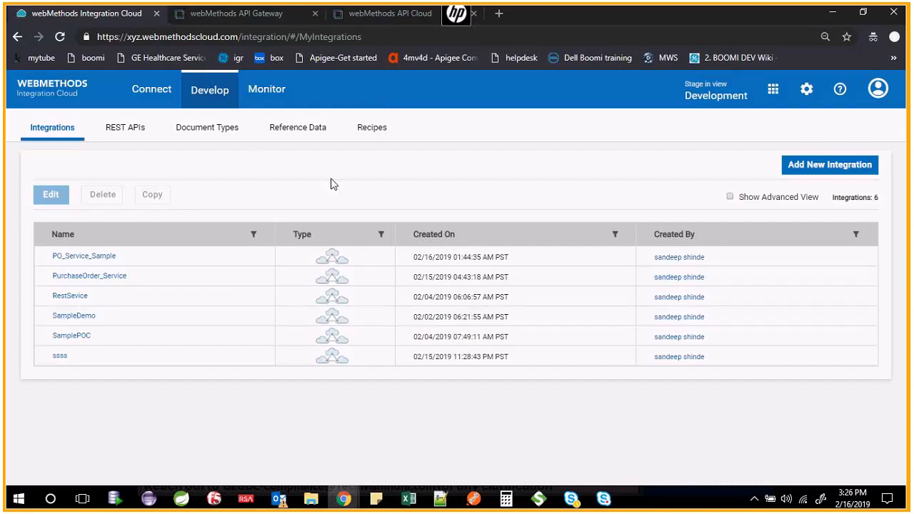
click(375, 14)
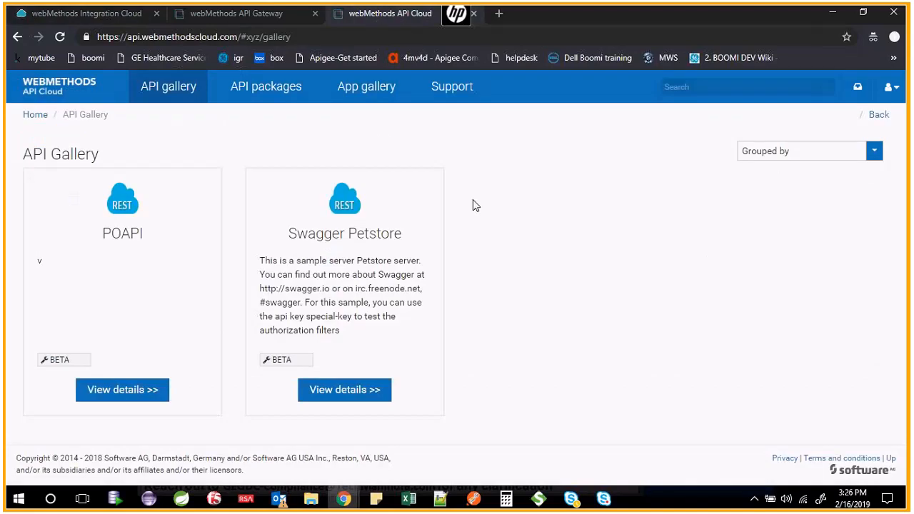
click(256, 15)
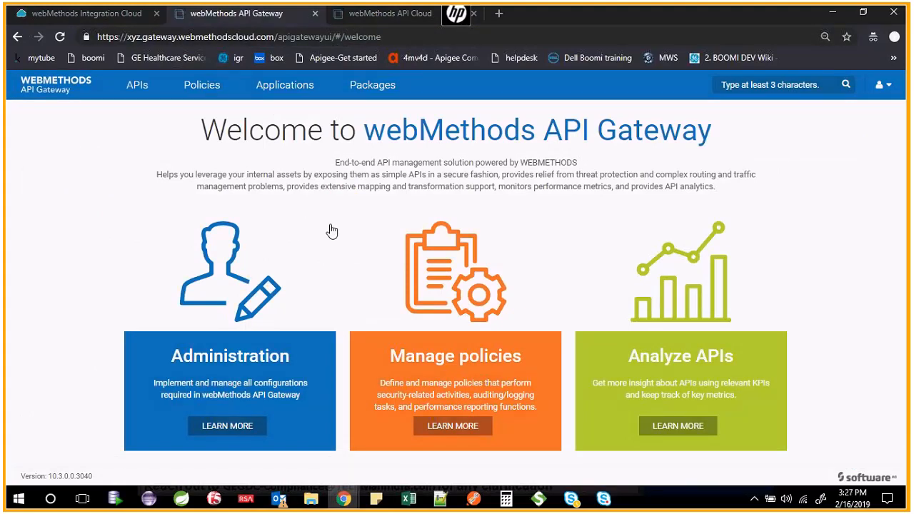
click(92, 16)
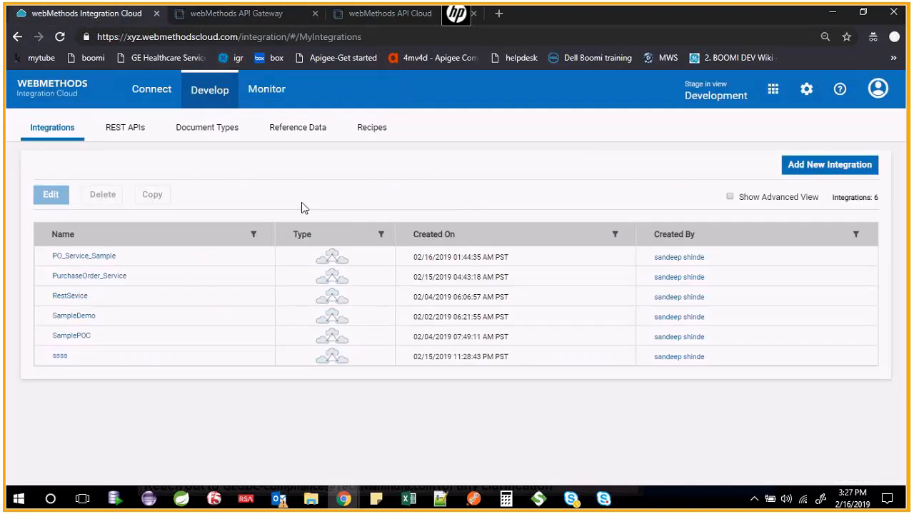
Review the PO_Sample_Api overview in Integration Cloud and compare its host and path with the request URL in Postman.
click(120, 130)
click(266, 21)
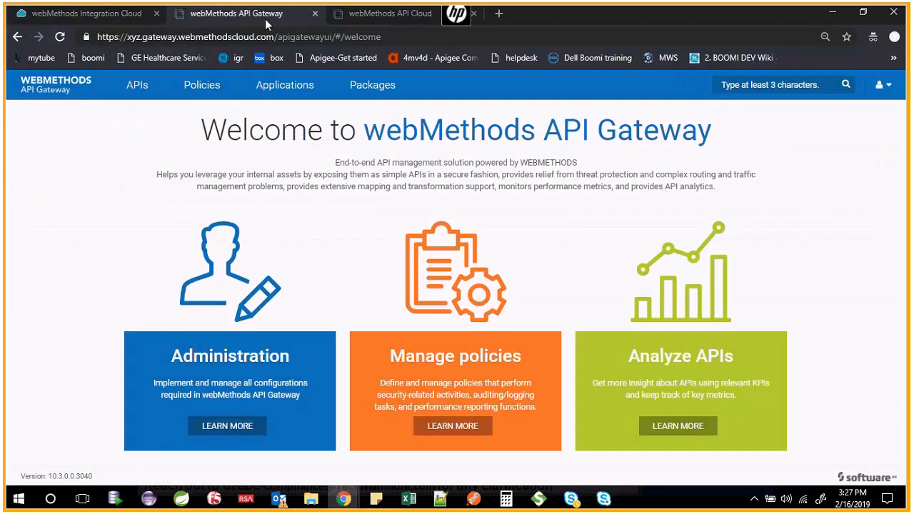
click(85, 13)
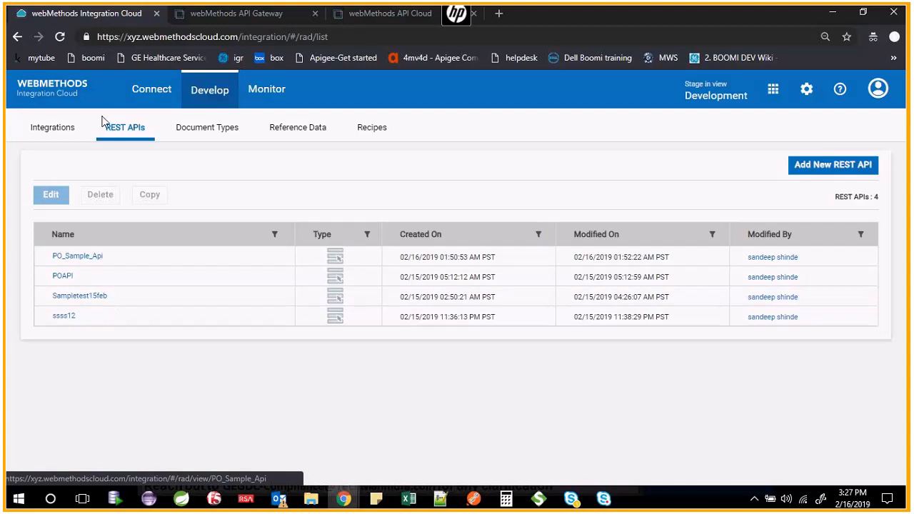
click(78, 256)
scroll(475, 387, down, 1)
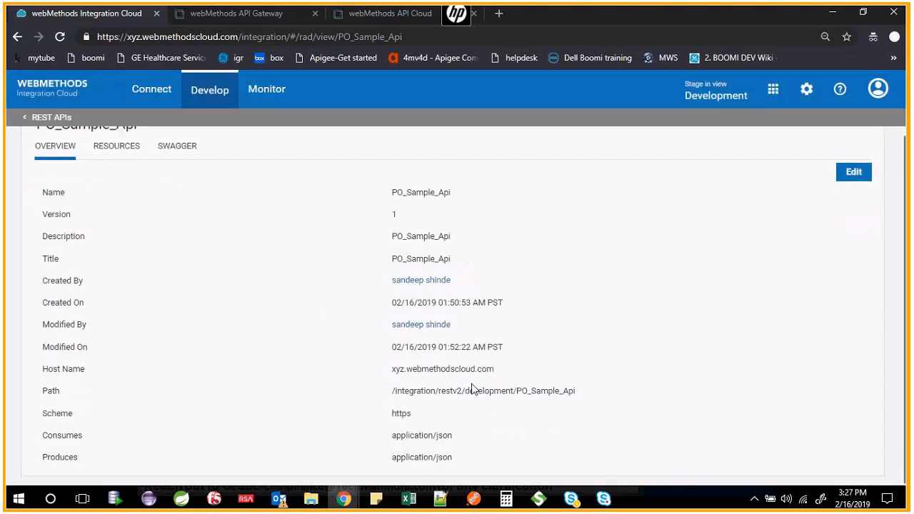
click(474, 498)
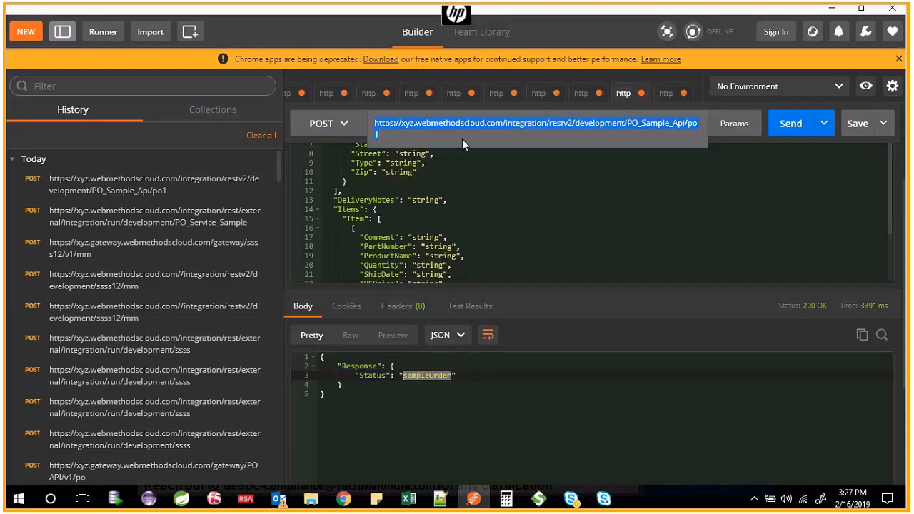
key(alt+Tab)
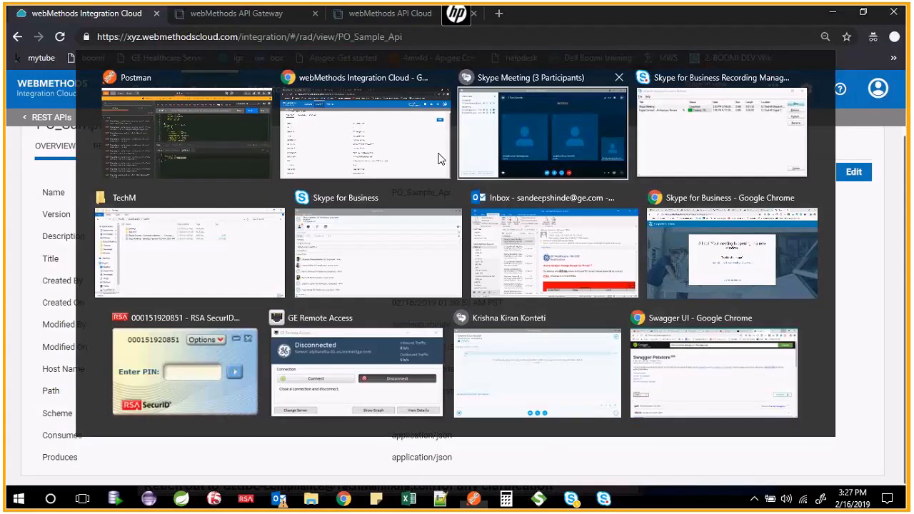
Switch to webMethods API Gateway and start creating a new API from its API management page.
click(247, 13)
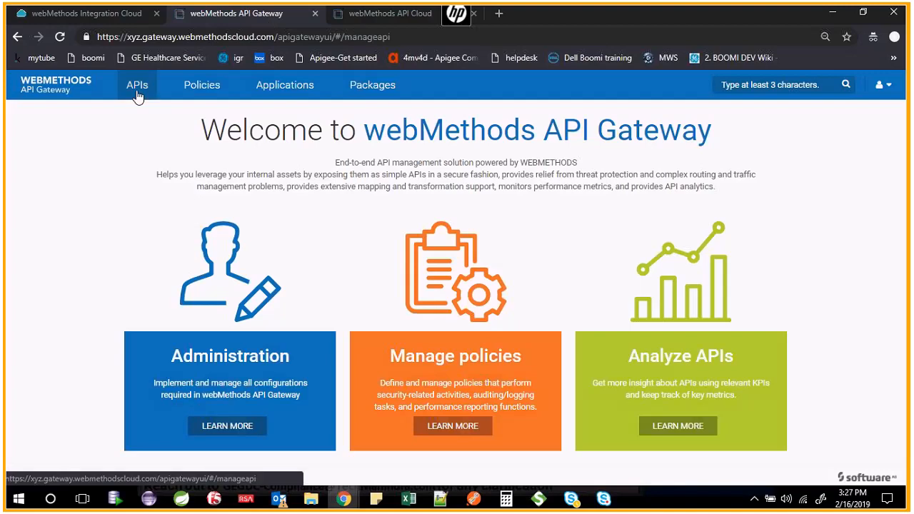
click(137, 85)
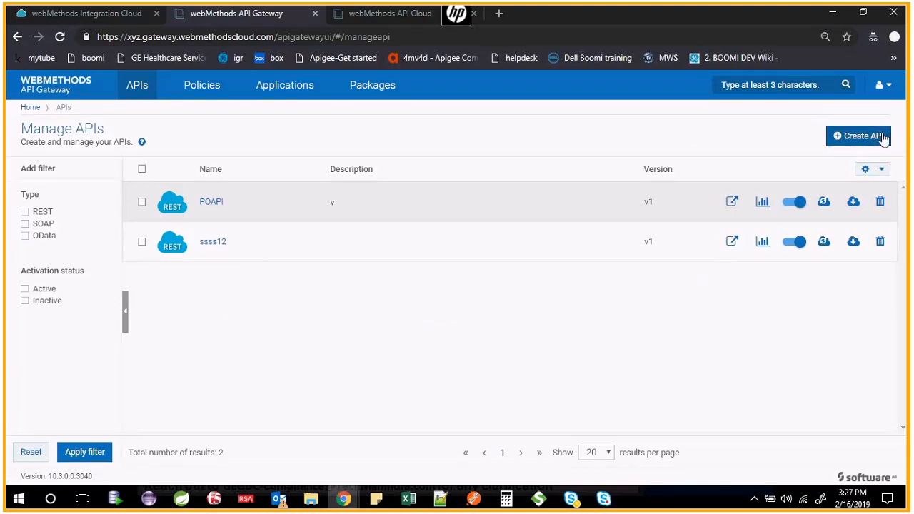
click(851, 137)
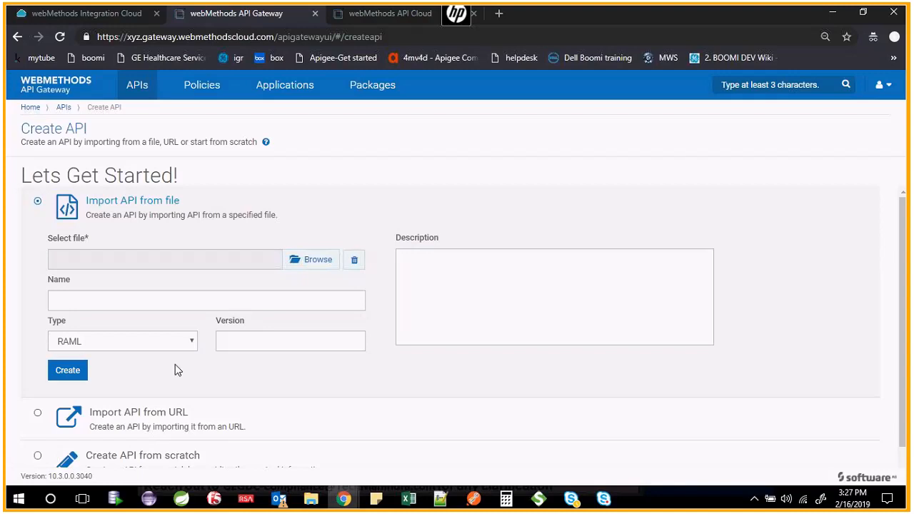
Examine the fields and API types offered for importing an API from a file and from a URL.
click(157, 346)
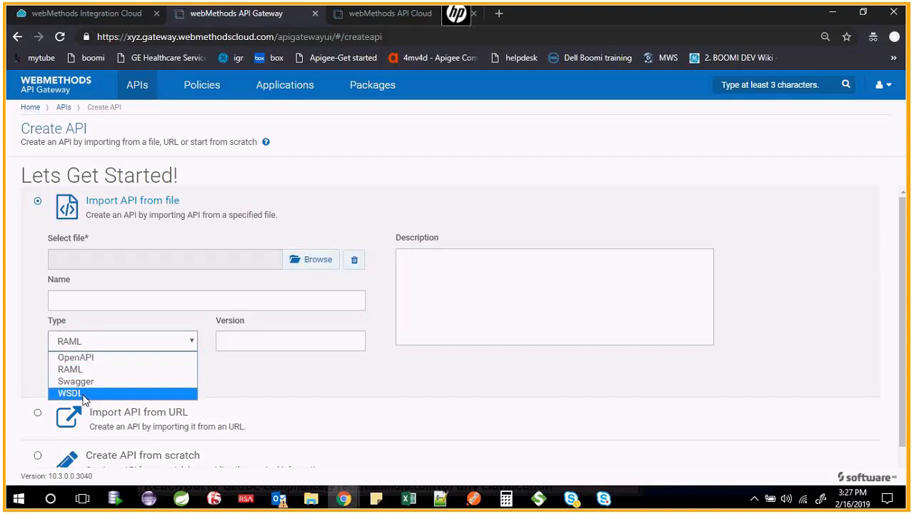
click(231, 379)
scroll(83, 372, down, 1)
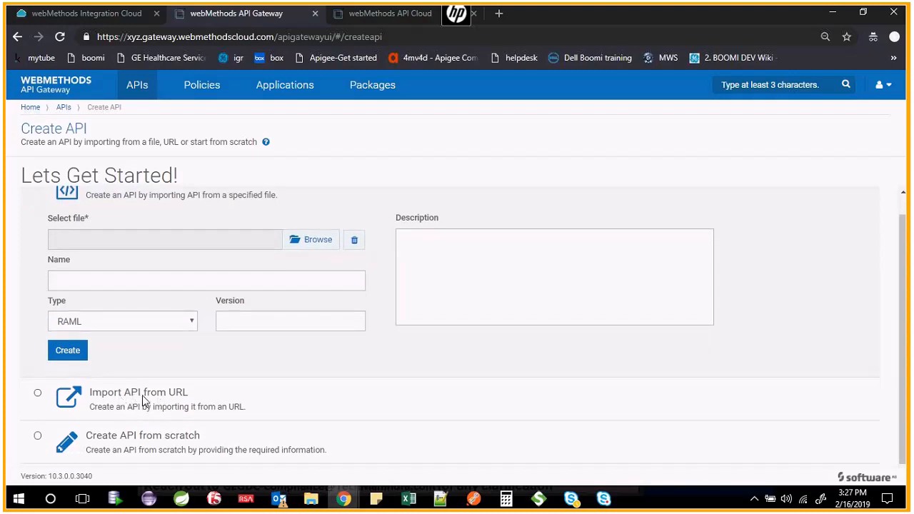
click(158, 398)
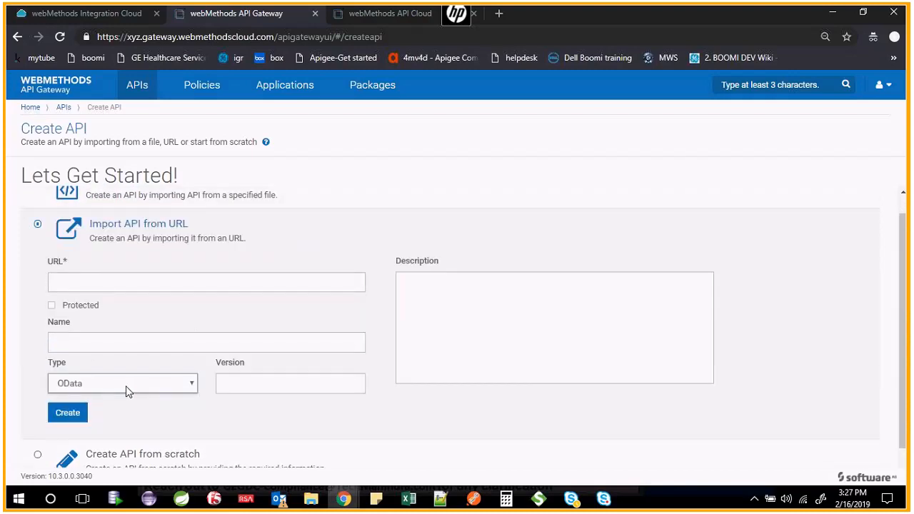
click(128, 385)
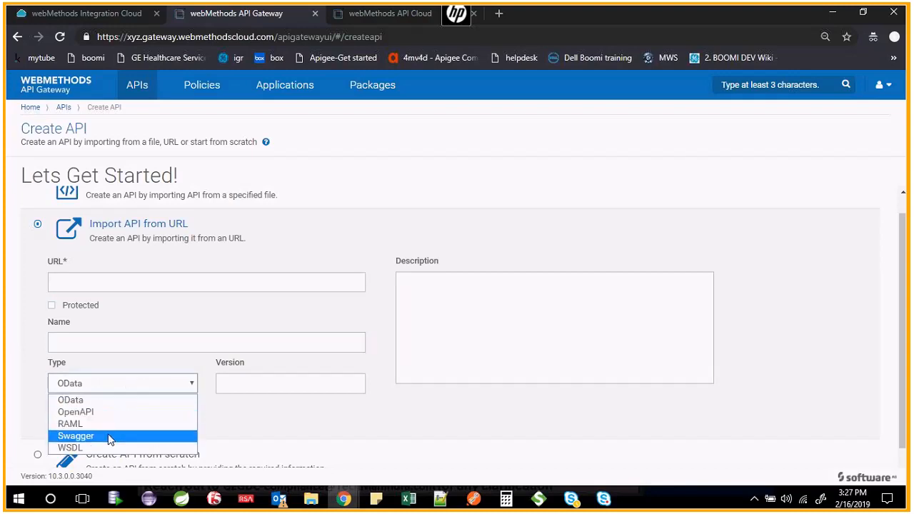
click(135, 284)
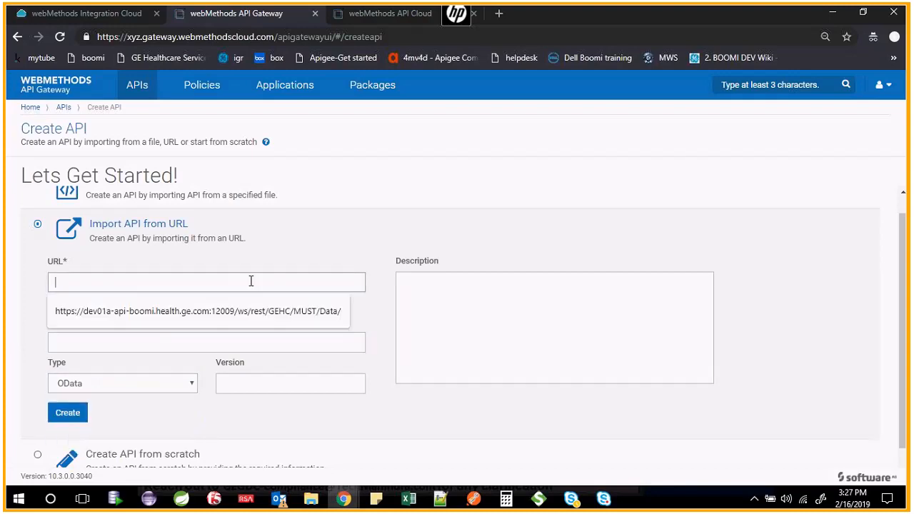
scroll(125, 391, down, 1)
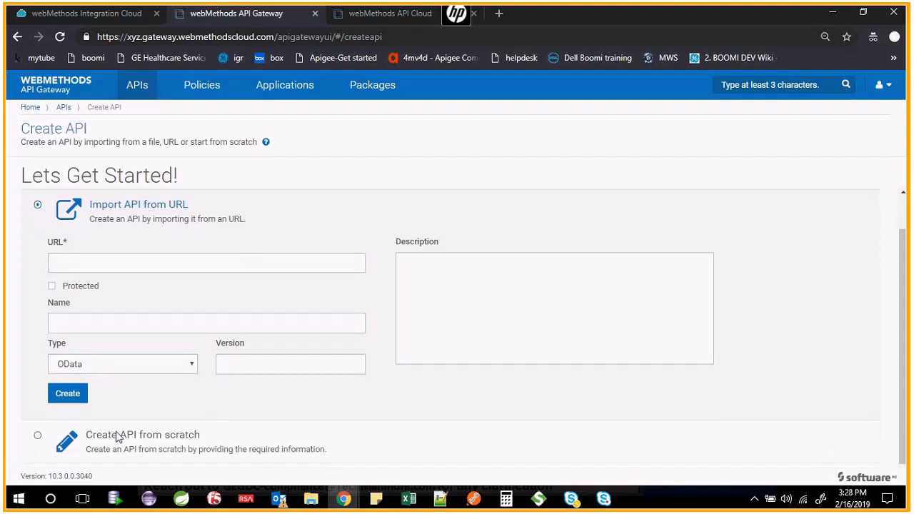
Open the form for creating a REST API from scratch, view its basic information fields, and cancel it.
scroll(97, 382, up, 2)
scroll(97, 382, down, 1)
double_click(104, 435)
click(198, 437)
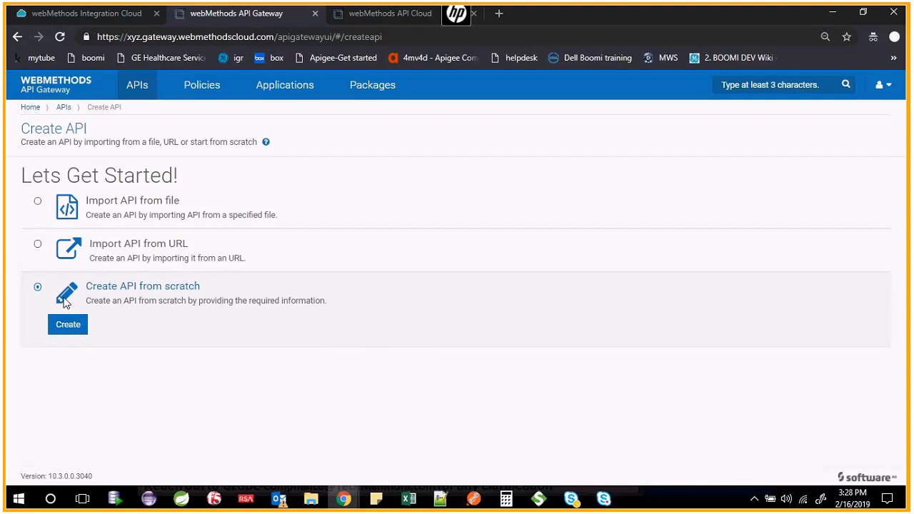
click(68, 327)
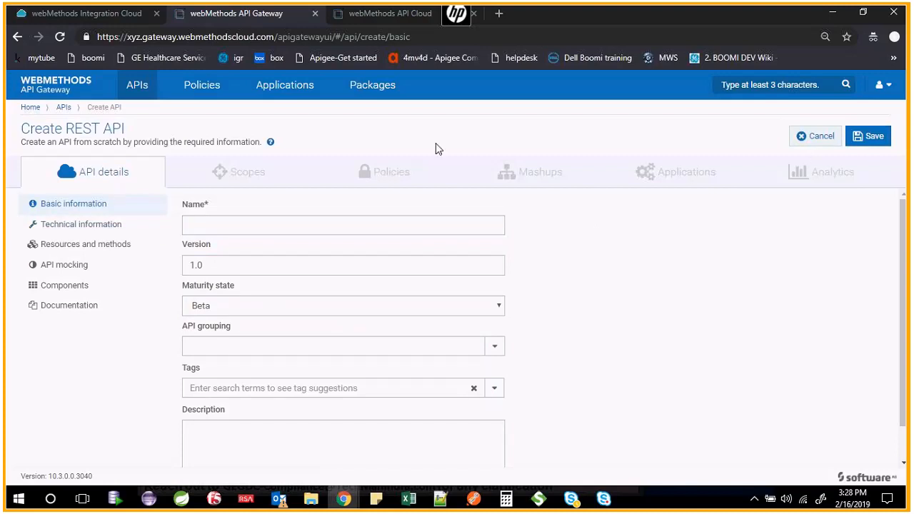
click(817, 137)
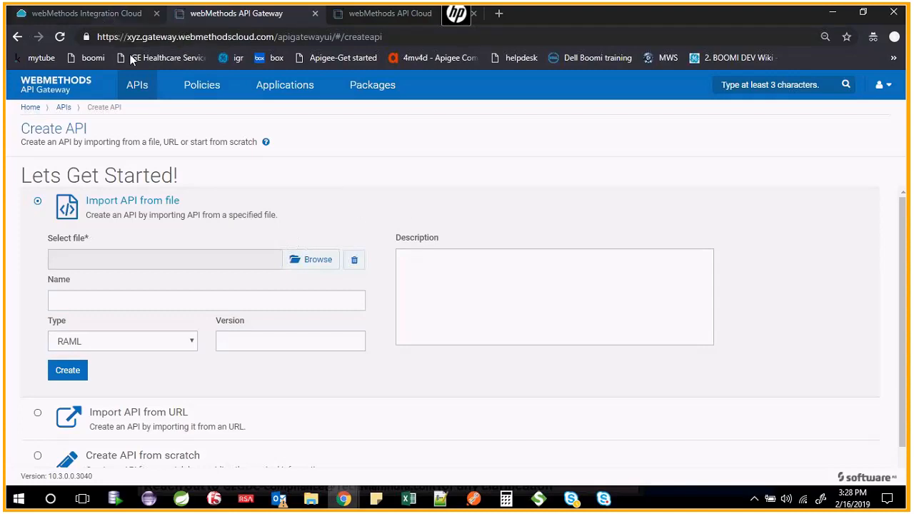
Download the Swagger definition of PO_Sample_Api from Integration Cloud as a JSON file.
click(93, 16)
scroll(207, 271, up, 1)
click(178, 184)
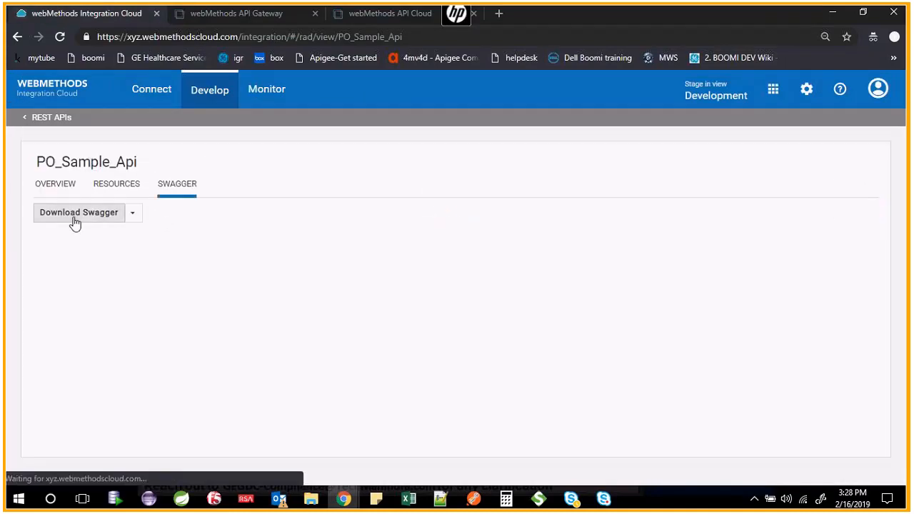
click(132, 213)
click(65, 240)
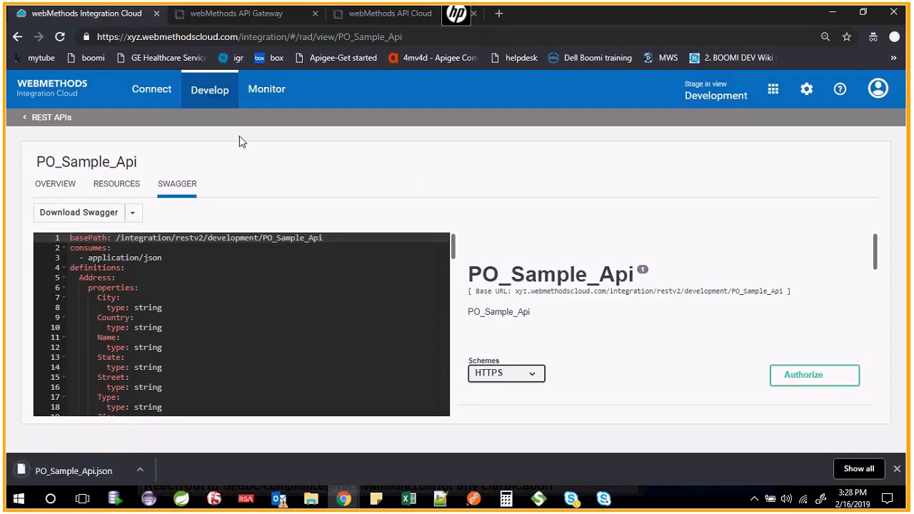
In webMethods API Gateway, create an API by importing the file PO_Sample_Api.json with the type Swagger.
click(236, 13)
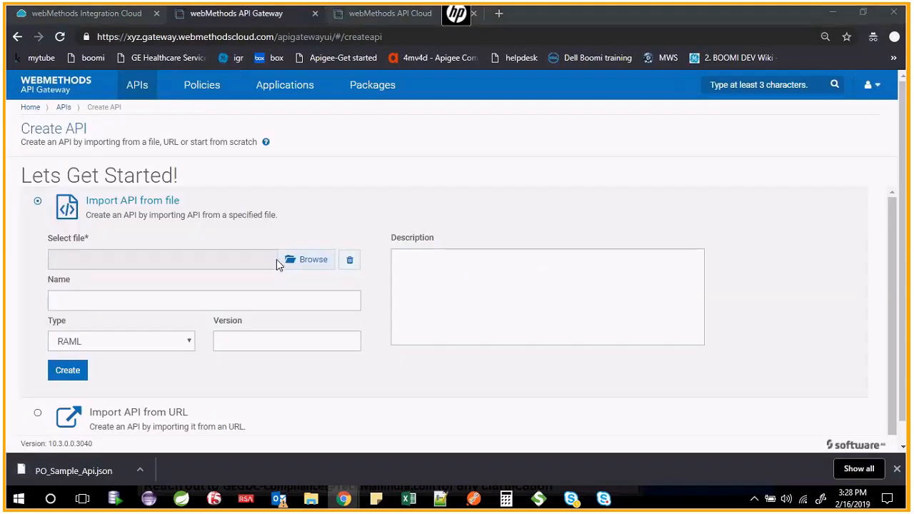
click(278, 260)
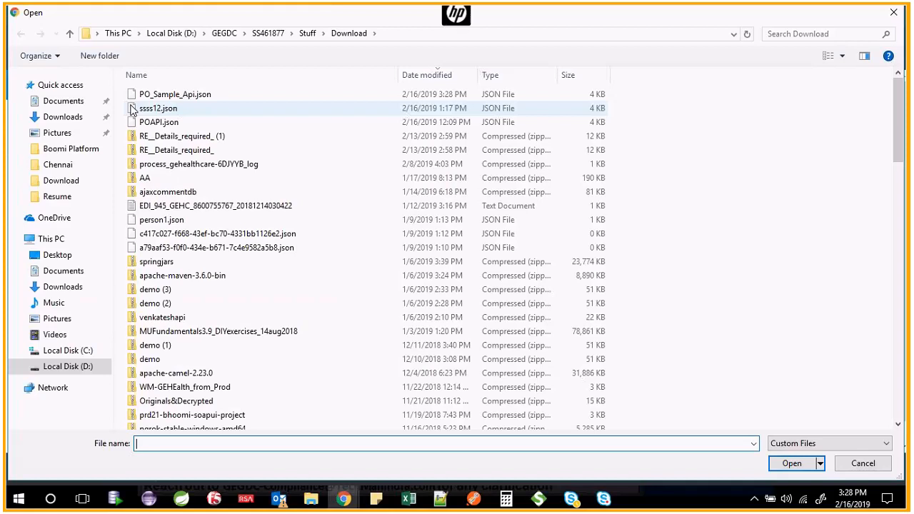
double_click(140, 94)
click(215, 301)
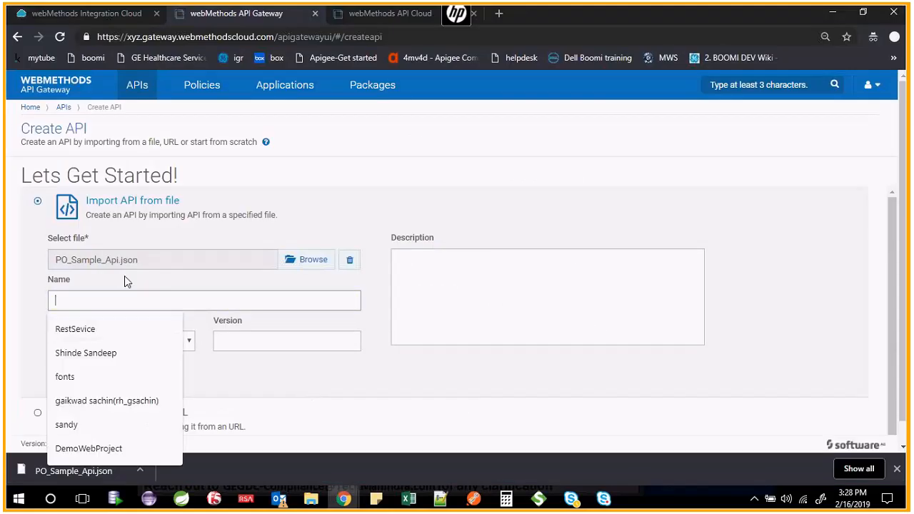
click(255, 383)
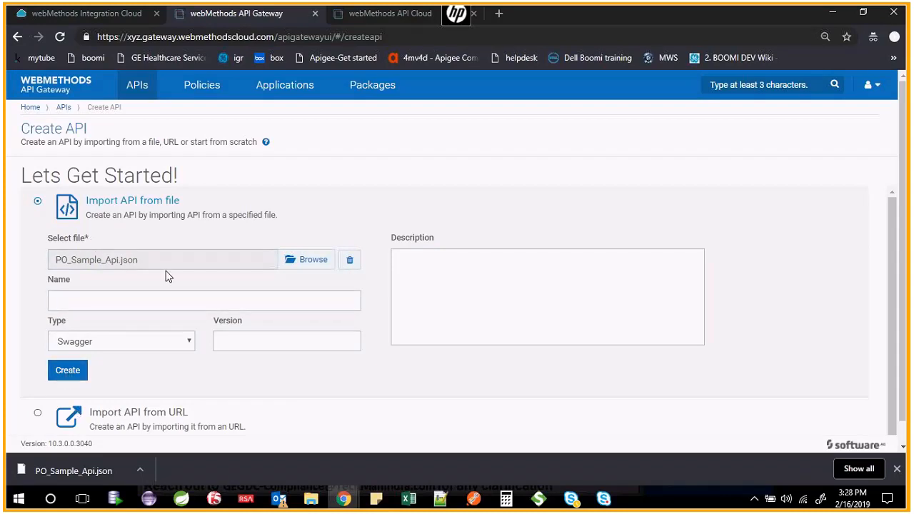
click(72, 370)
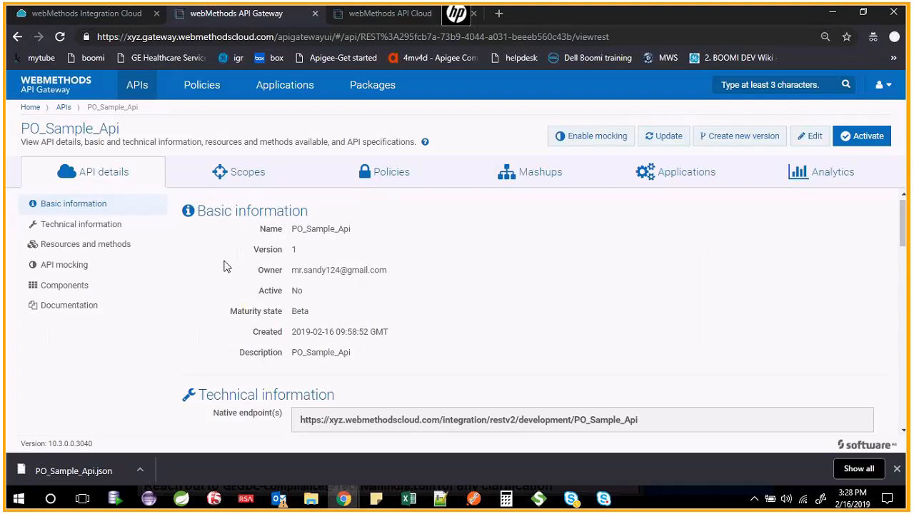
Examine the basic information, native endpoint and service registry display name of the imported PO_Sample_Api.
double_click(322, 270)
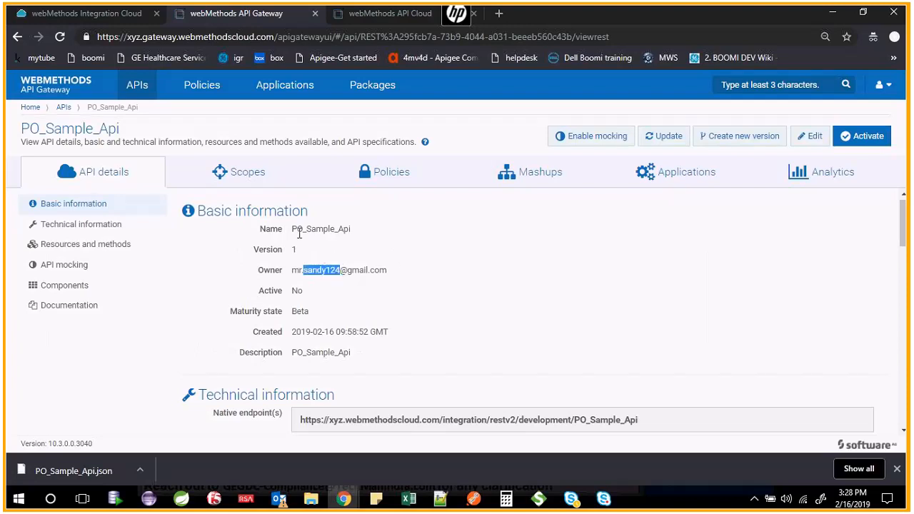
click(300, 234)
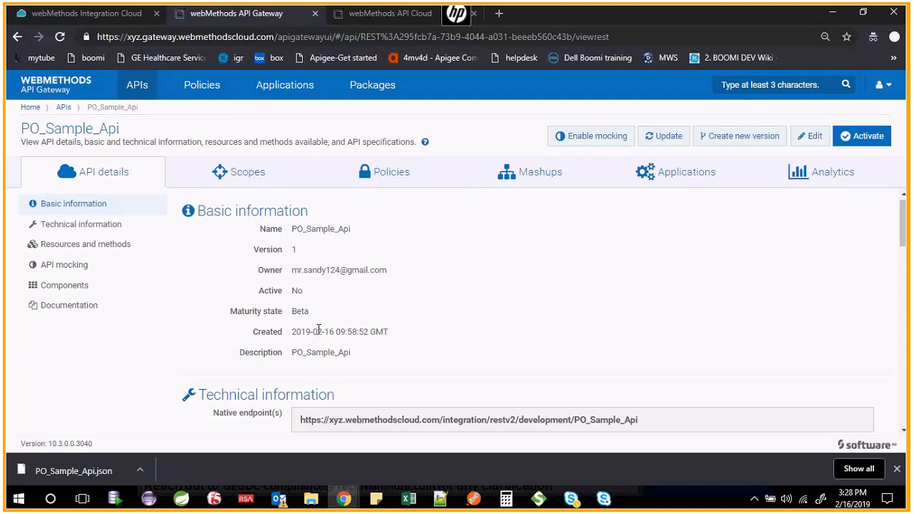
scroll(335, 350, down, 3)
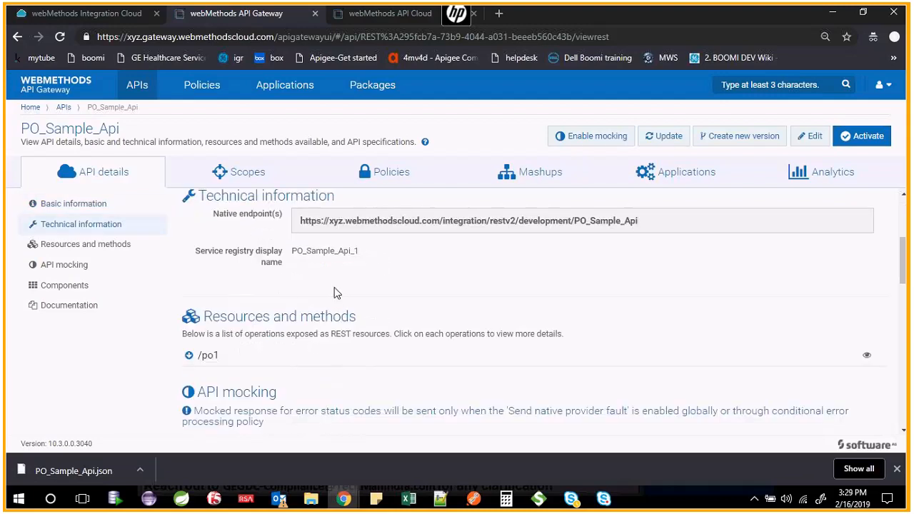
scroll(329, 300, up, 2)
drag(700, 361, 302, 374)
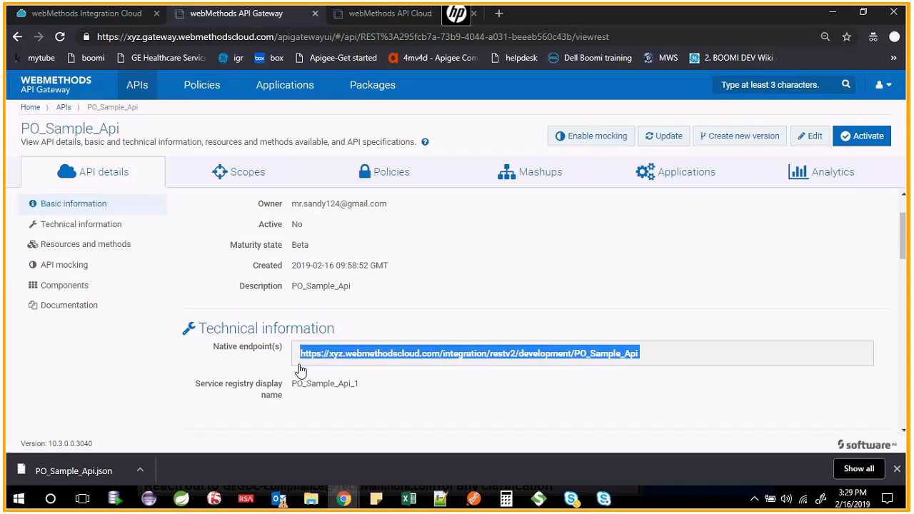
click(490, 306)
scroll(398, 354, down, 2)
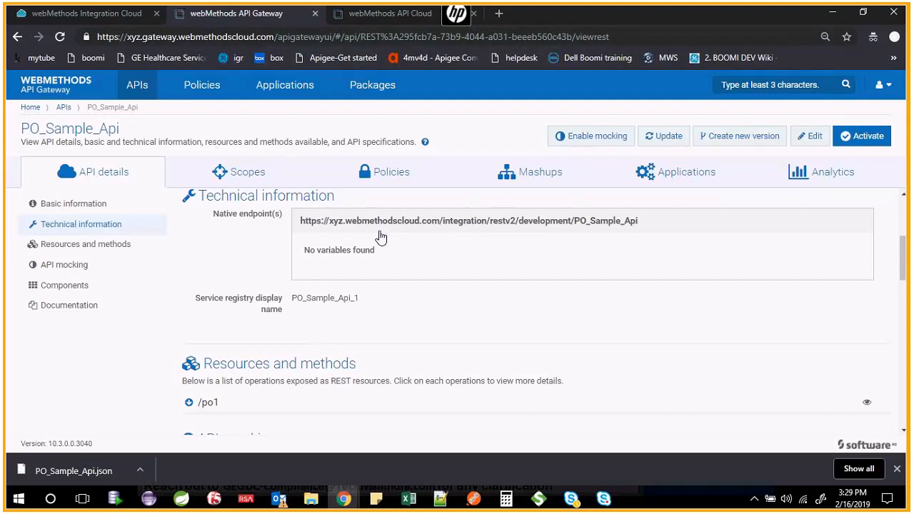
scroll(202, 351, up, 3)
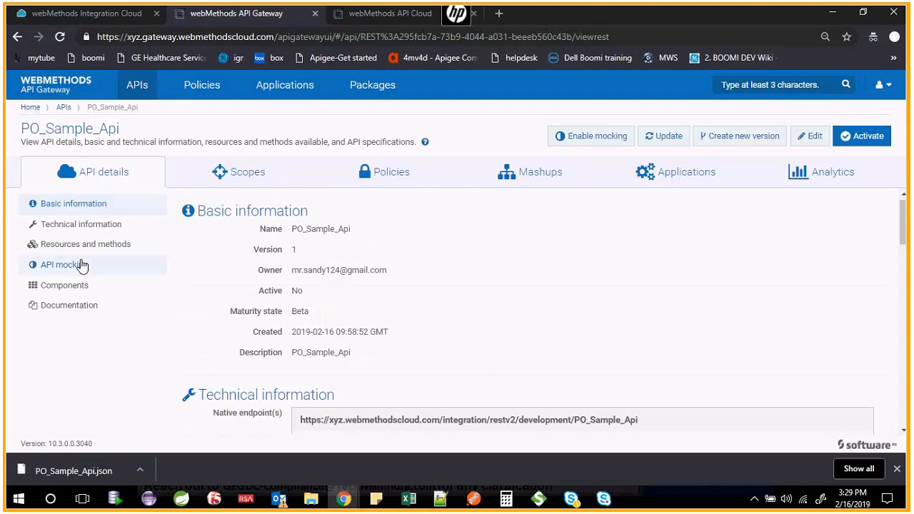
Examine the POST method of the /po1 resource, including its parameters, responses and PurchaseOrder request schema.
click(84, 246)
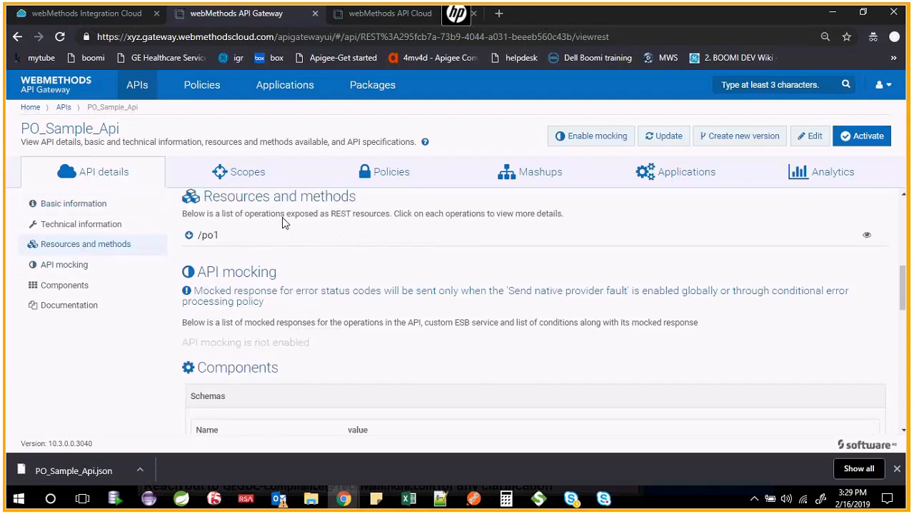
click(260, 248)
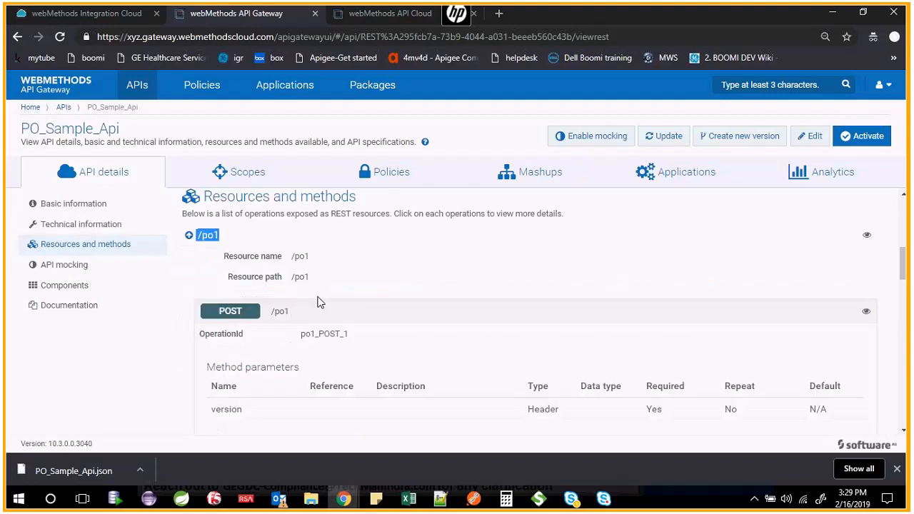
scroll(464, 371, down, 1)
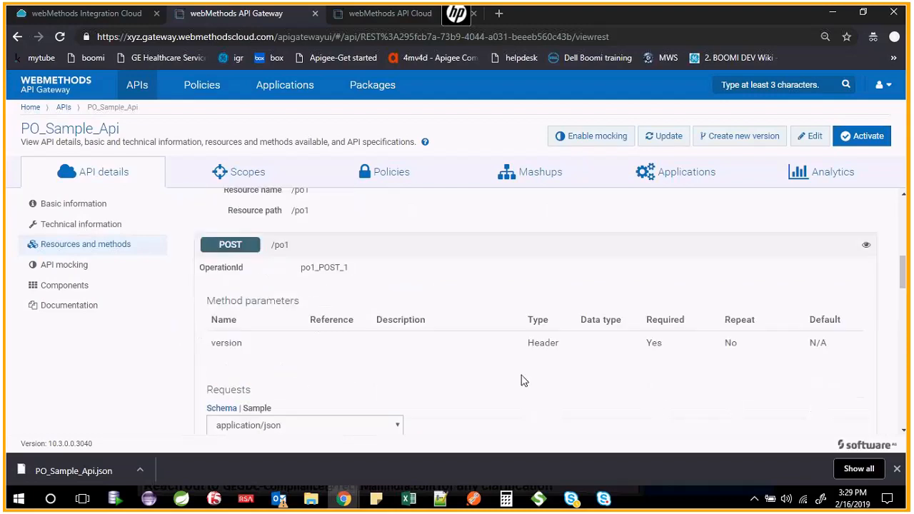
scroll(364, 379, down, 2)
scroll(364, 366, up, 1)
scroll(314, 332, down, 1)
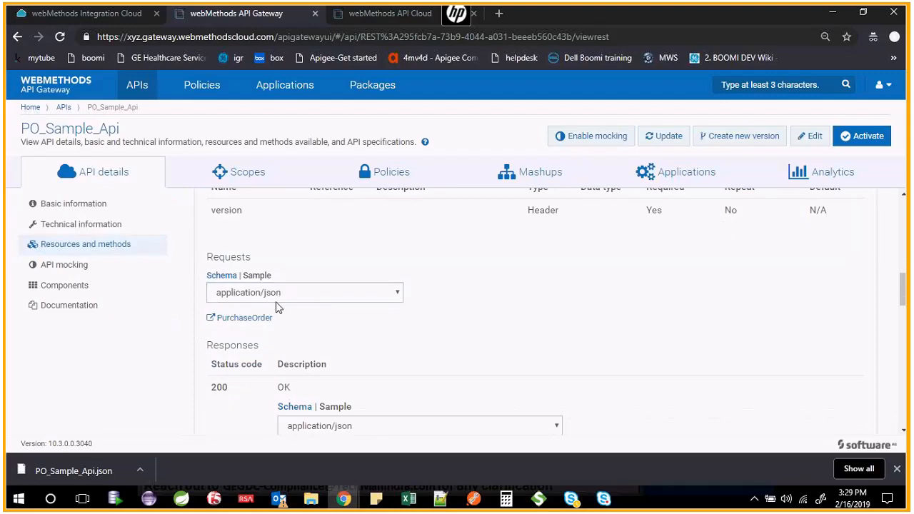
scroll(303, 298, down, 3)
scroll(292, 240, up, 2)
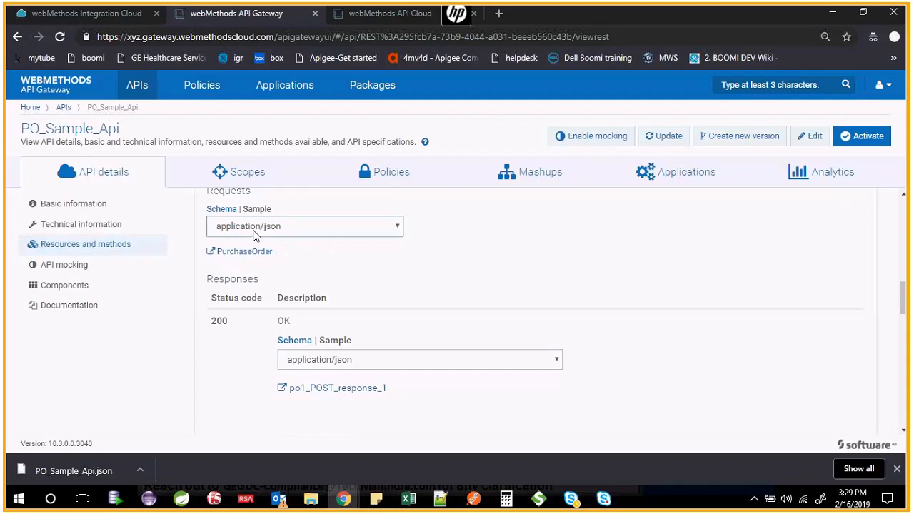
click(255, 252)
scroll(243, 286, down, 1)
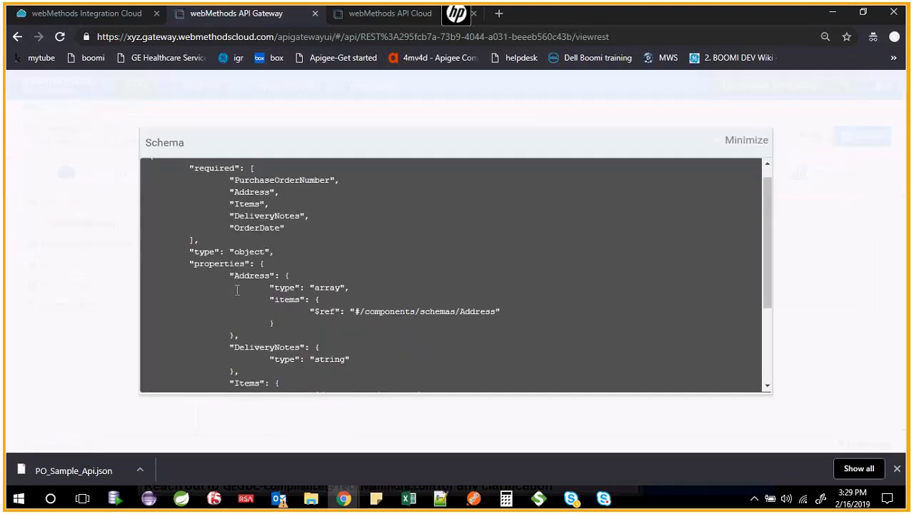
scroll(239, 304, down, 1)
scroll(240, 316, up, 3)
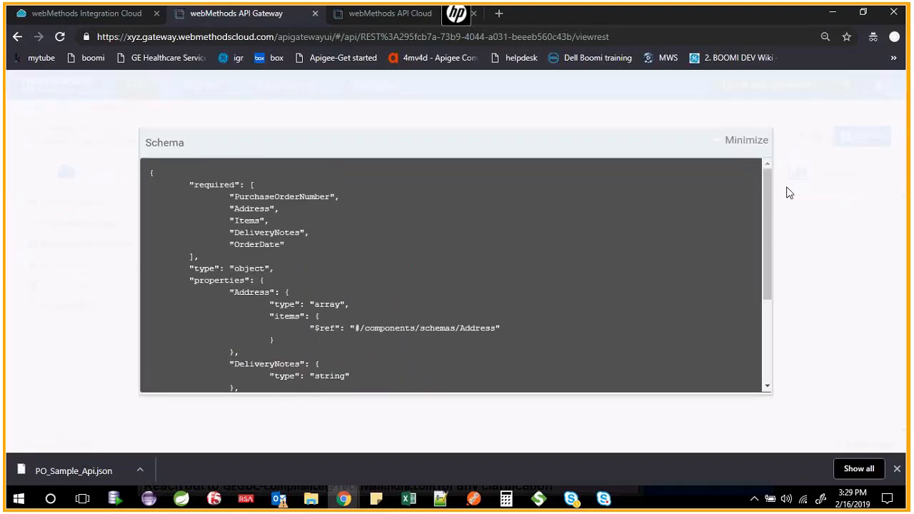
click(759, 147)
Look through the API mocking section and the component schemas of PO_Sample_Api.
scroll(326, 364, down, 5)
scroll(326, 364, up, 2)
scroll(192, 317, down, 1)
scroll(228, 350, down, 2)
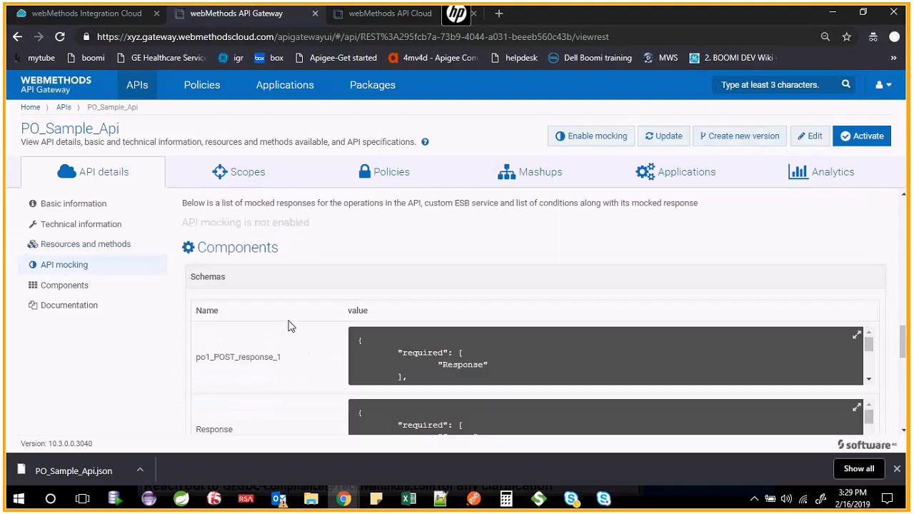
scroll(279, 369, down, 4)
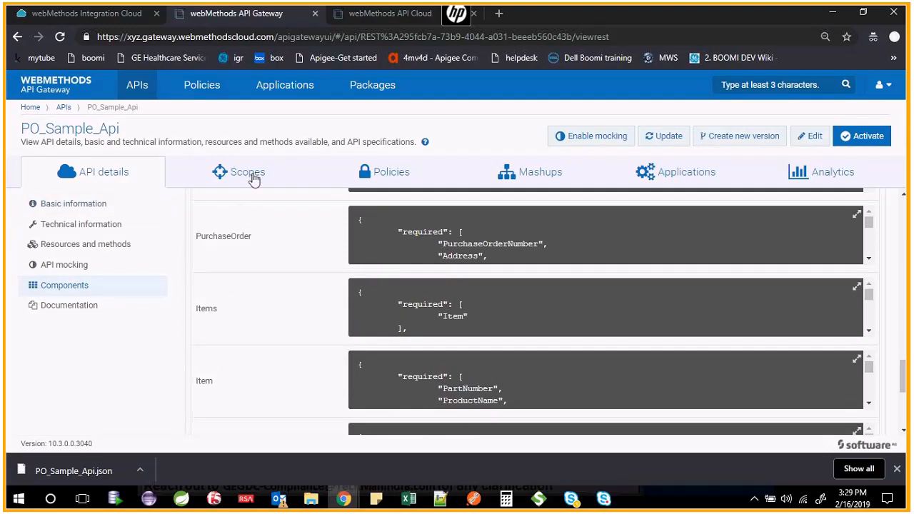
Open the policies of PO_Sample_Api, look over the policy catalog, and put the API into edit mode.
click(388, 173)
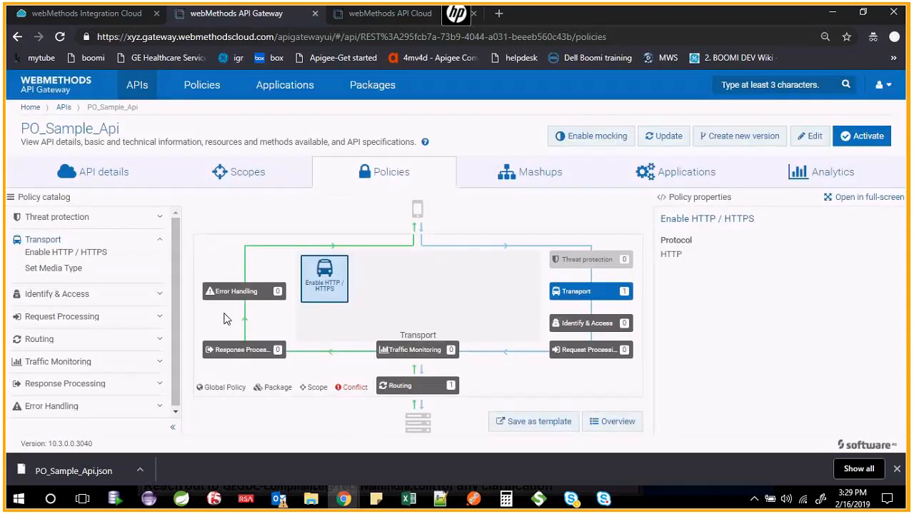
drag(177, 286, 177, 297)
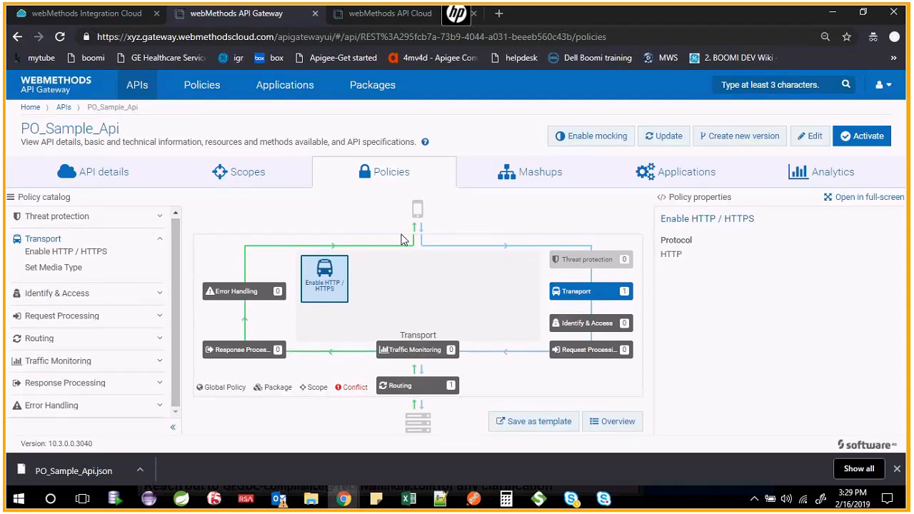
click(808, 138)
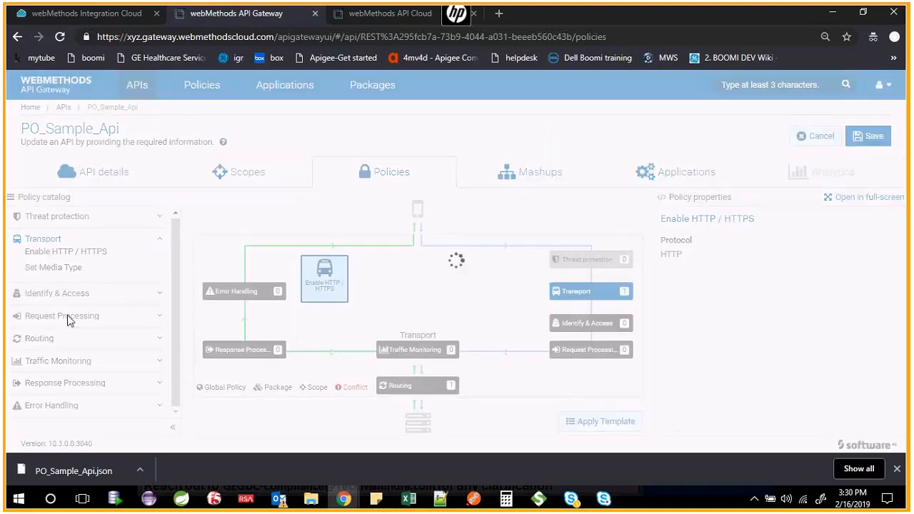
Add the Identify & Authorize Application policy under Identify & Access, review its identification types, and remove it.
click(574, 327)
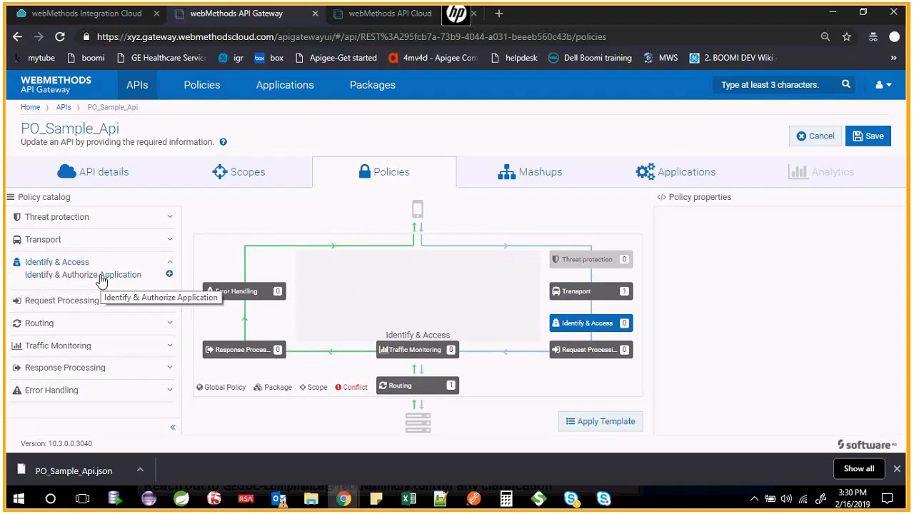
drag(100, 281, 326, 282)
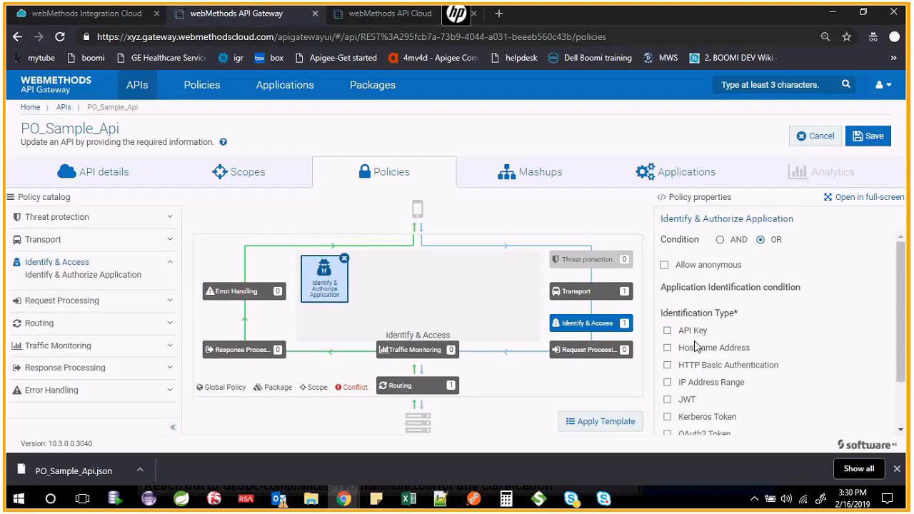
scroll(696, 346, down, 2)
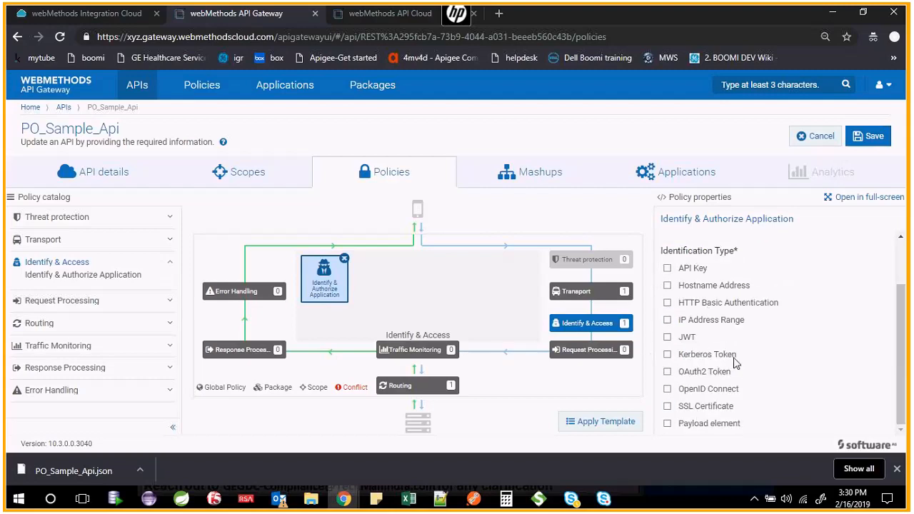
click(344, 260)
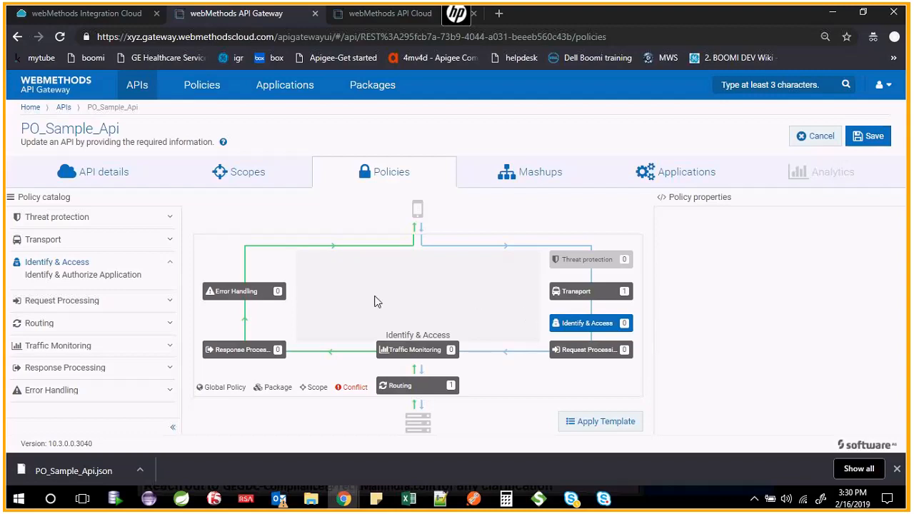
Enable HTTPS alongside HTTP in the Transport policy, check the application and basic information settings, and save the API.
click(52, 243)
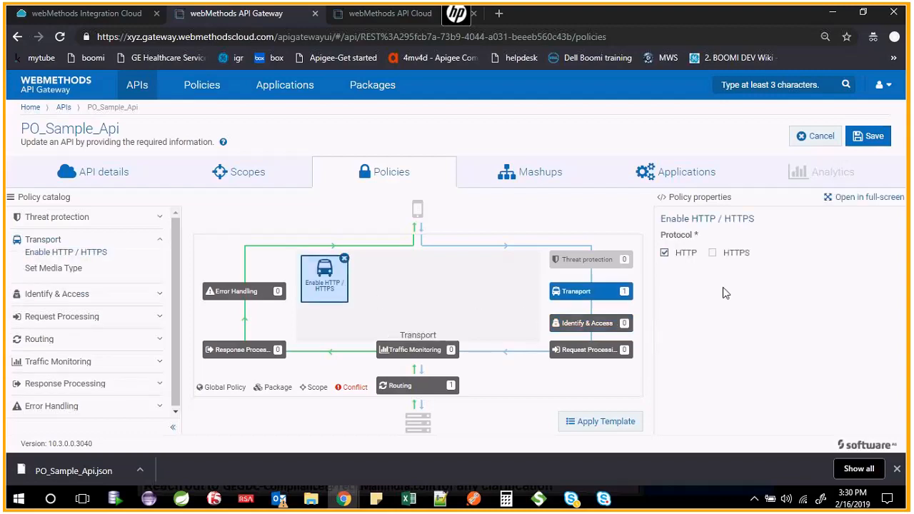
click(713, 253)
click(685, 178)
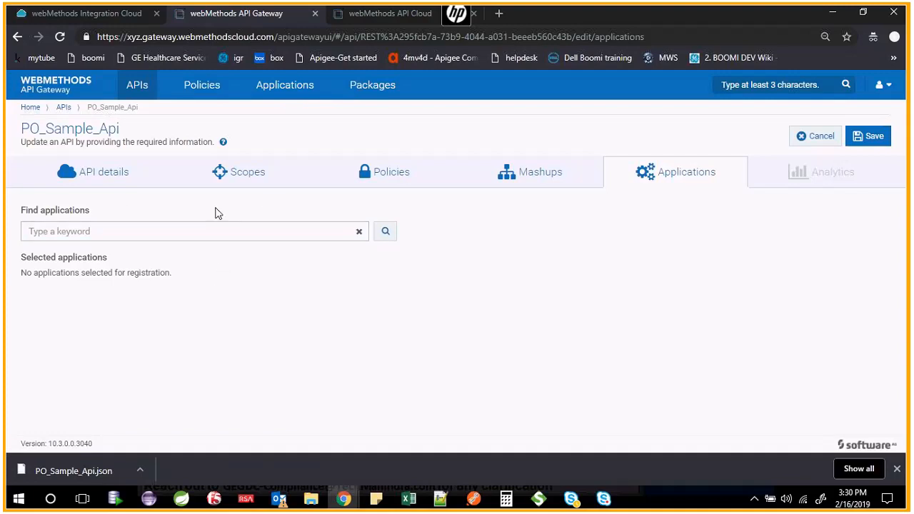
click(100, 179)
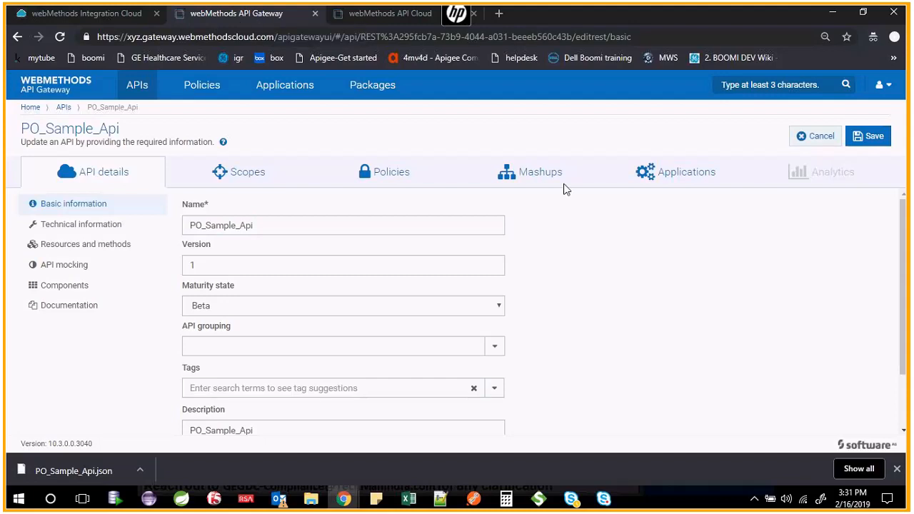
click(870, 145)
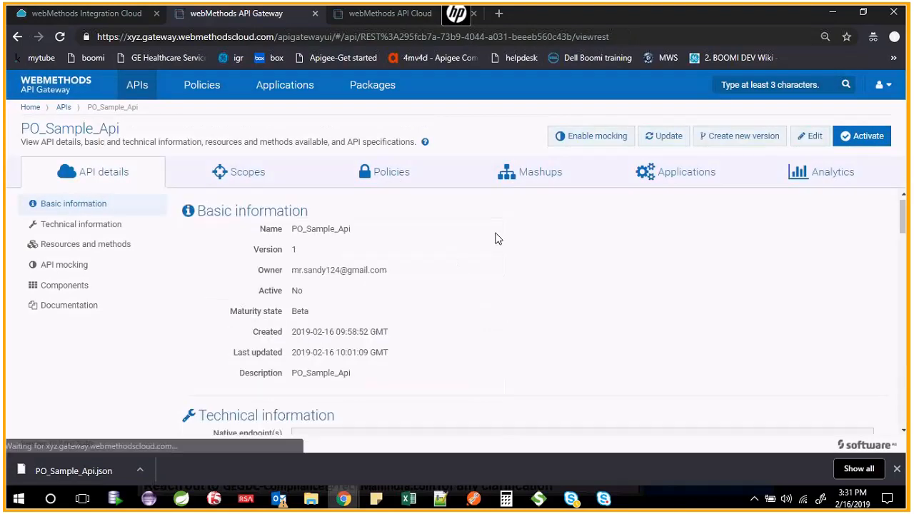
Check the saved transport protocols in the policies of PO_Sample_Api and activate the API.
click(390, 172)
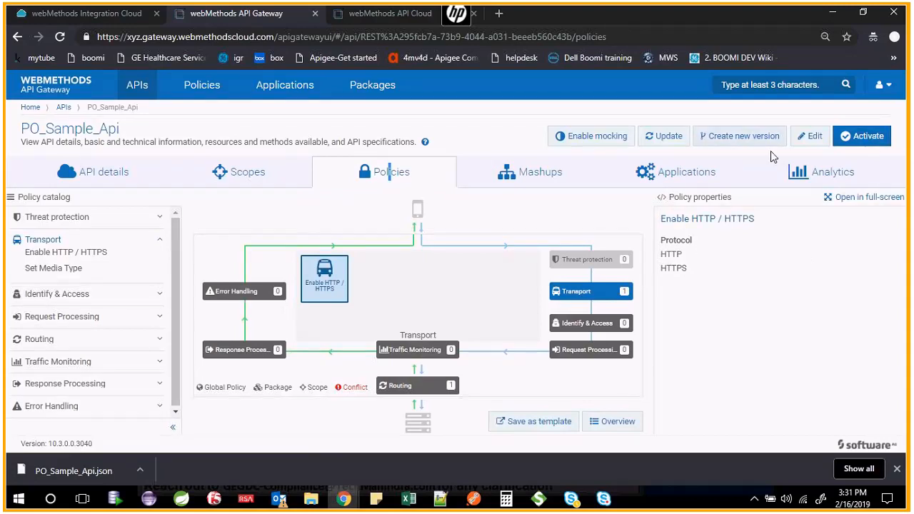
click(865, 141)
click(350, 170)
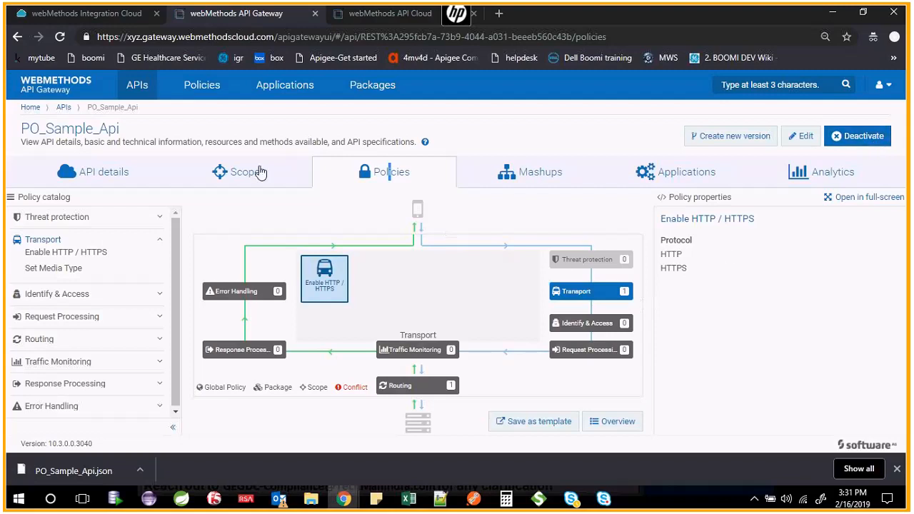
Review the technical information of PO_Sample_Api with its native and gateway endpoints, and glance at its Swagger definition in Integration Cloud.
click(137, 84)
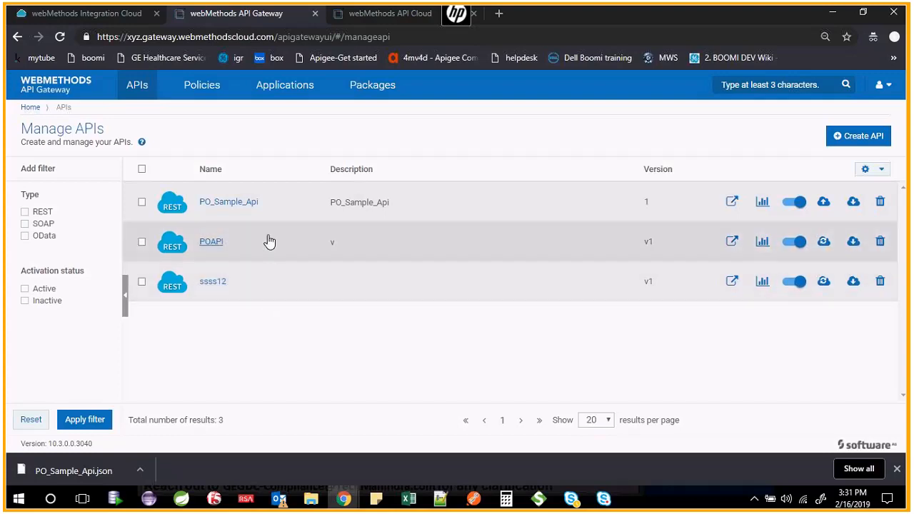
click(224, 203)
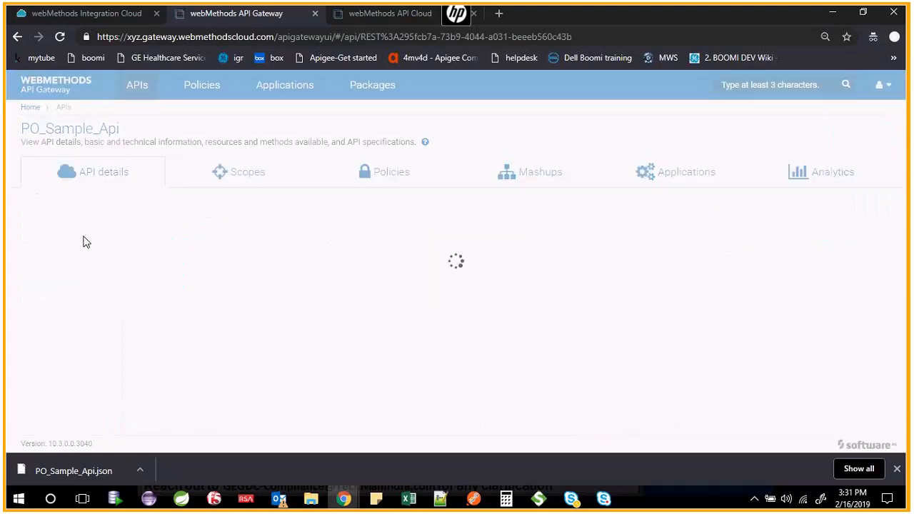
scroll(326, 320, down, 8)
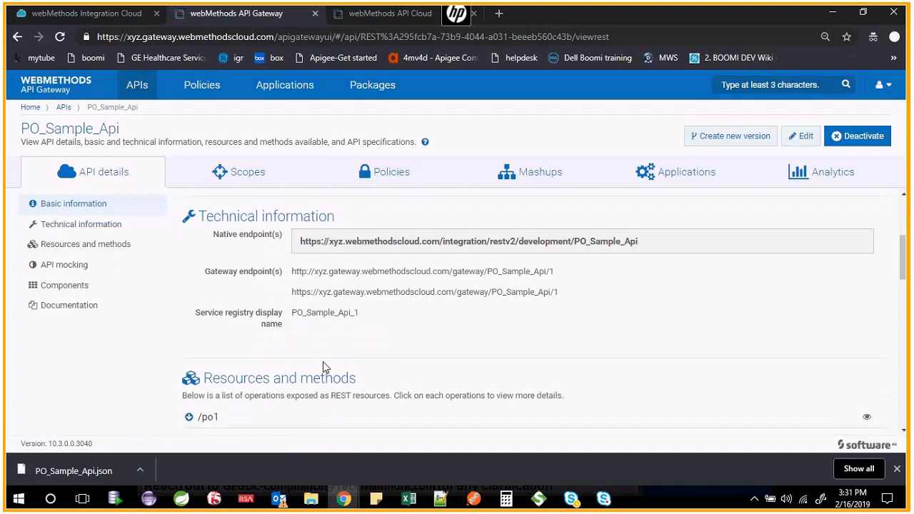
scroll(302, 343, up, 4)
click(64, 107)
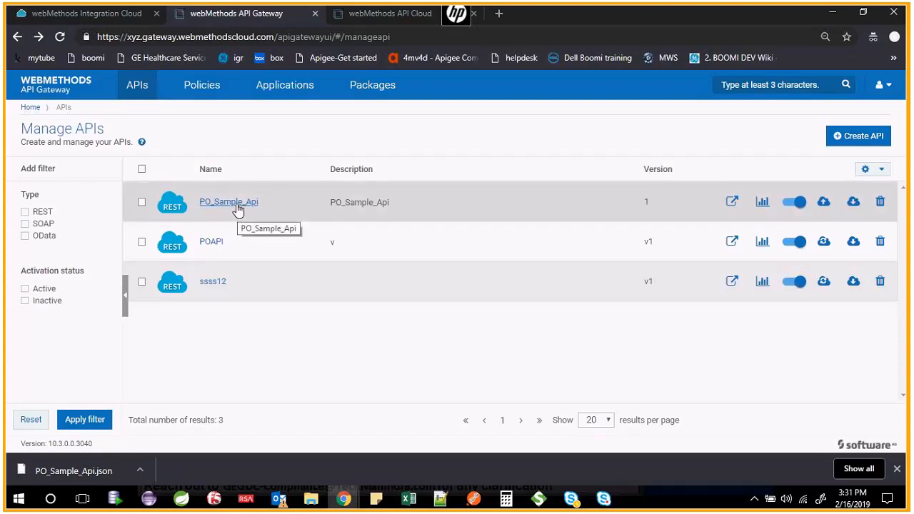
click(97, 13)
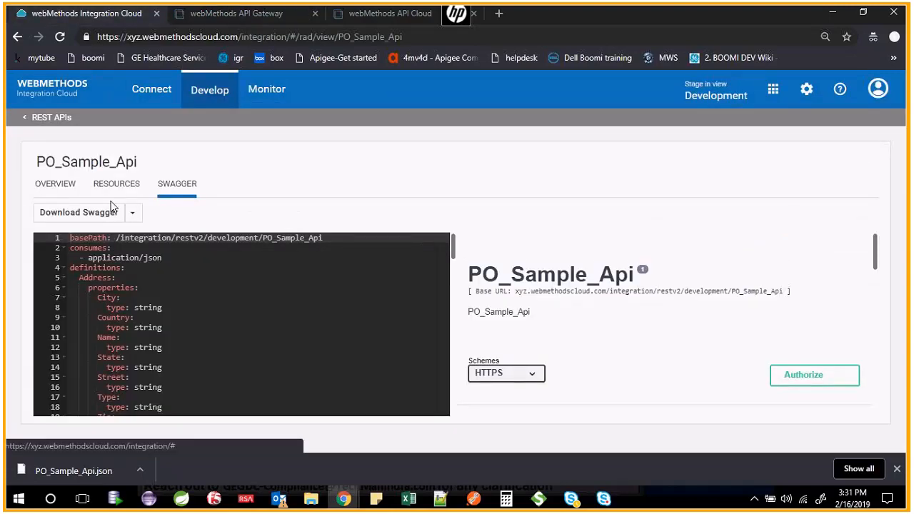
click(236, 12)
Copy the HTTPS gateway endpoint of PO_Sample_Api and set it as the POST request URL in Postman.
click(230, 202)
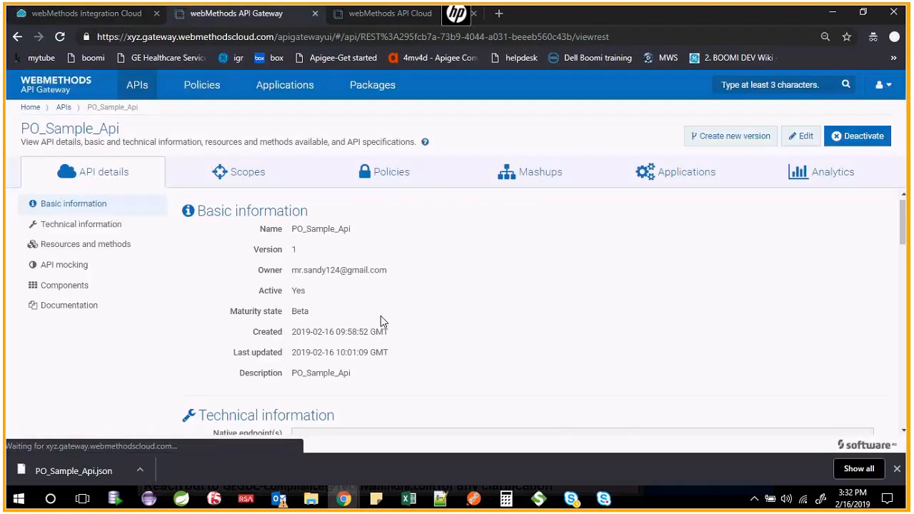
scroll(382, 317, down, 3)
drag(292, 271, 554, 273)
double_click(299, 274)
double_click(304, 293)
click(594, 303)
drag(554, 272, 524, 294)
click(290, 292)
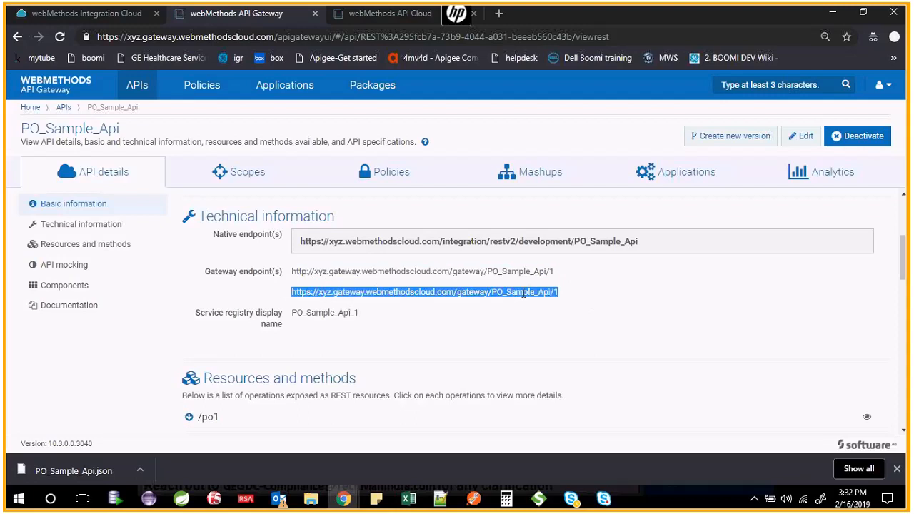
right_click(525, 293)
click(543, 300)
key(alt+Tab)
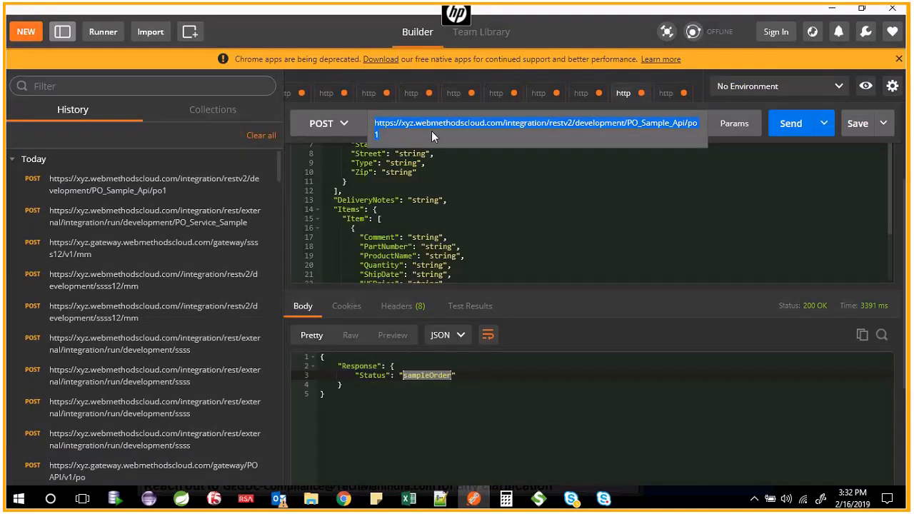
key(ctrl+v)
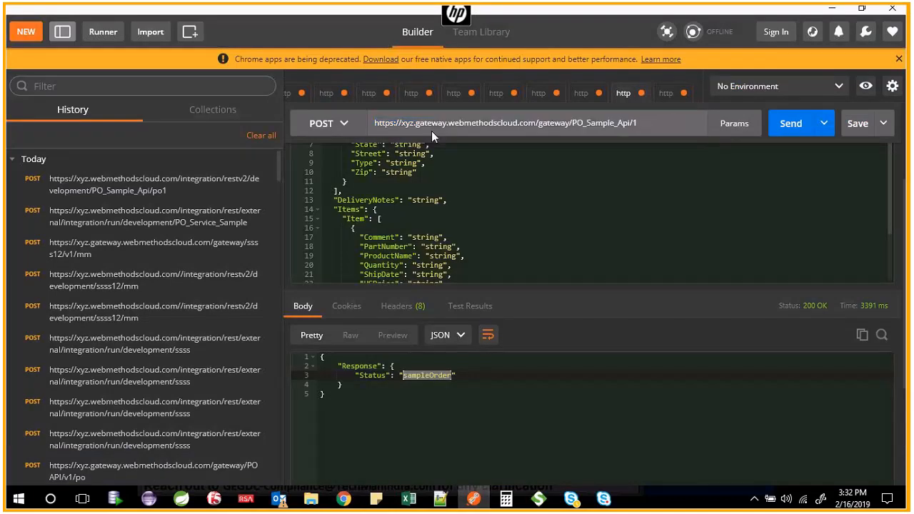
Copy the /po1 resource path from the gateway's API details and append it to the Postman request URL.
key(alt+Tab)
click(457, 307)
scroll(217, 332, down, 2)
drag(233, 290, 197, 290)
key(alt+Tab)
key(ctrl+v)
scroll(474, 227, up, 3)
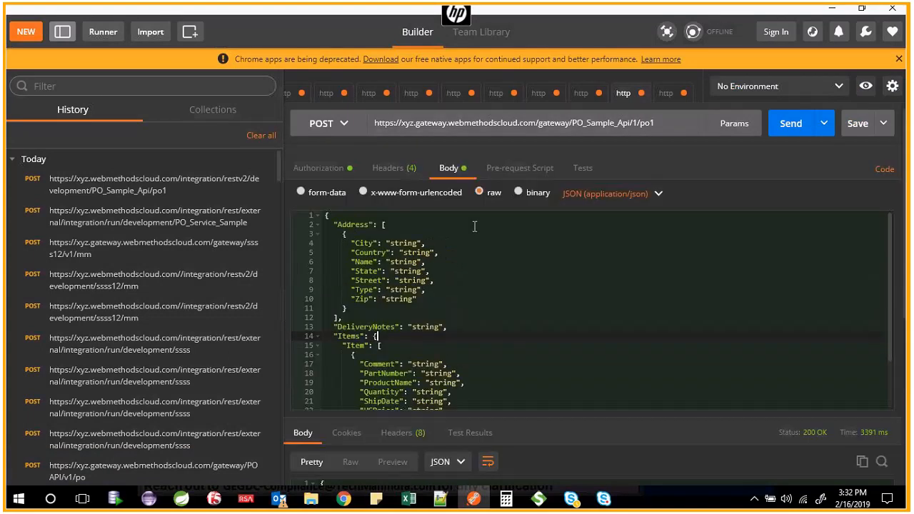
Check the headers, JSON body and gateway URL of the POST request.
click(399, 155)
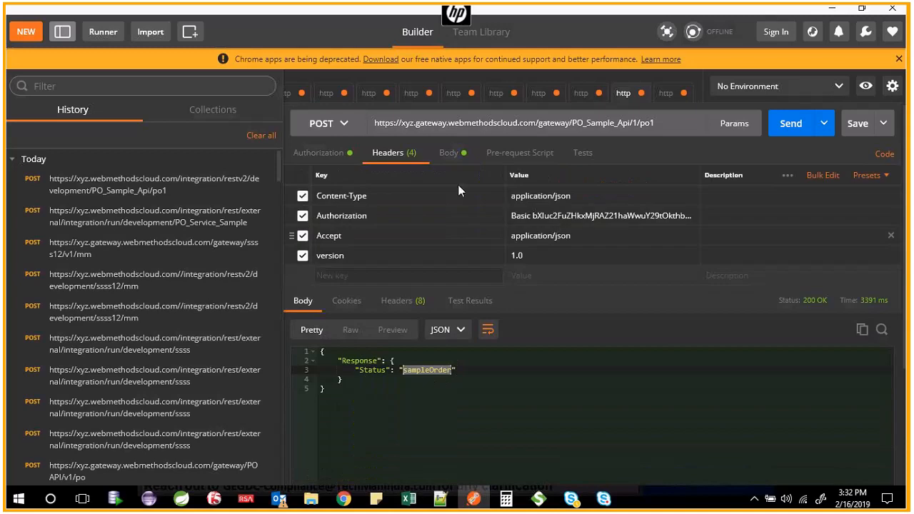
click(450, 157)
click(538, 122)
double_click(551, 122)
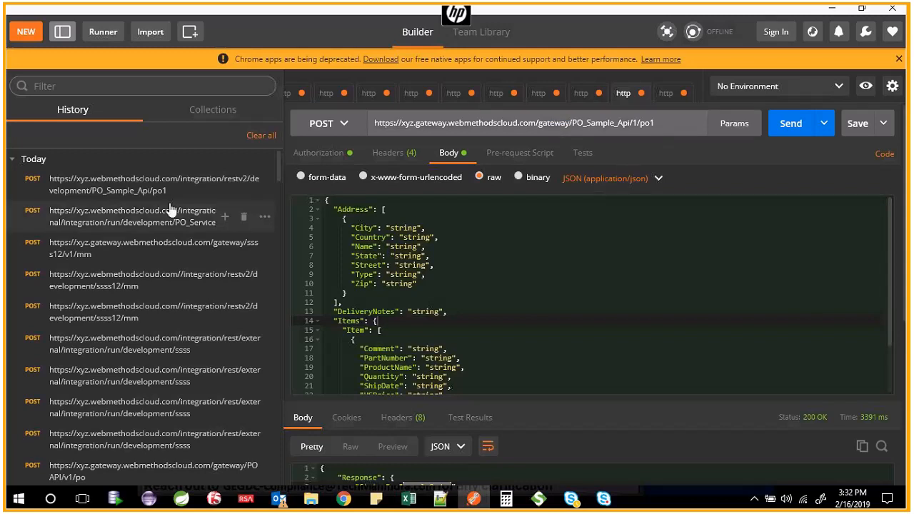
Send the POST request to the gateway endpoint and compare the response status value with the purchase order number in the body.
click(789, 123)
scroll(549, 386, down, 1)
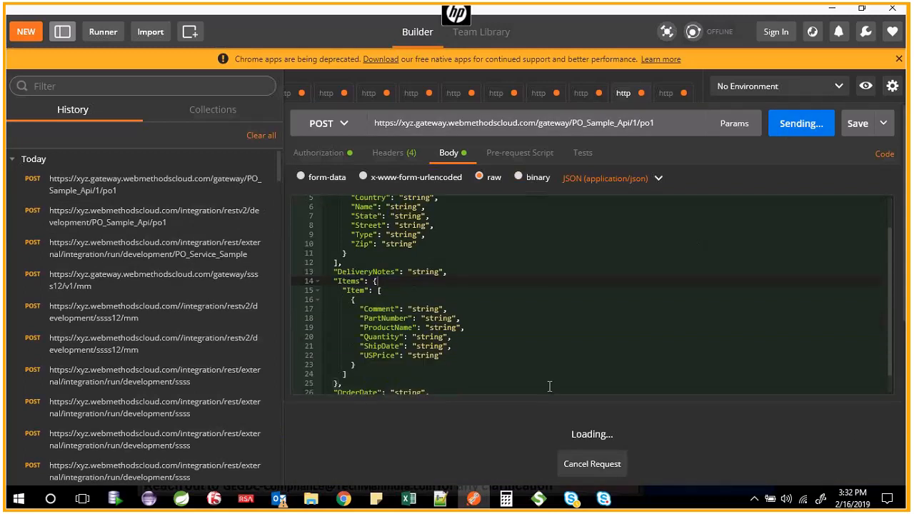
scroll(547, 409, down, 3)
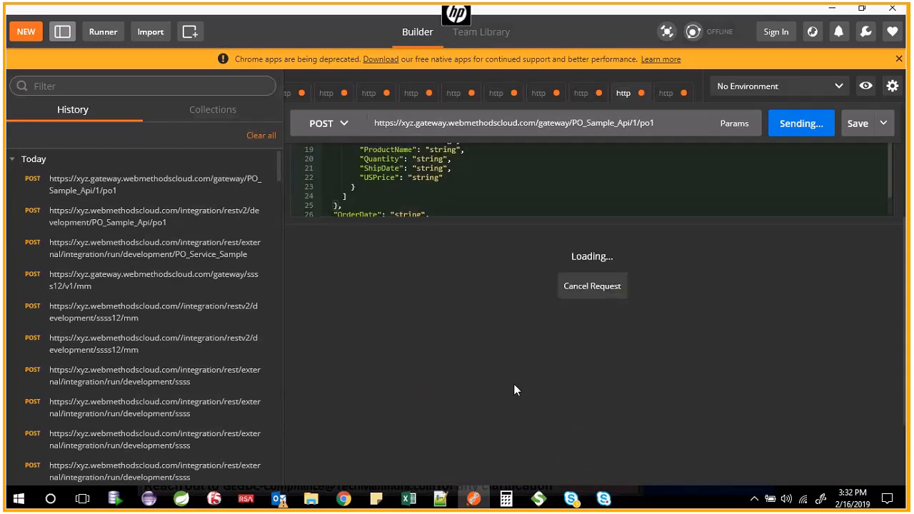
click(404, 351)
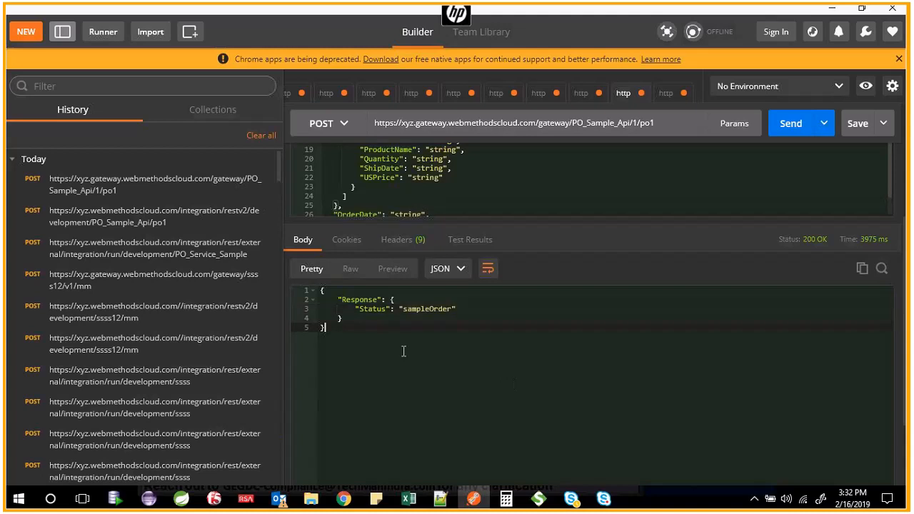
scroll(403, 351, up, 3)
double_click(428, 375)
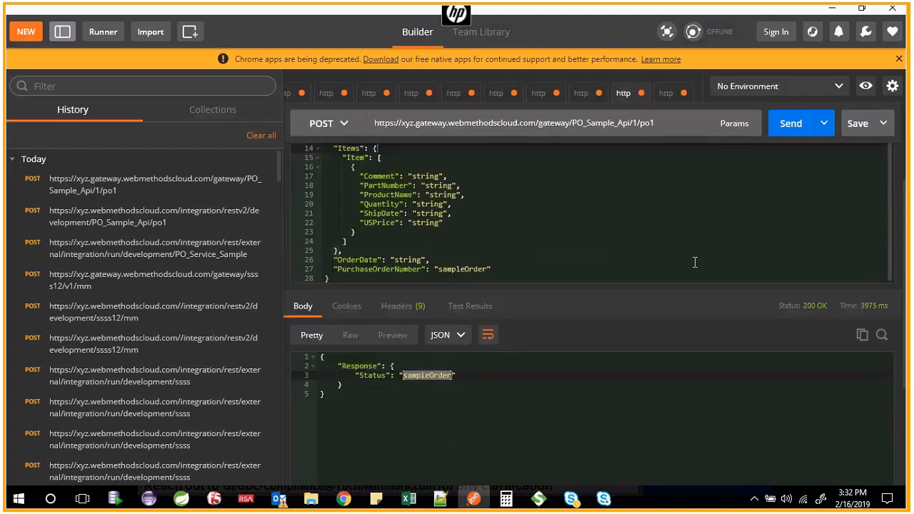
scroll(693, 259, up, 2)
Switch to the browser, compare the gateway's API list with the API Cloud gallery, and reload the gallery to look for PO_Sample_Api.
key(alt+Tab)
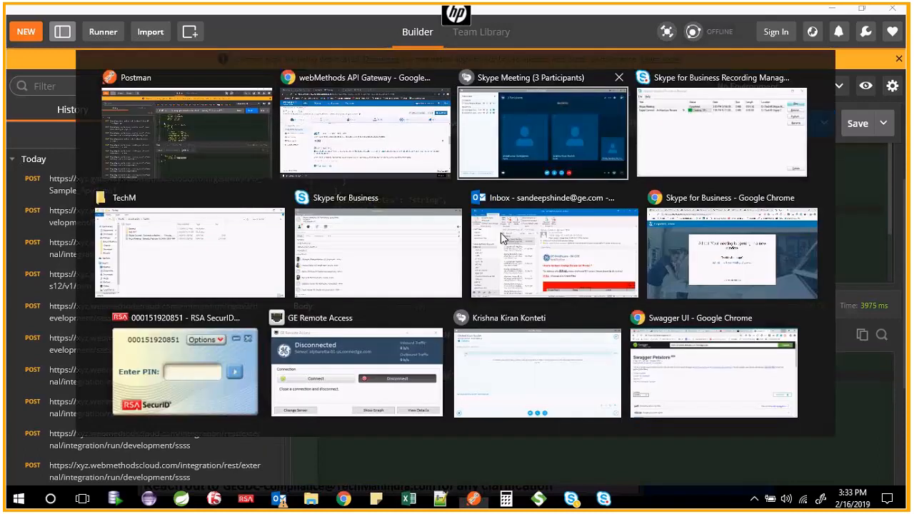
key(Escape)
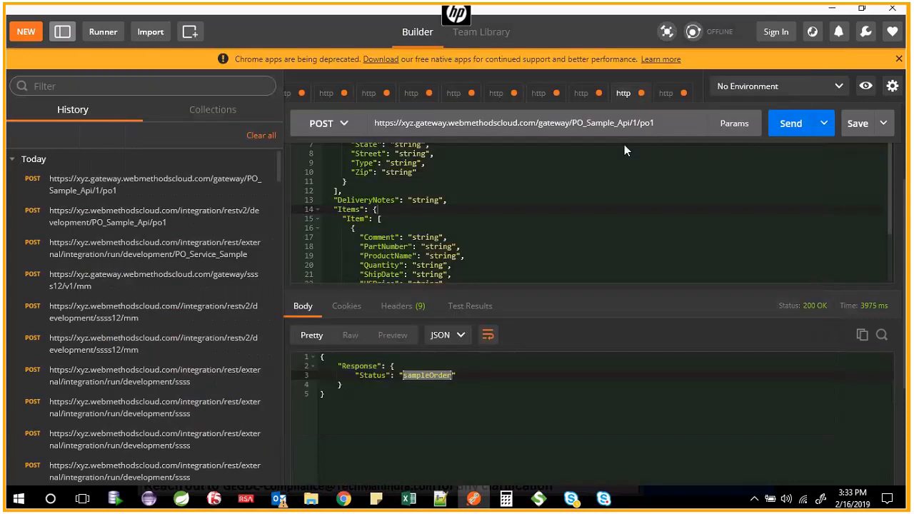
key(alt+Tab)
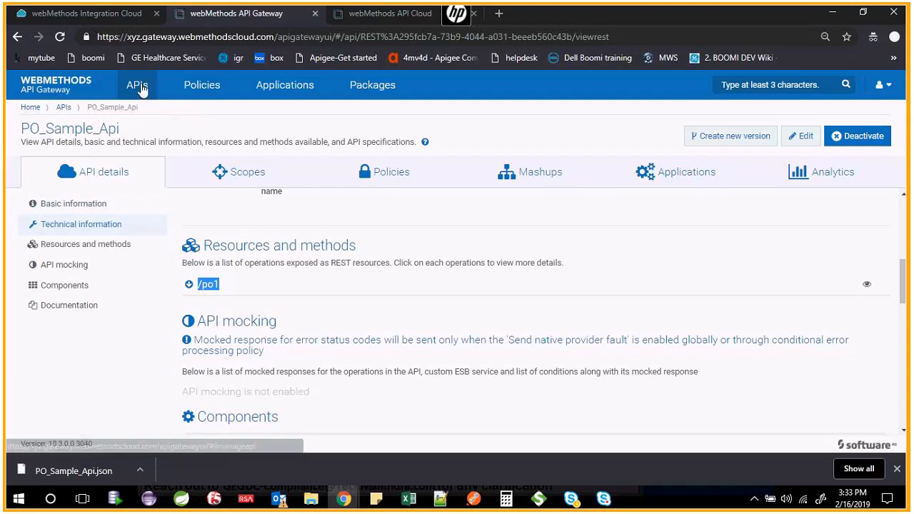
click(138, 85)
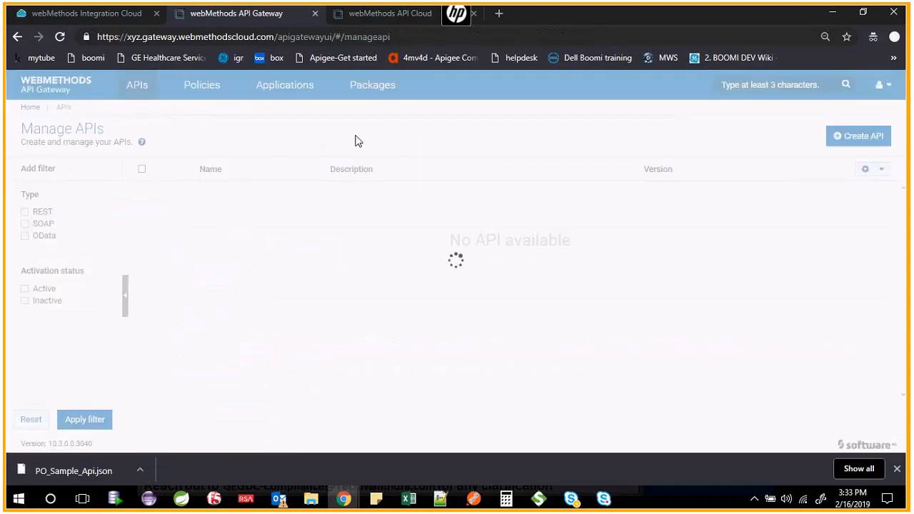
key(ctrl+Tab)
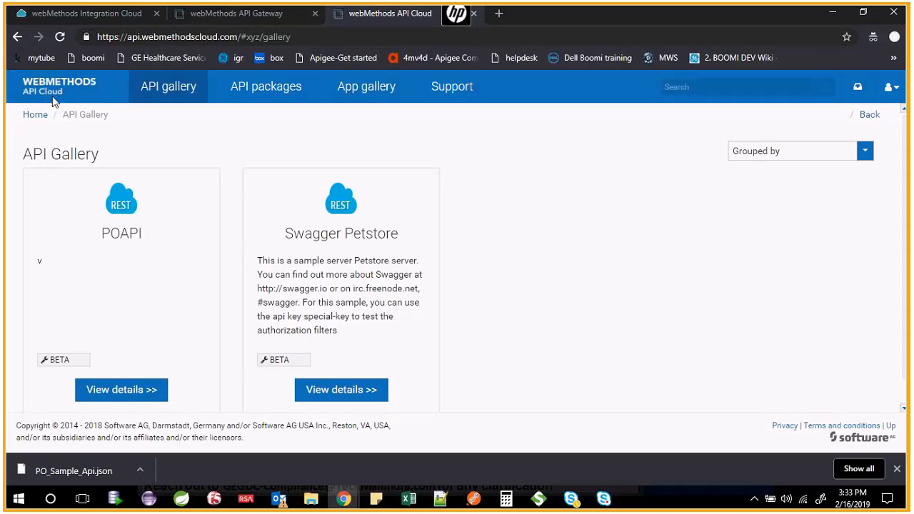
click(241, 15)
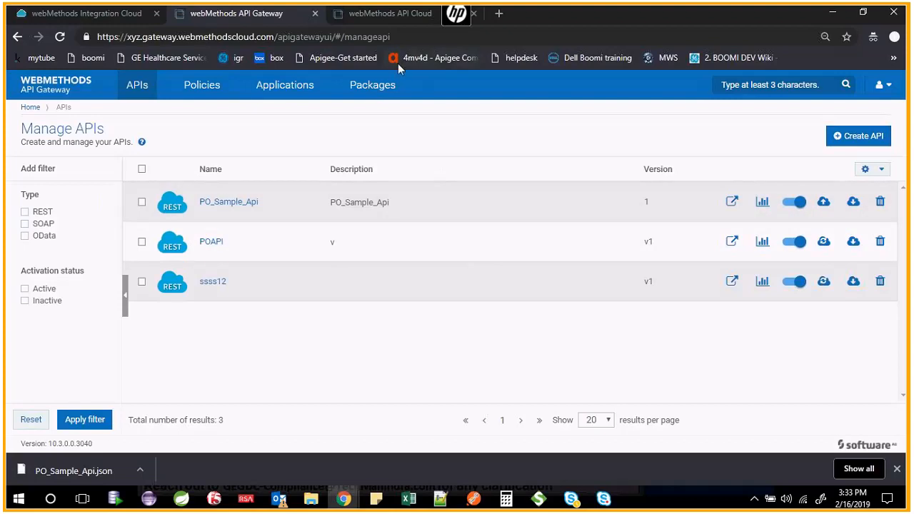
click(383, 14)
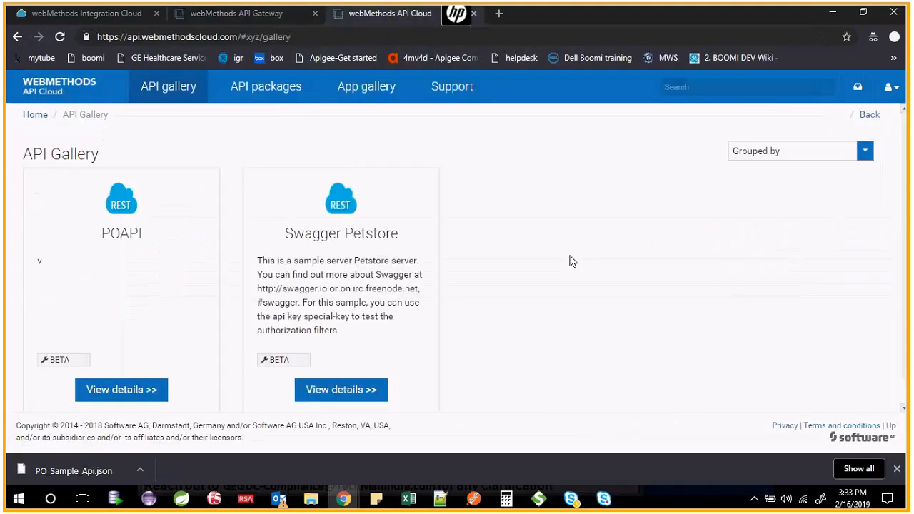
key(F5)
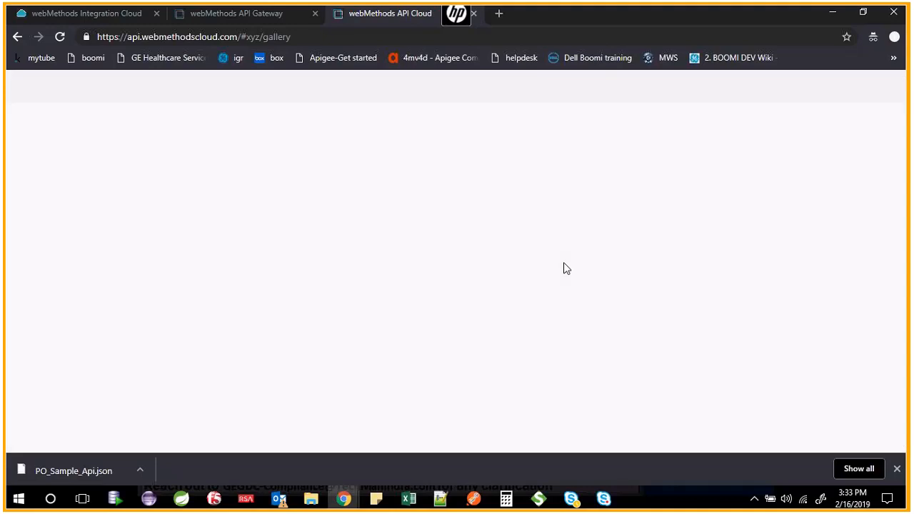
click(898, 469)
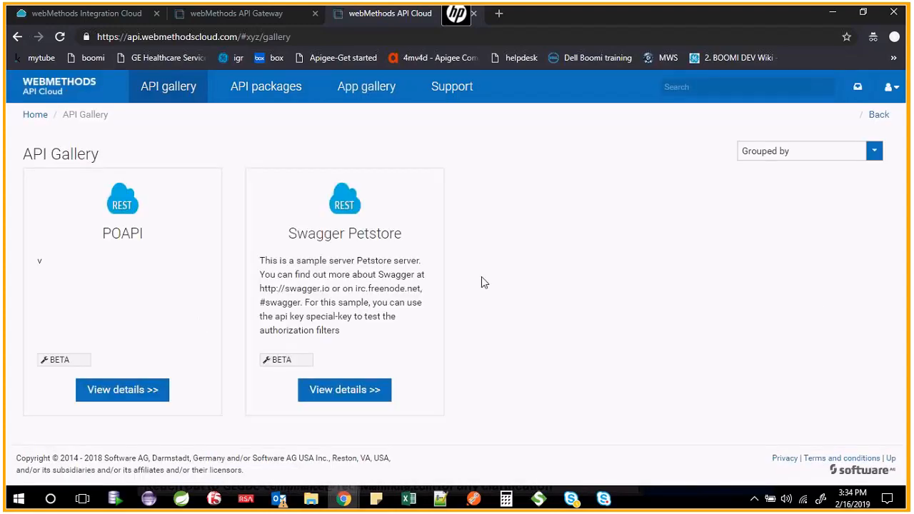
Publish PO_Sample_Api from API Gateway to the API Portal with both the HTTPS and HTTP endpoints for the Public Community.
click(255, 18)
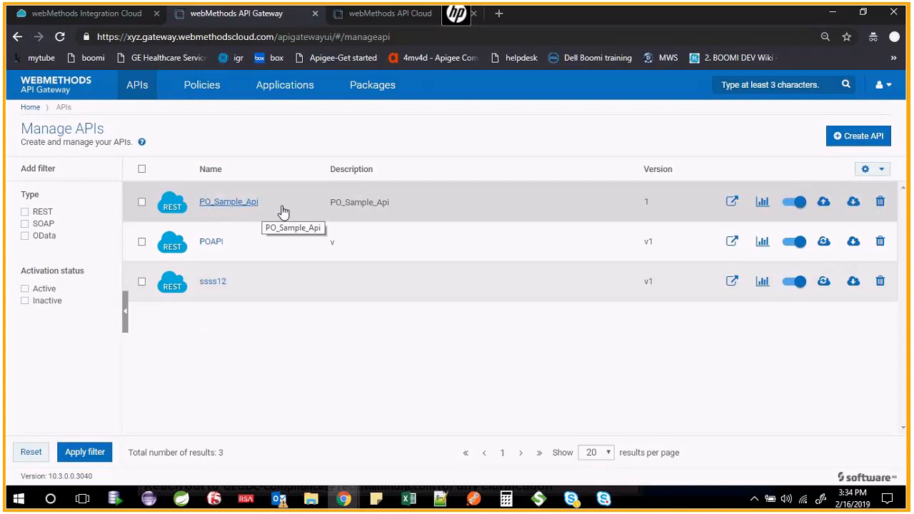
click(824, 203)
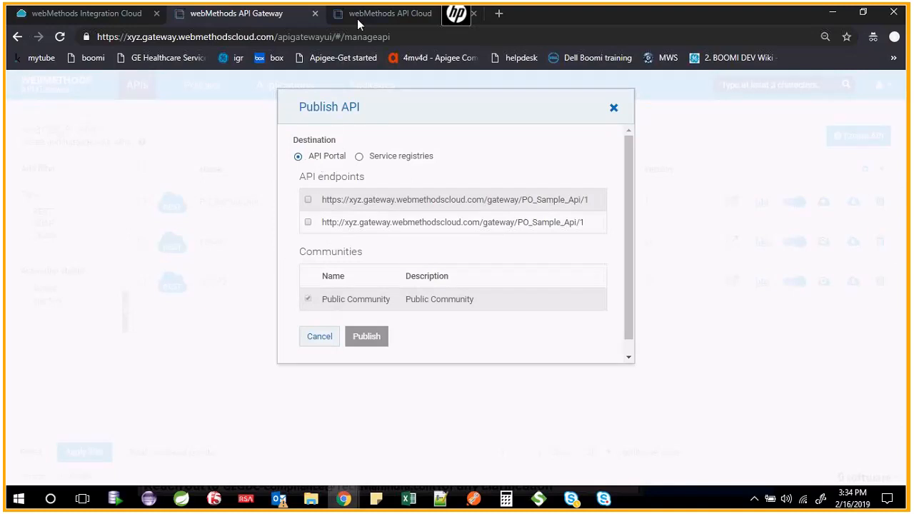
click(395, 156)
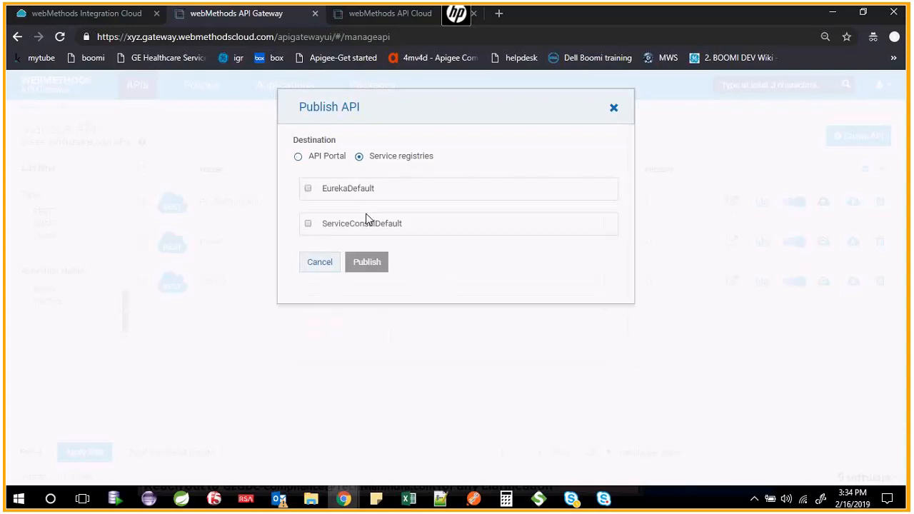
click(321, 161)
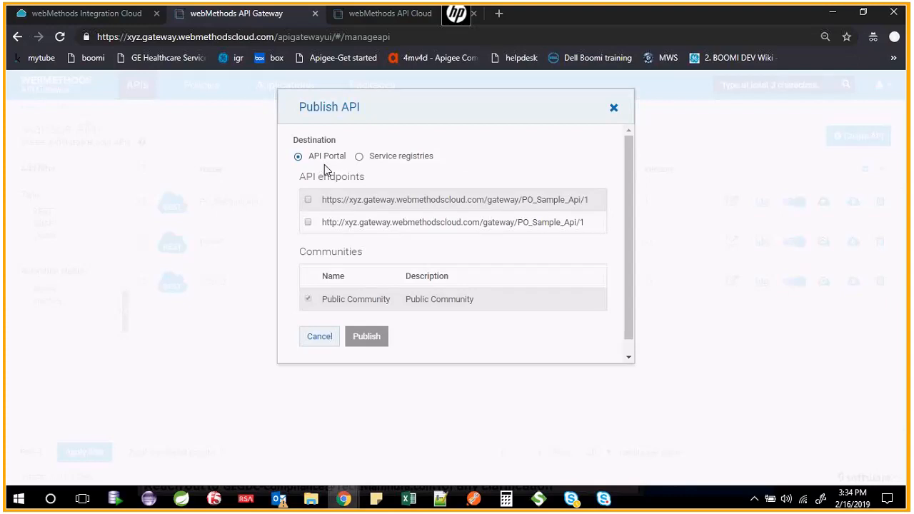
click(309, 200)
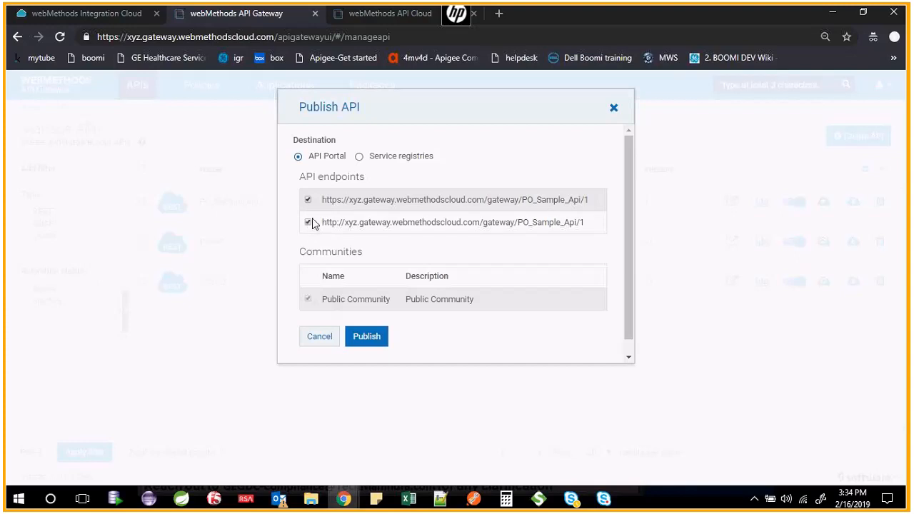
click(386, 338)
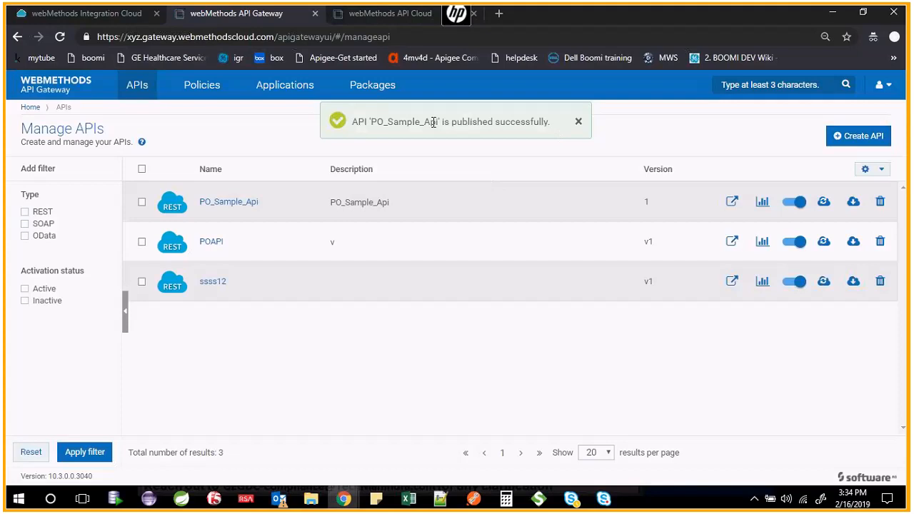
Reload the API Cloud gallery, open the details of PO_Sample_Api, and look over its page.
click(383, 16)
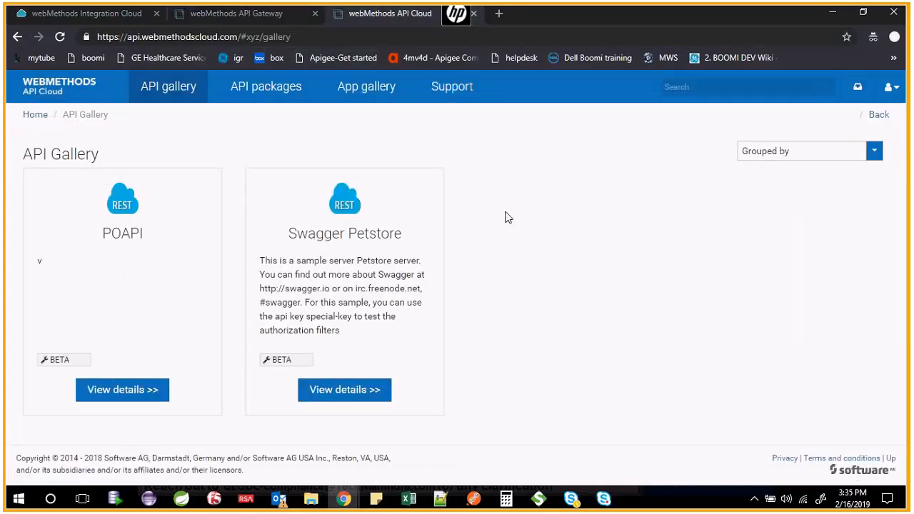
click(60, 37)
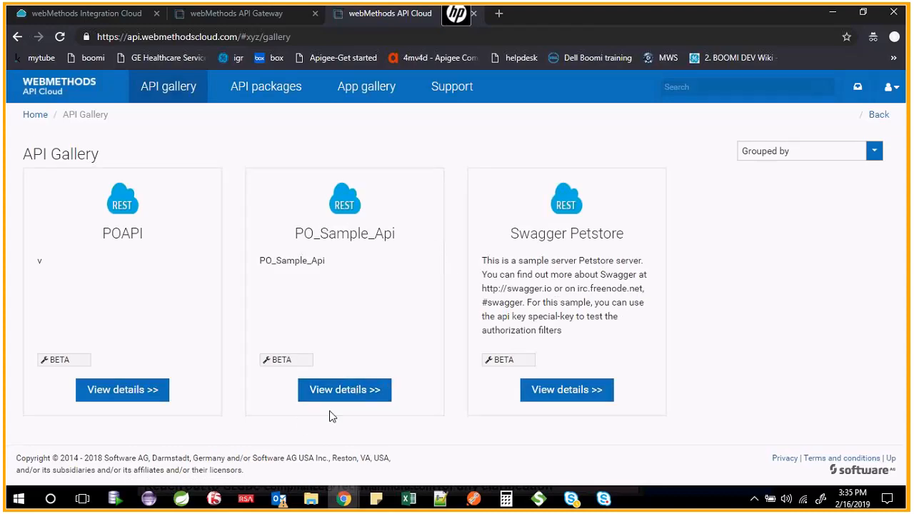
click(355, 396)
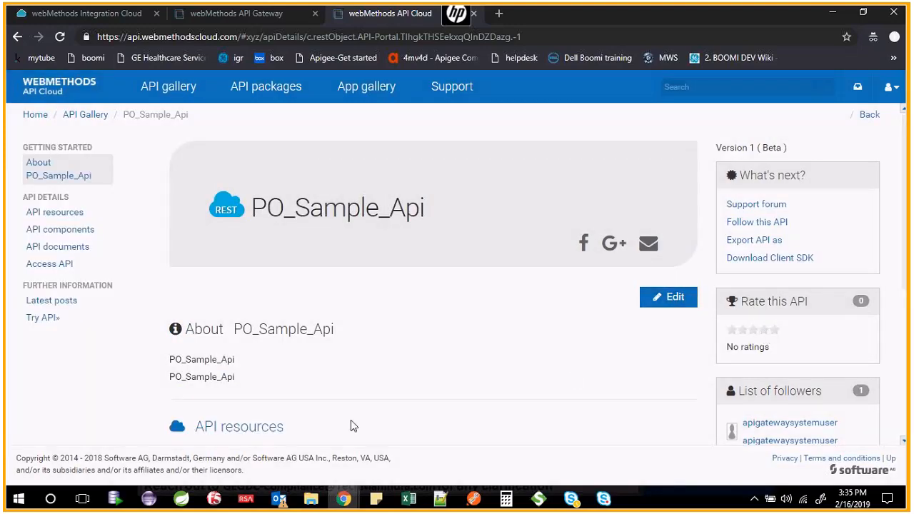
scroll(351, 426, down, 4)
scroll(350, 426, up, 4)
scroll(351, 426, down, 1)
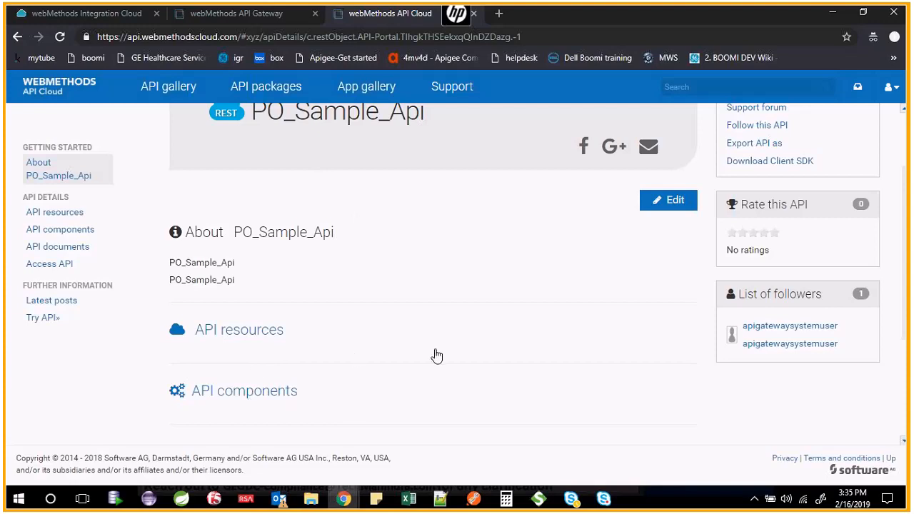
Expand the /po1 resource's POST method, examine its request schema, and look over the list of API components.
click(61, 212)
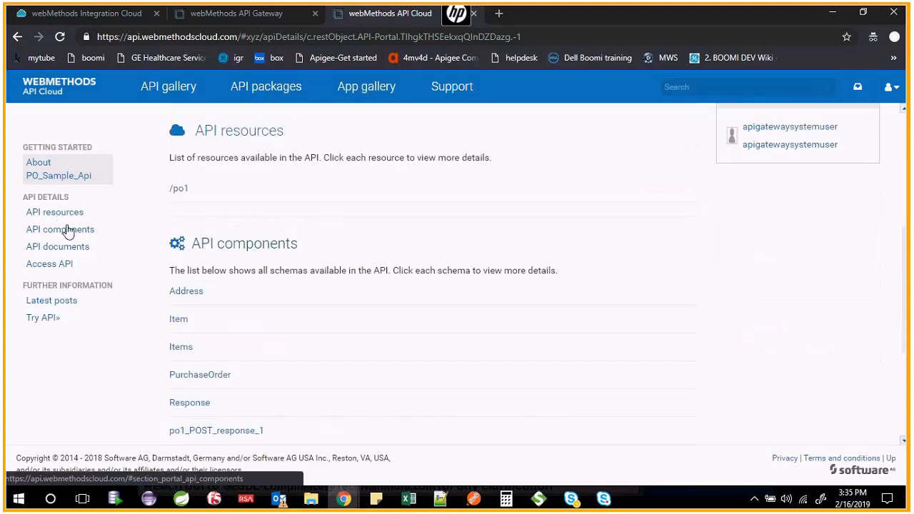
click(179, 195)
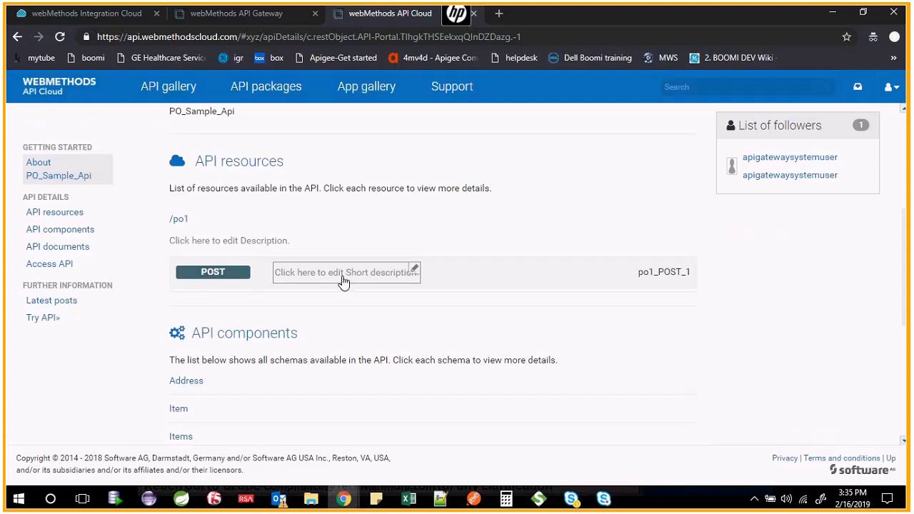
click(201, 275)
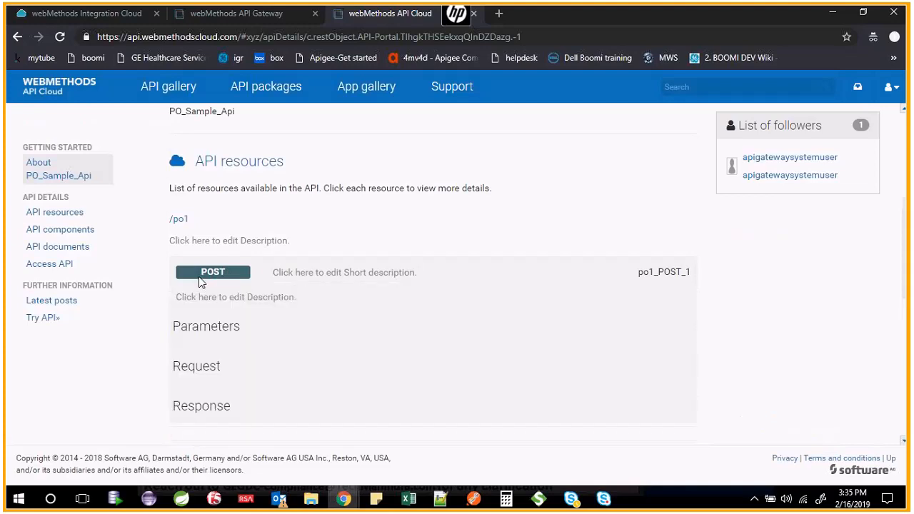
click(218, 364)
scroll(272, 336, down, 3)
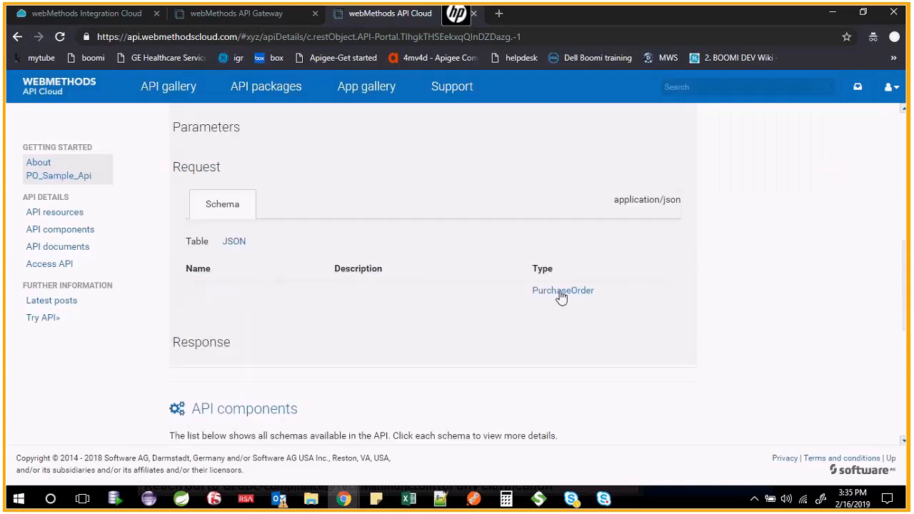
scroll(363, 322, up, 4)
scroll(321, 321, down, 5)
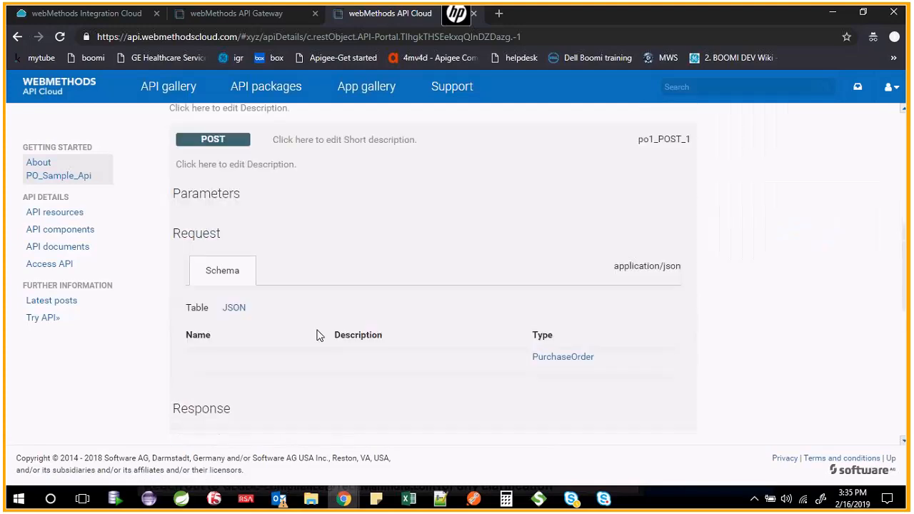
scroll(243, 350, down, 3)
scroll(188, 321, up, 3)
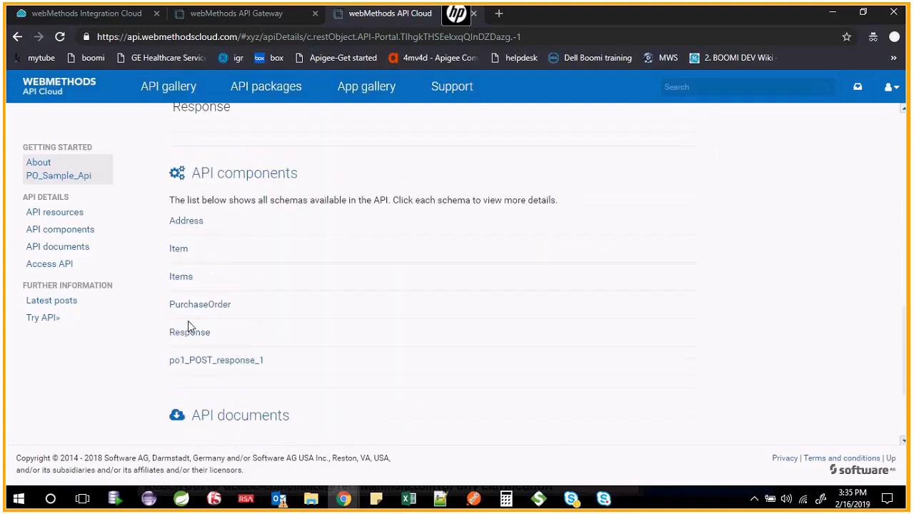
scroll(181, 318, up, 1)
Review the resources, components and documents of PO_Sample_Api, and examine the endpoint URL given for accessing the API.
click(57, 212)
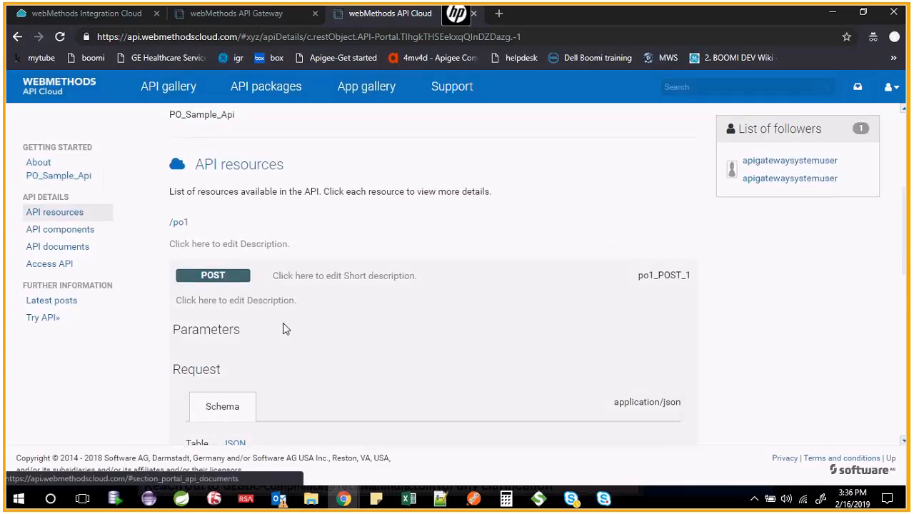
click(74, 235)
click(57, 247)
click(52, 265)
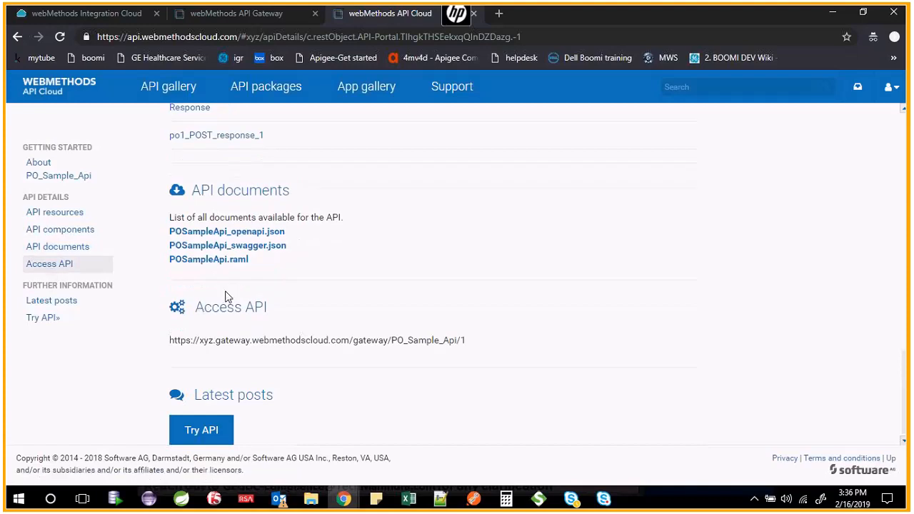
drag(466, 341, 218, 338)
click(374, 353)
double_click(370, 340)
scroll(363, 327, up, 5)
scroll(361, 331, down, 5)
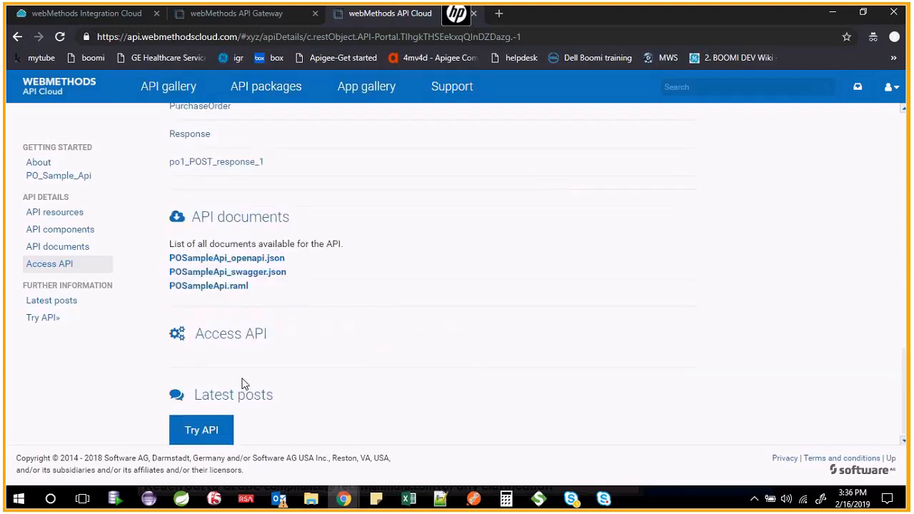
Open the try-out page for PO_Sample_Api and review its POST endpoint, query parameters and request headers.
click(202, 431)
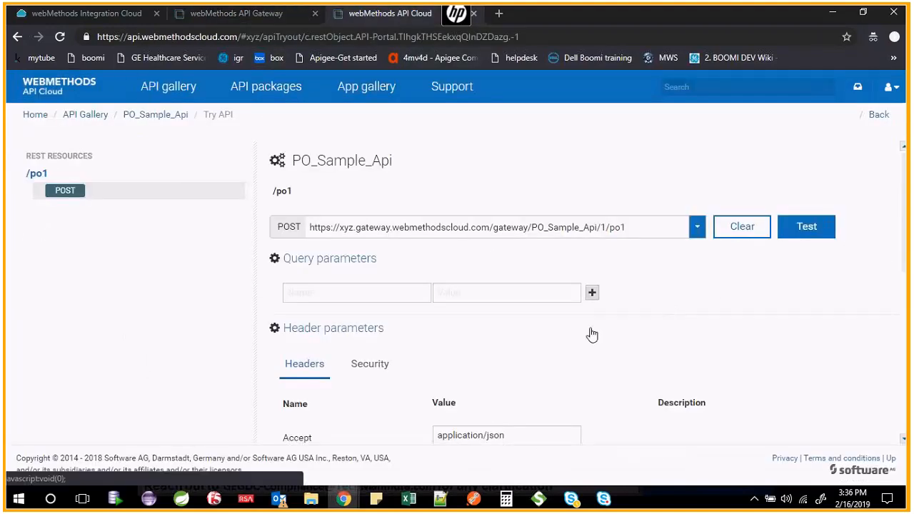
scroll(592, 335, down, 3)
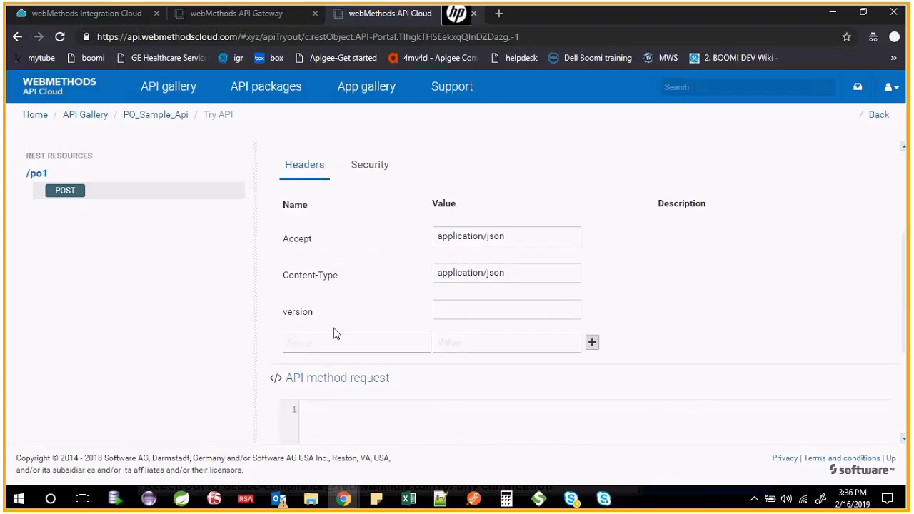
scroll(336, 334, up, 3)
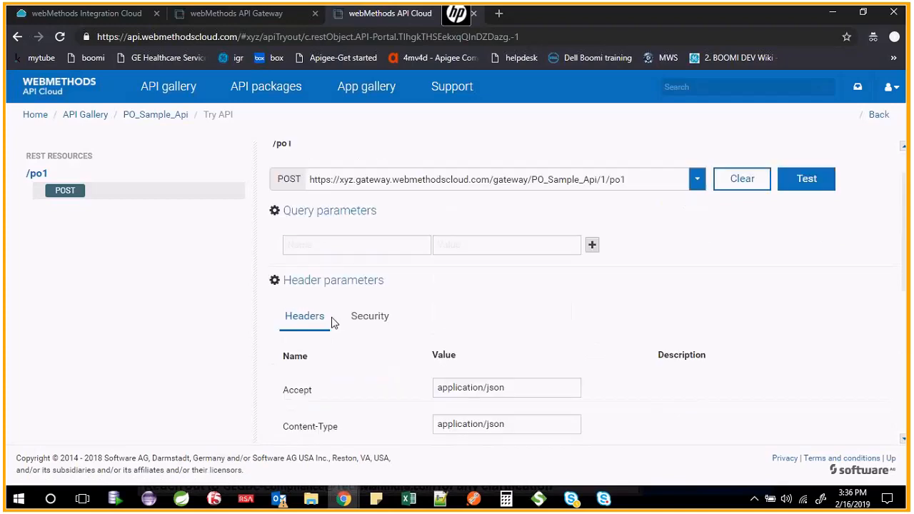
Return to the API gallery, reopen the details of PO_Sample_Api, and look over its page.
click(170, 90)
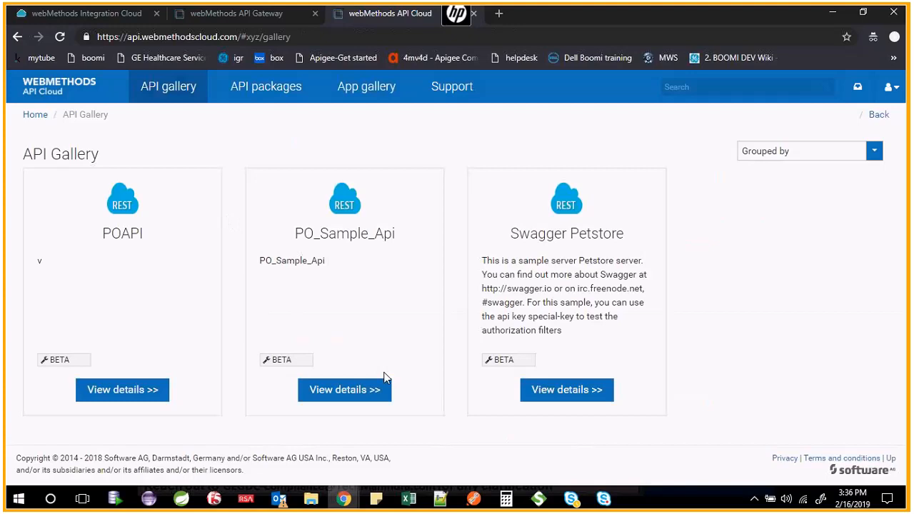
click(384, 380)
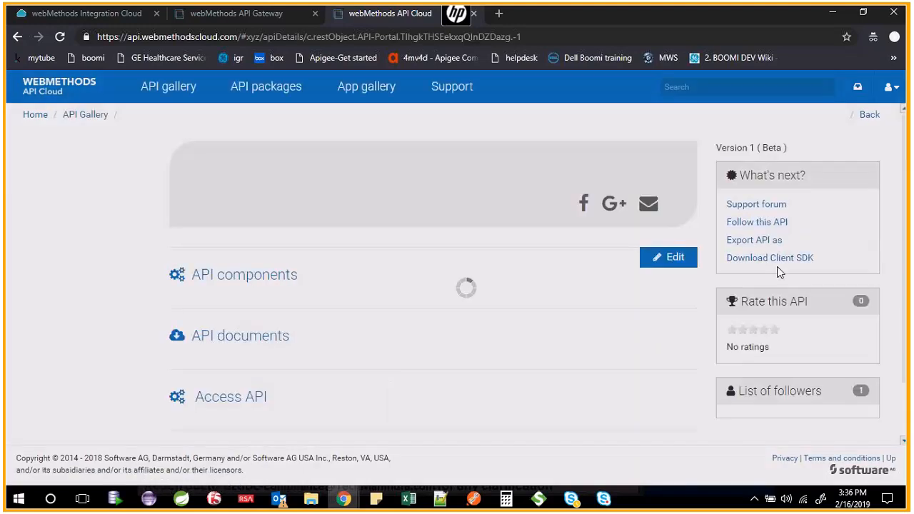
scroll(443, 353, down, 4)
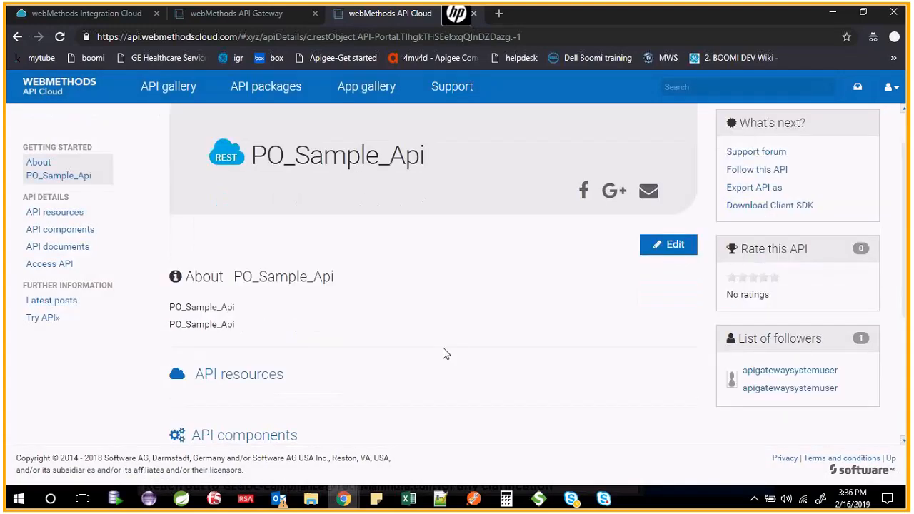
scroll(443, 353, up, 3)
scroll(443, 353, down, 4)
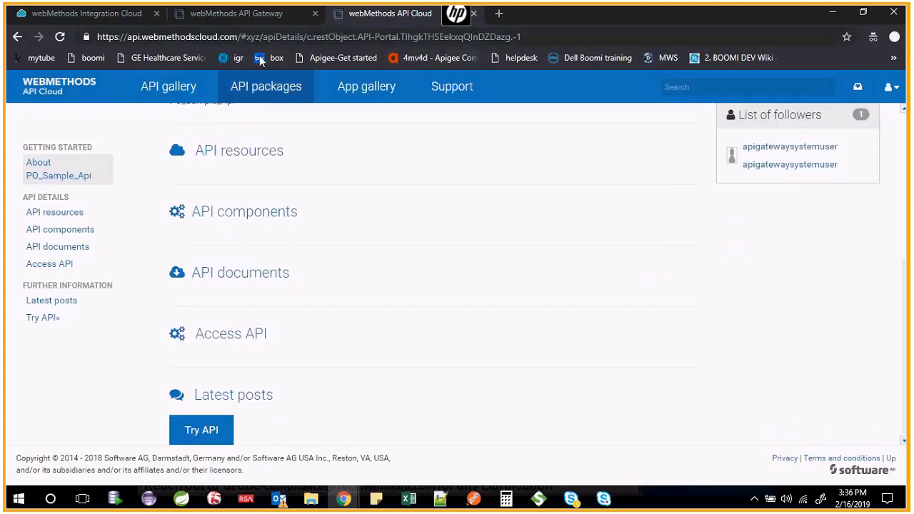
Review PO_Sample_Api across Integration Cloud, API Gateway and the API Cloud portal, ending on the gateway's API list.
click(261, 14)
click(86, 13)
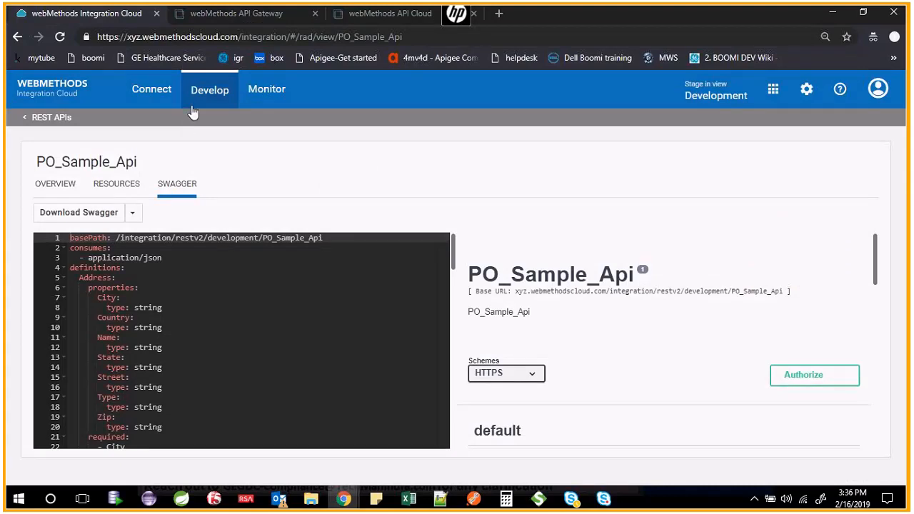
click(239, 14)
click(107, 15)
click(255, 14)
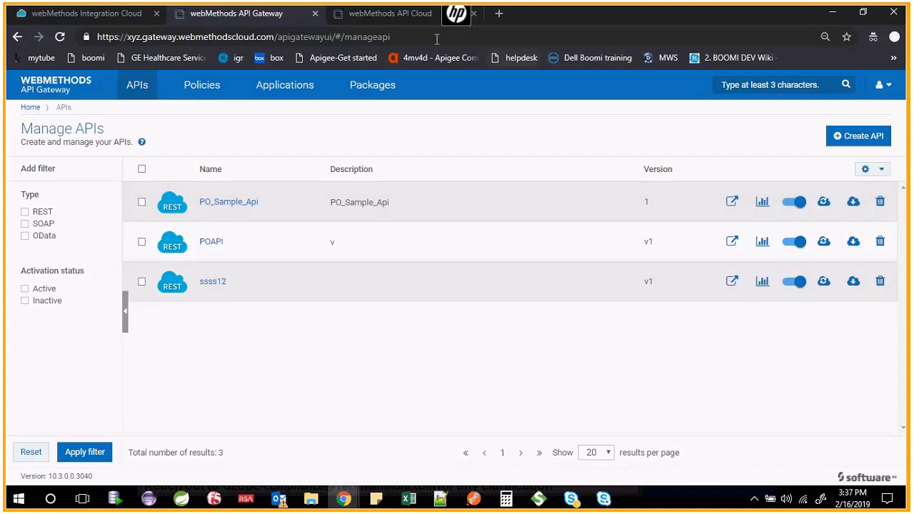
click(398, 21)
scroll(500, 271, up, 4)
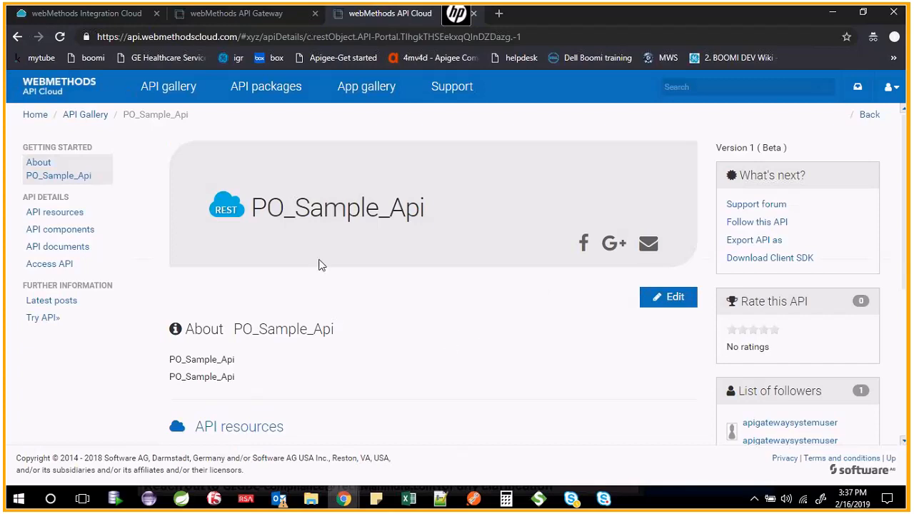
click(217, 26)
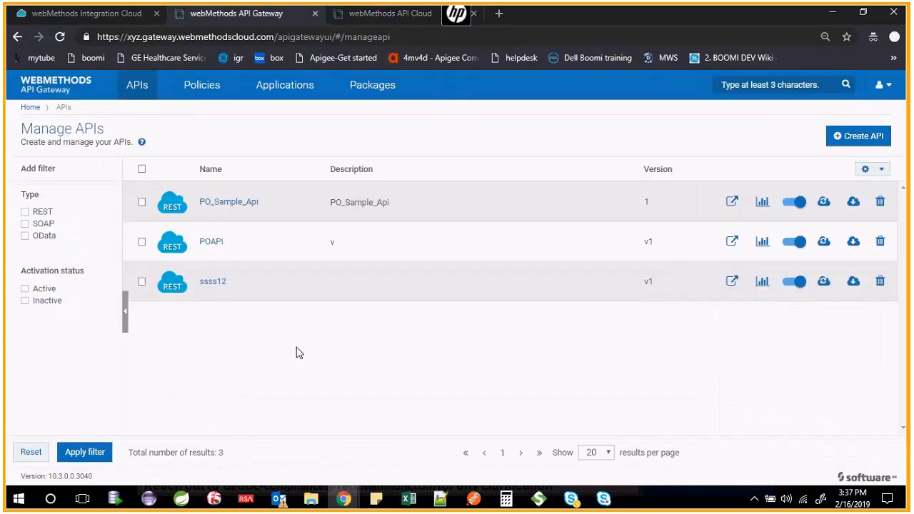
Switch to Integration Cloud, view the monitoring dashboard, check the response in Postman, and open the execution results.
click(100, 20)
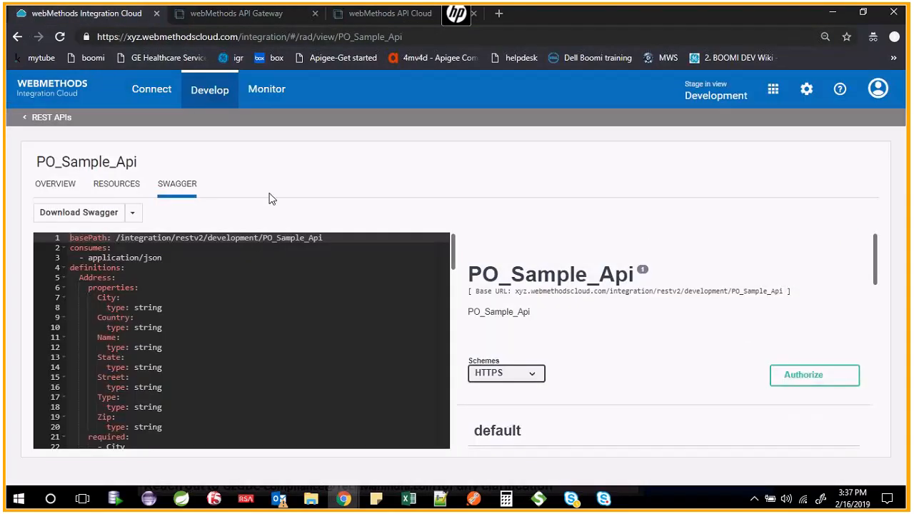
click(271, 101)
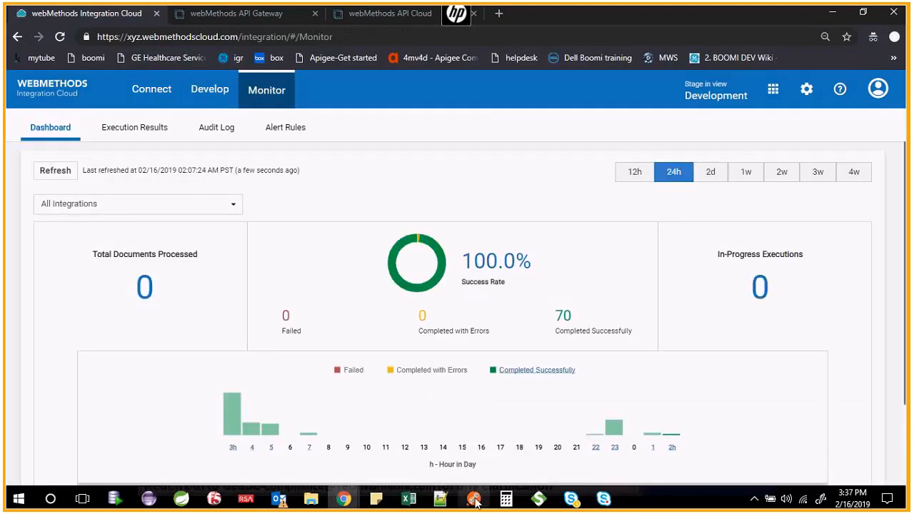
mouse_move(476, 502)
click(473, 448)
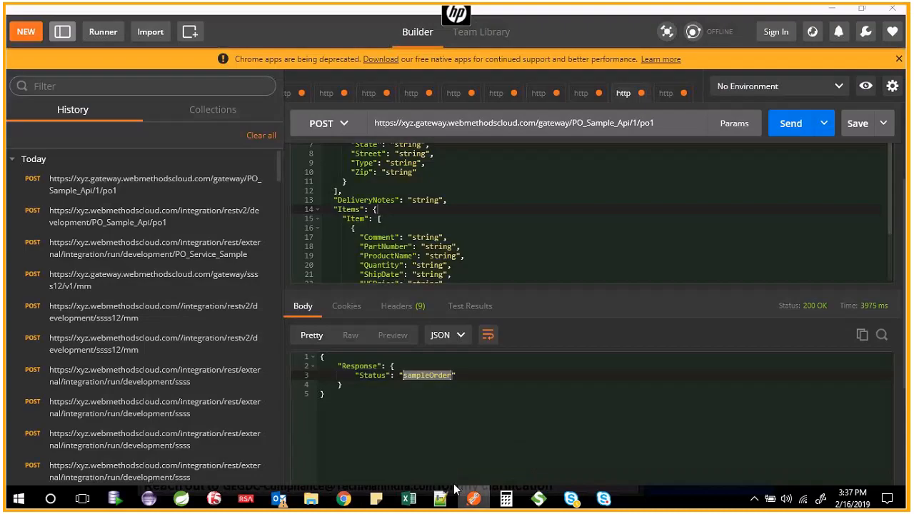
click(344, 498)
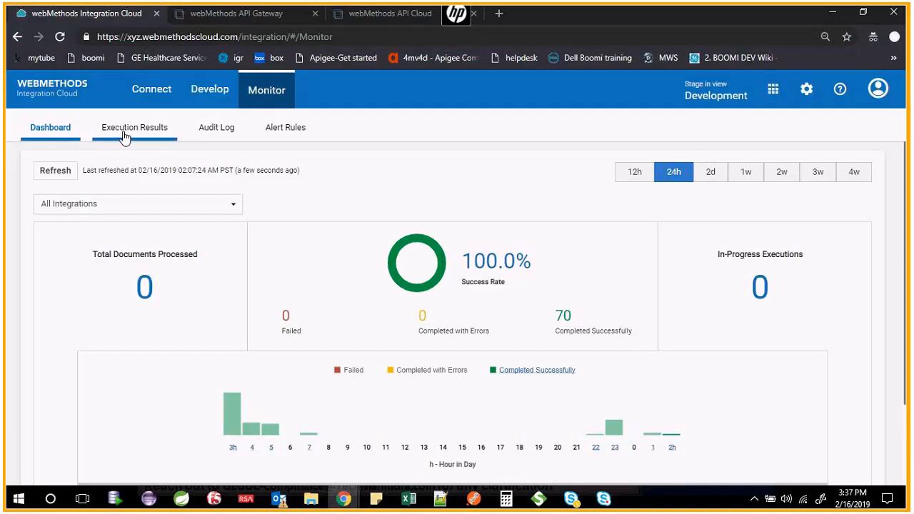
click(125, 136)
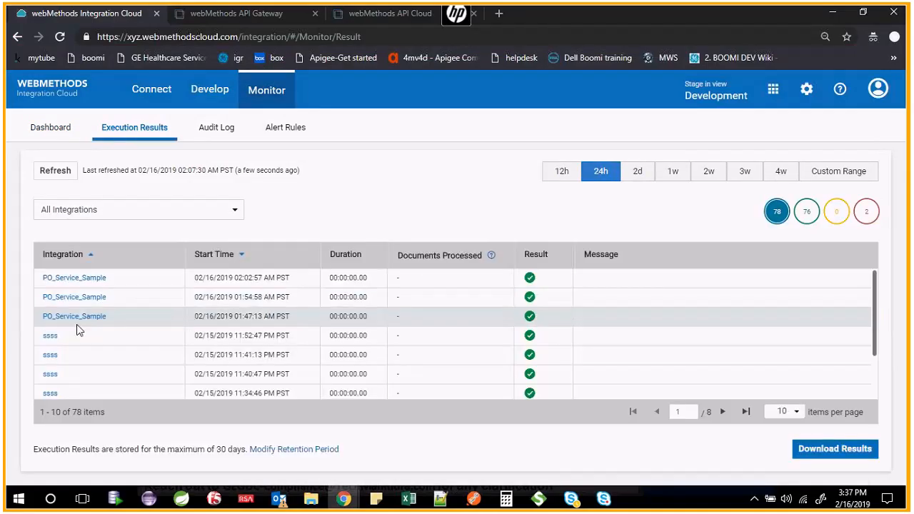
Inspect the execution information of the latest PO_Service_Sample run, return to all executions, and view the integration filter options.
click(80, 284)
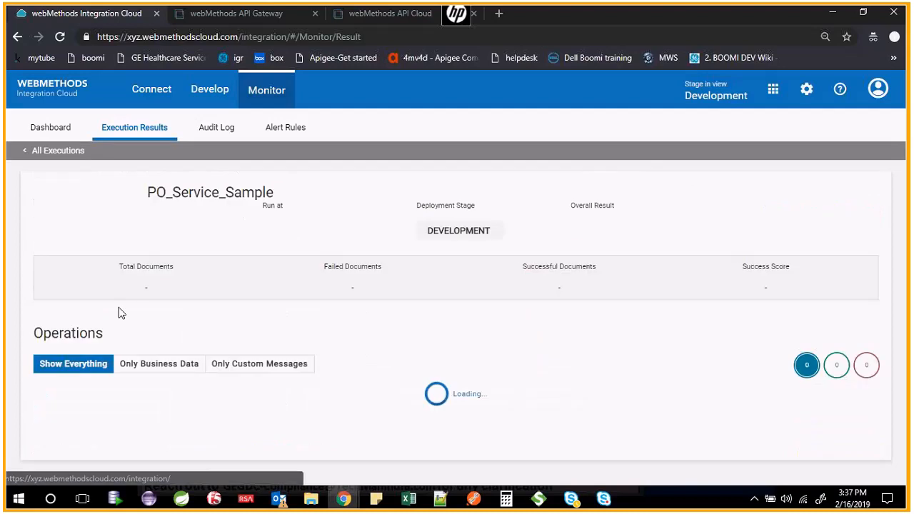
scroll(305, 320, down, 3)
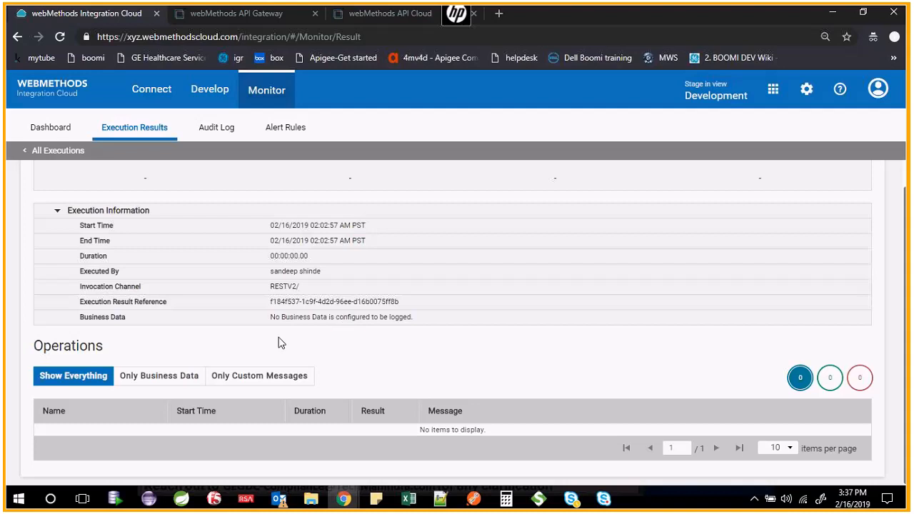
scroll(218, 337, up, 1)
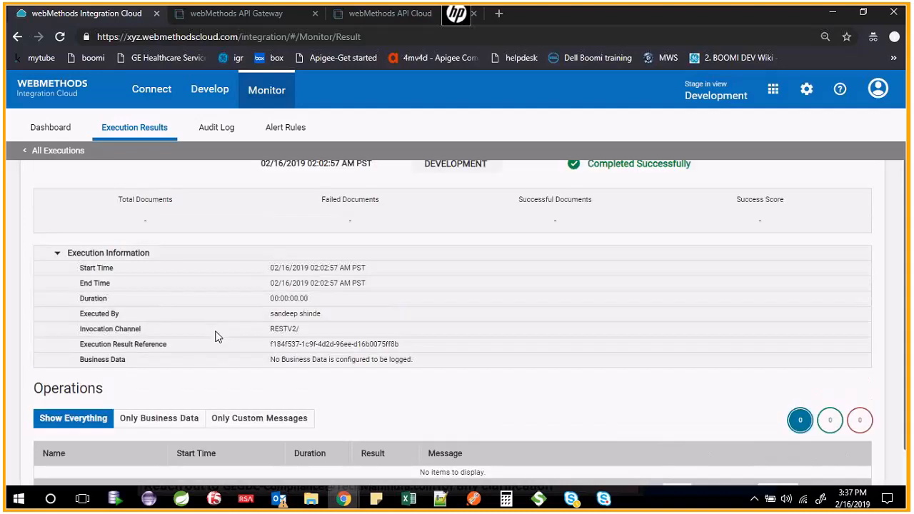
scroll(218, 337, up, 1)
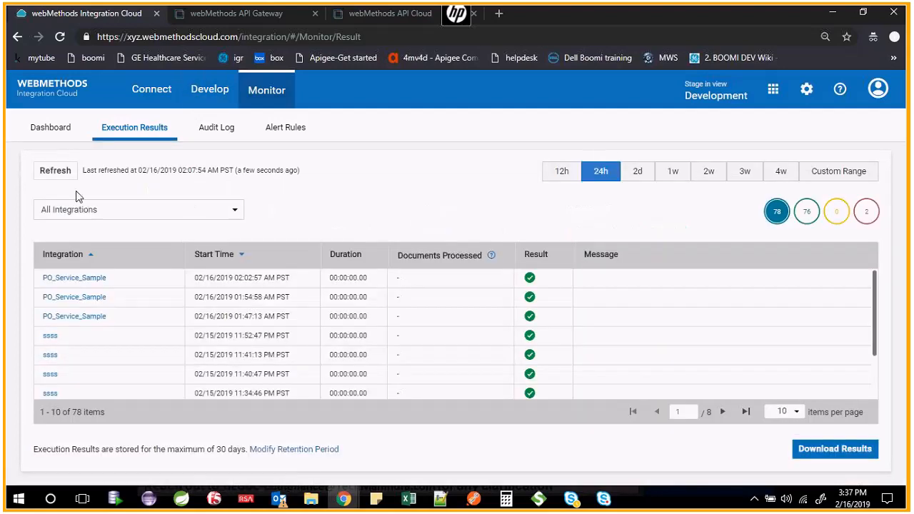
click(158, 209)
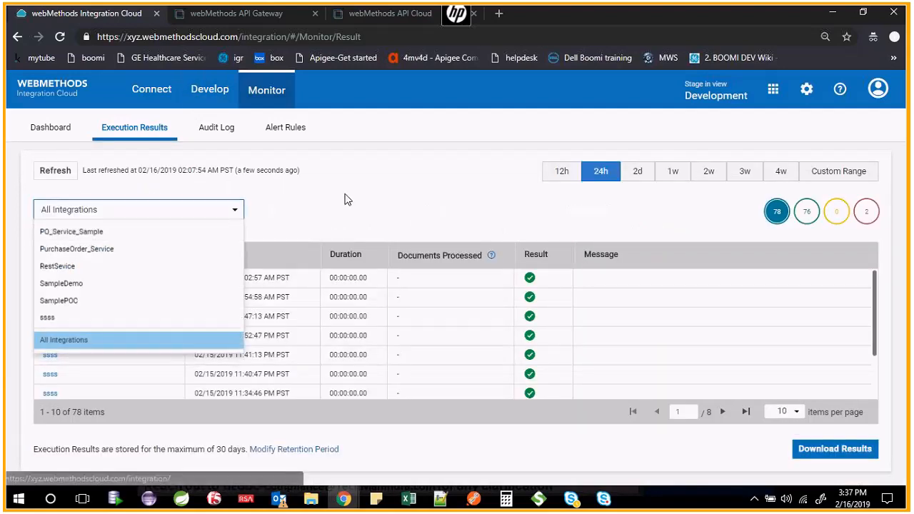
Switch to API Gateway, open the analytics of PO_Sample_Api, and examine its event and invocation charts.
click(238, 21)
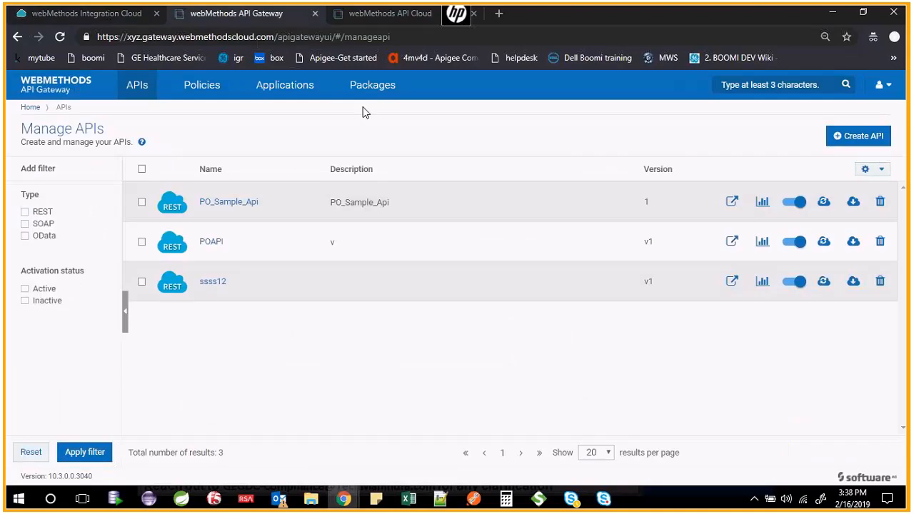
click(228, 202)
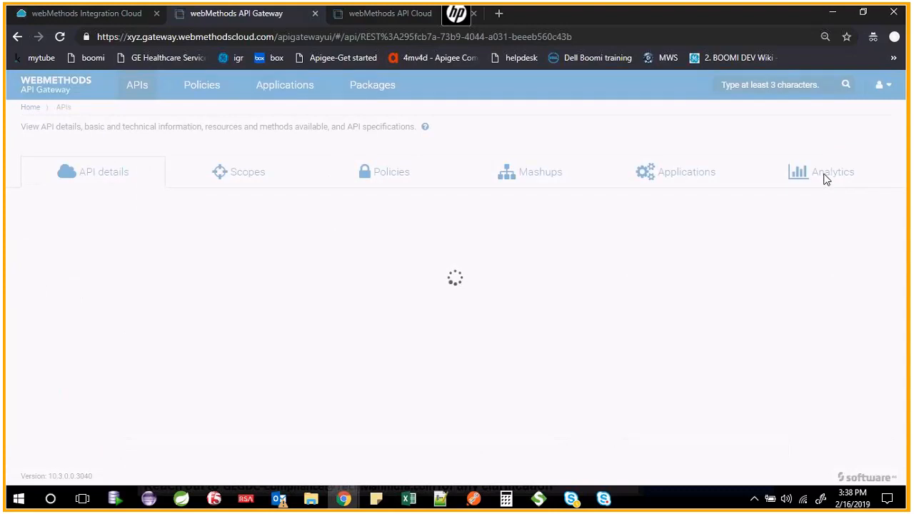
click(825, 178)
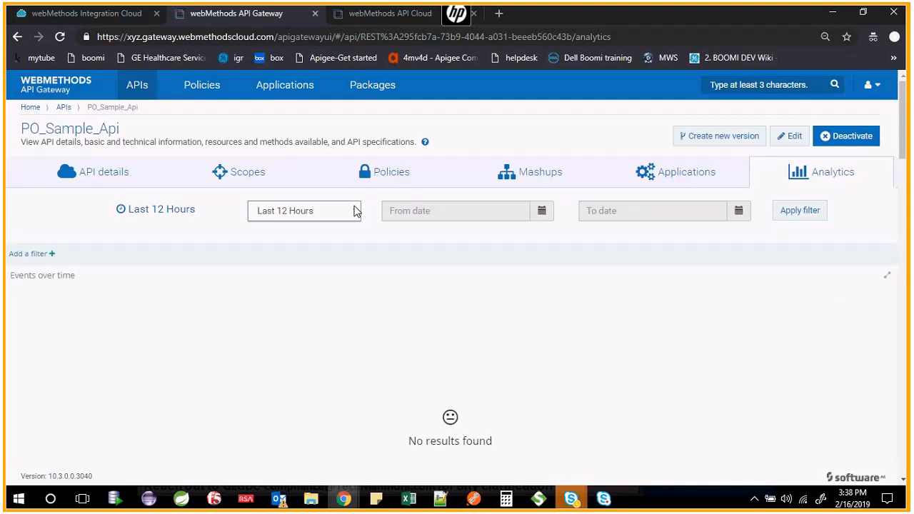
scroll(372, 314, down, 6)
scroll(371, 319, up, 4)
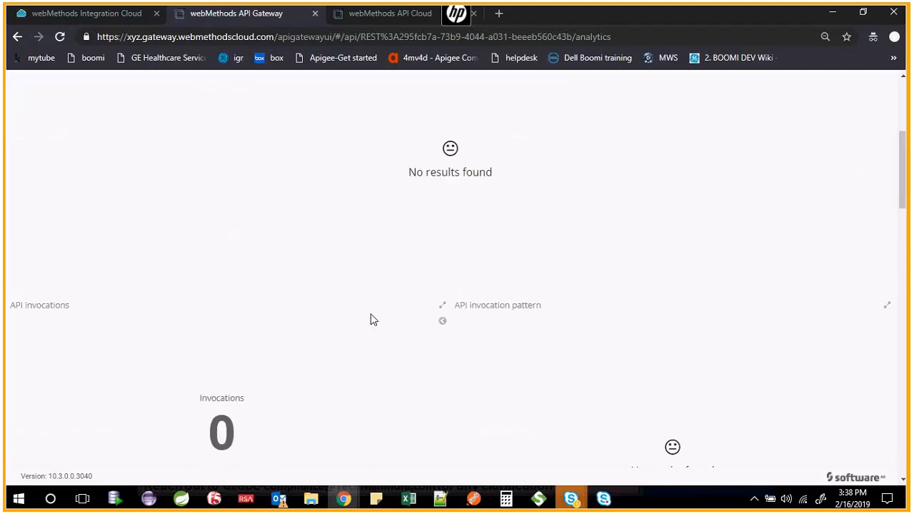
scroll(350, 320, down, 5)
scroll(347, 321, up, 8)
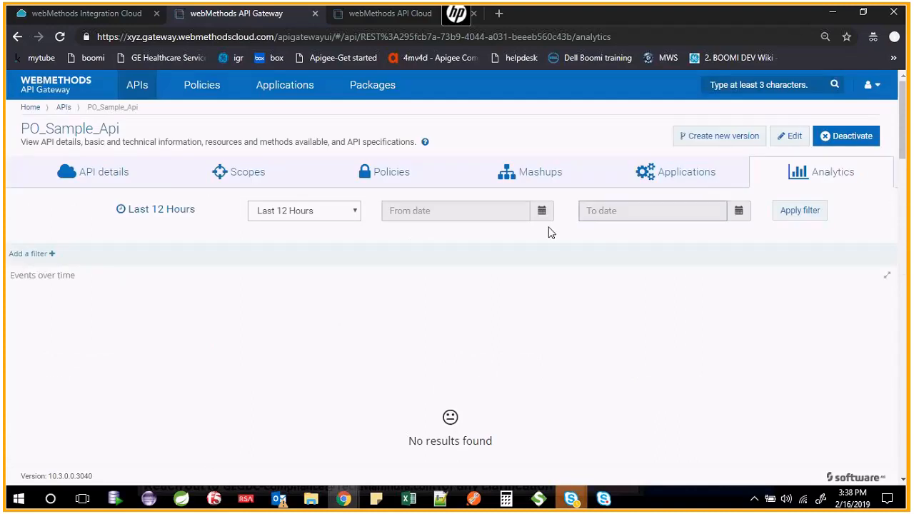
Set the PO_Sample_Api analytics time range to Last 30 Minutes, and view the fields available for adding a filter.
click(303, 210)
click(288, 227)
click(297, 211)
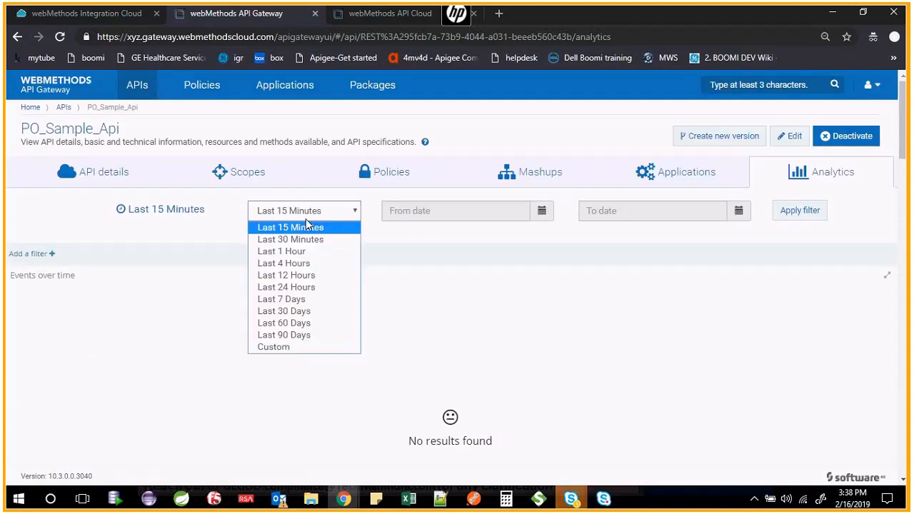
click(289, 239)
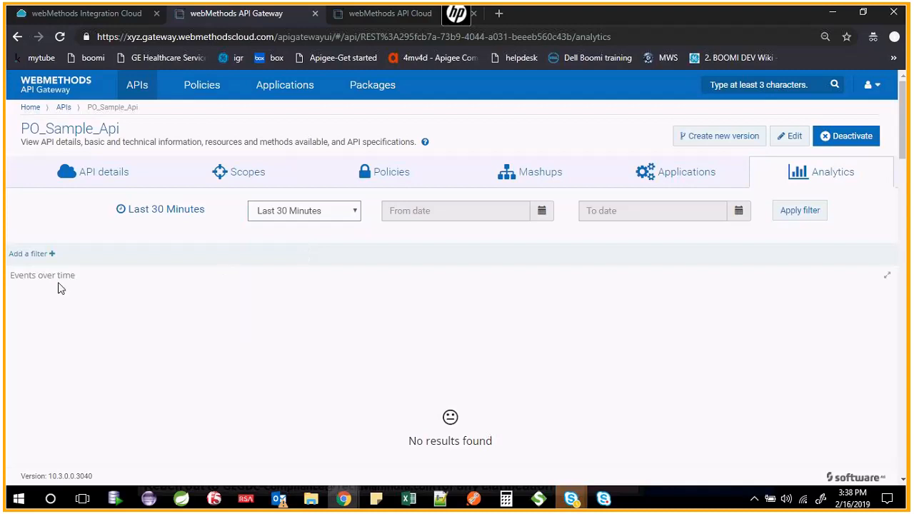
click(32, 255)
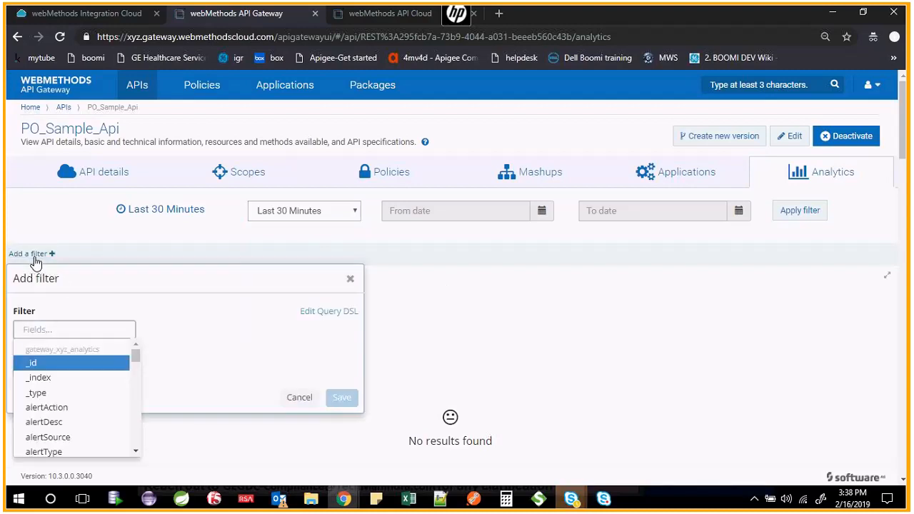
click(350, 279)
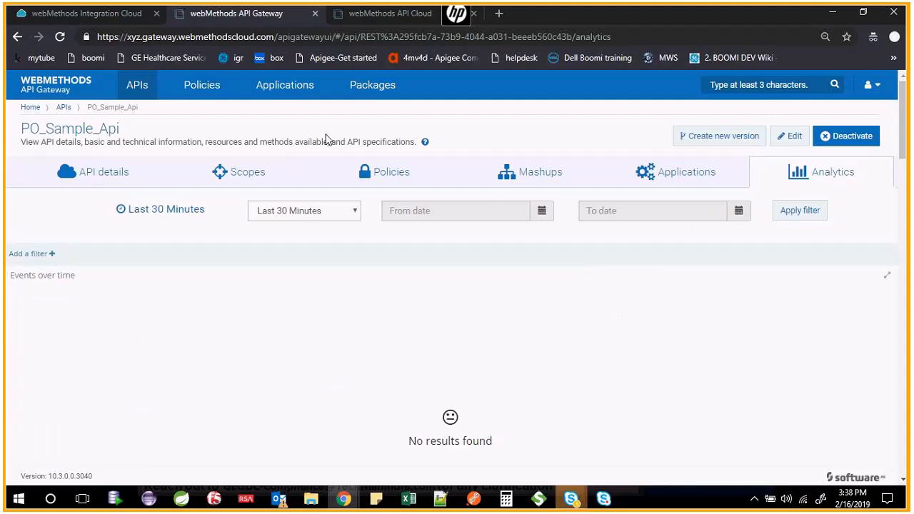
Switch to Integration Cloud to view the execution results for all integrations.
click(50, 12)
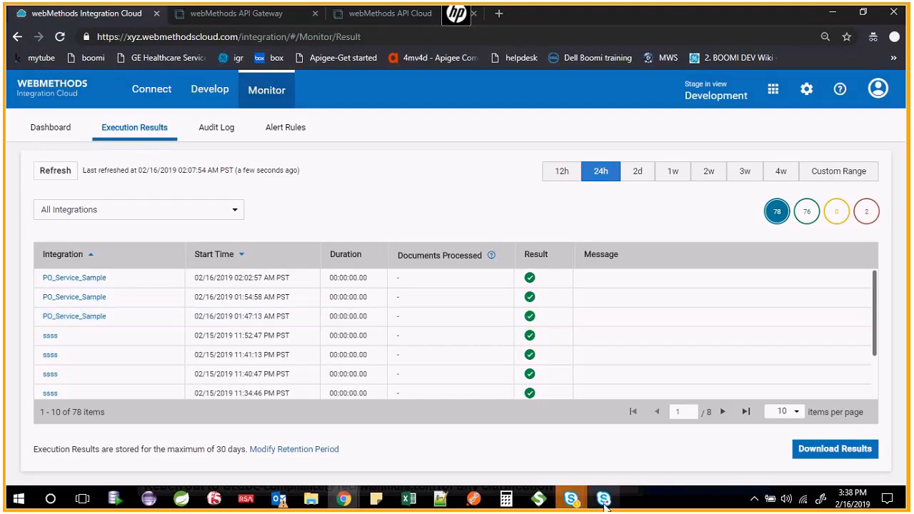
mouse_move(606, 505)
click(629, 460)
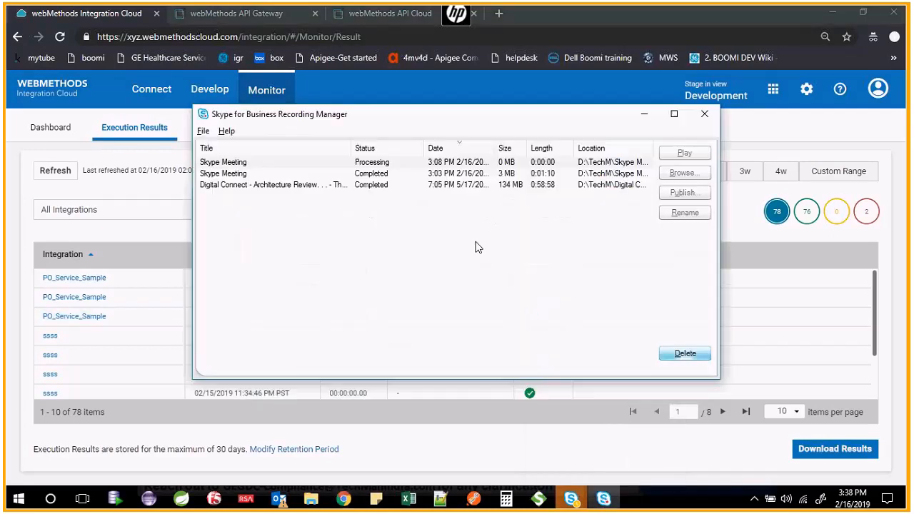
click(712, 457)
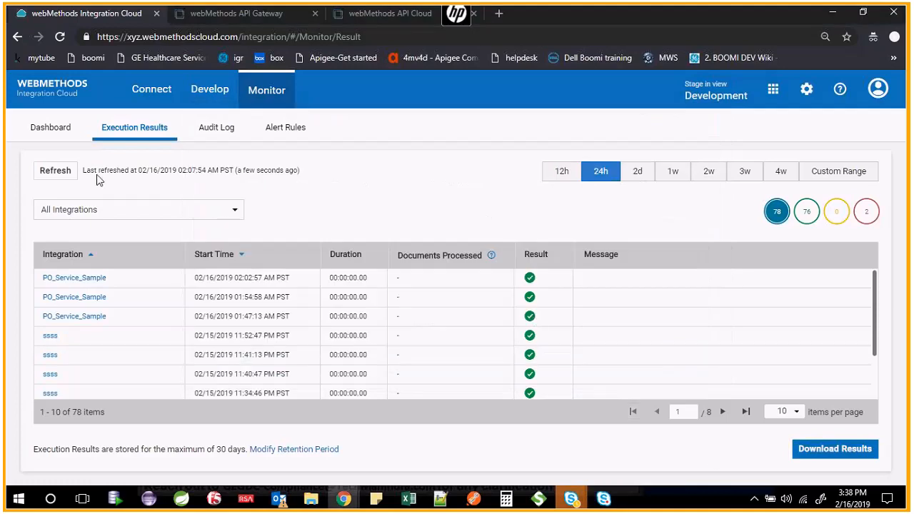